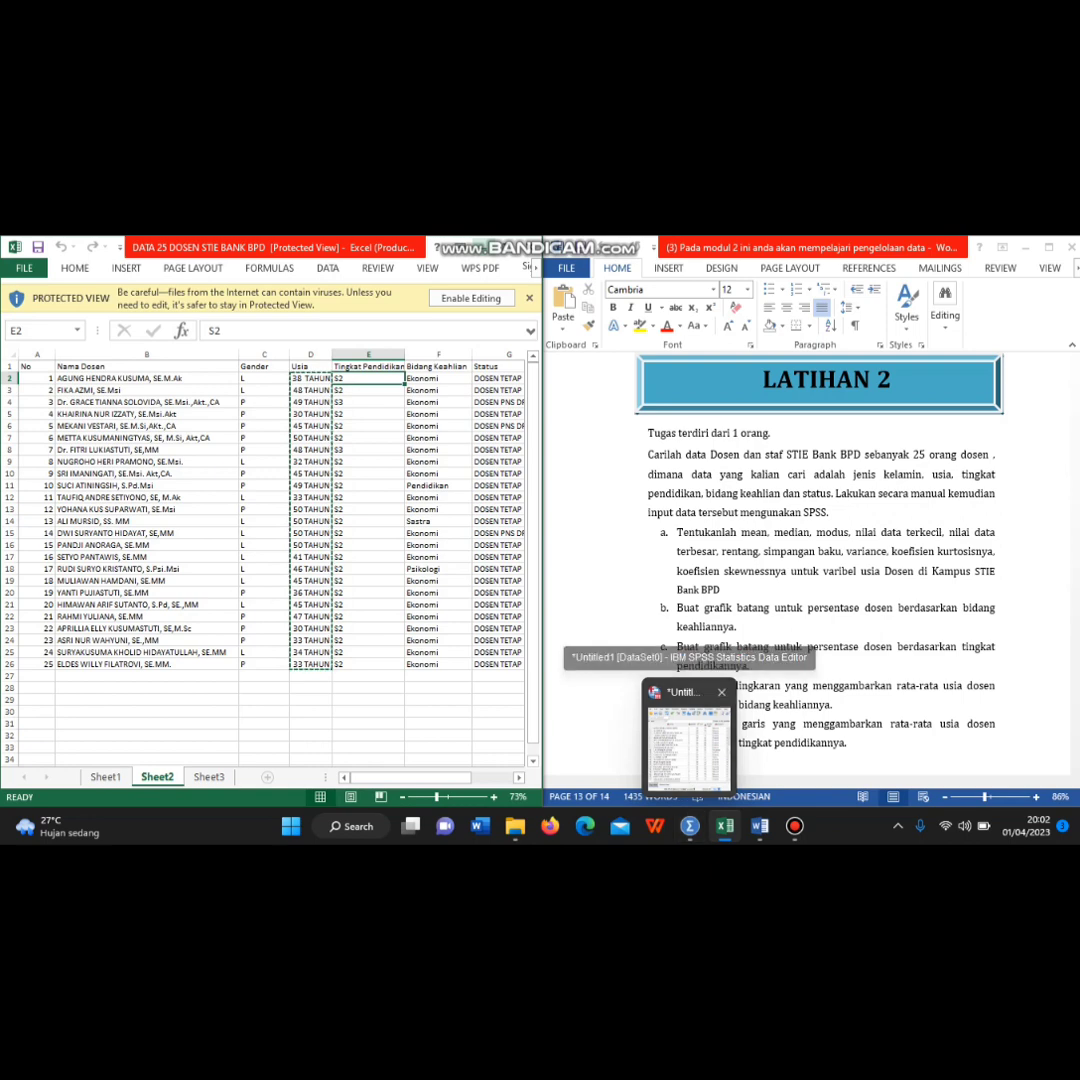
Switch to the SPSS Data Editor and examine the variable definitions and the entered lecturer data
left_click(689, 826)
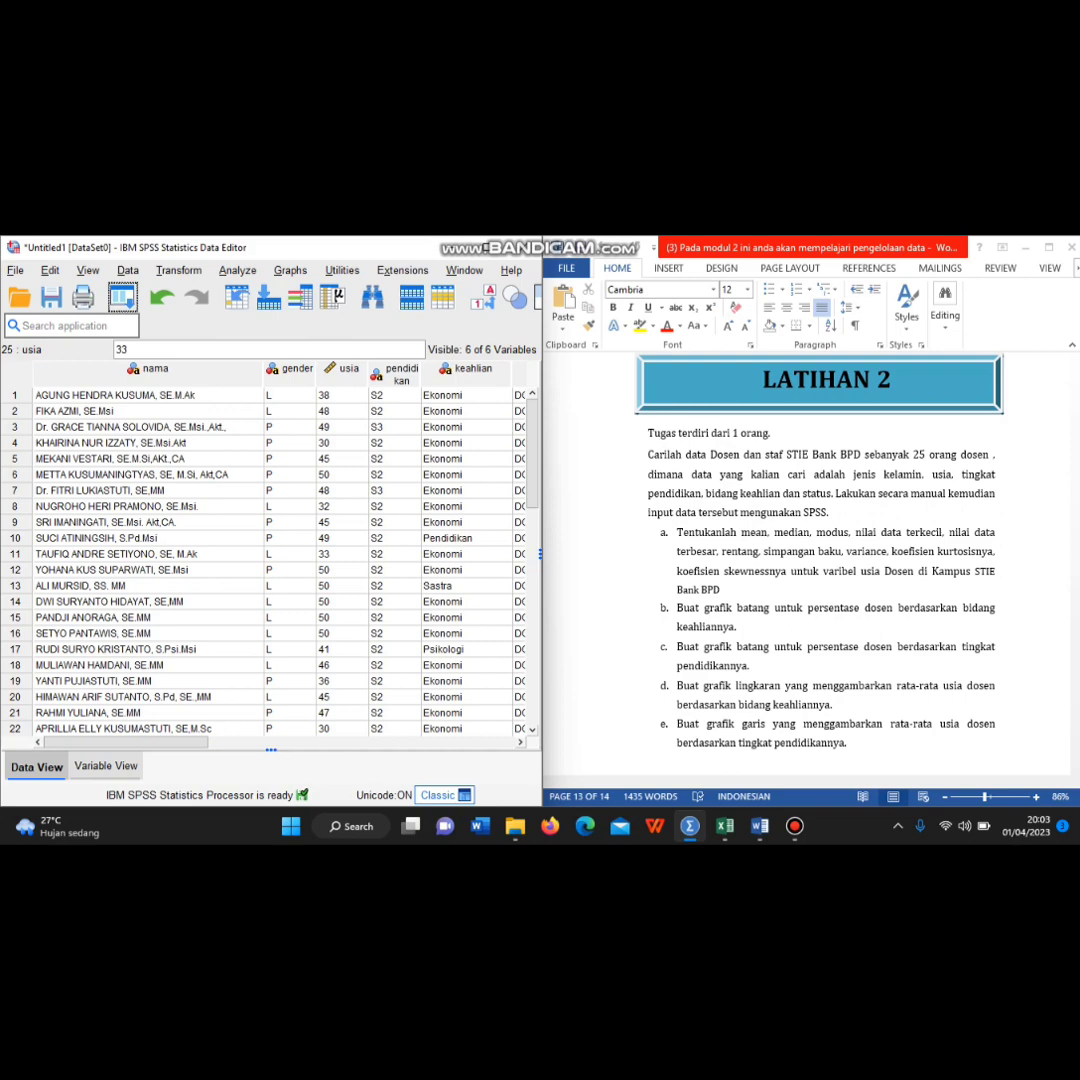
key("ctrl+t")
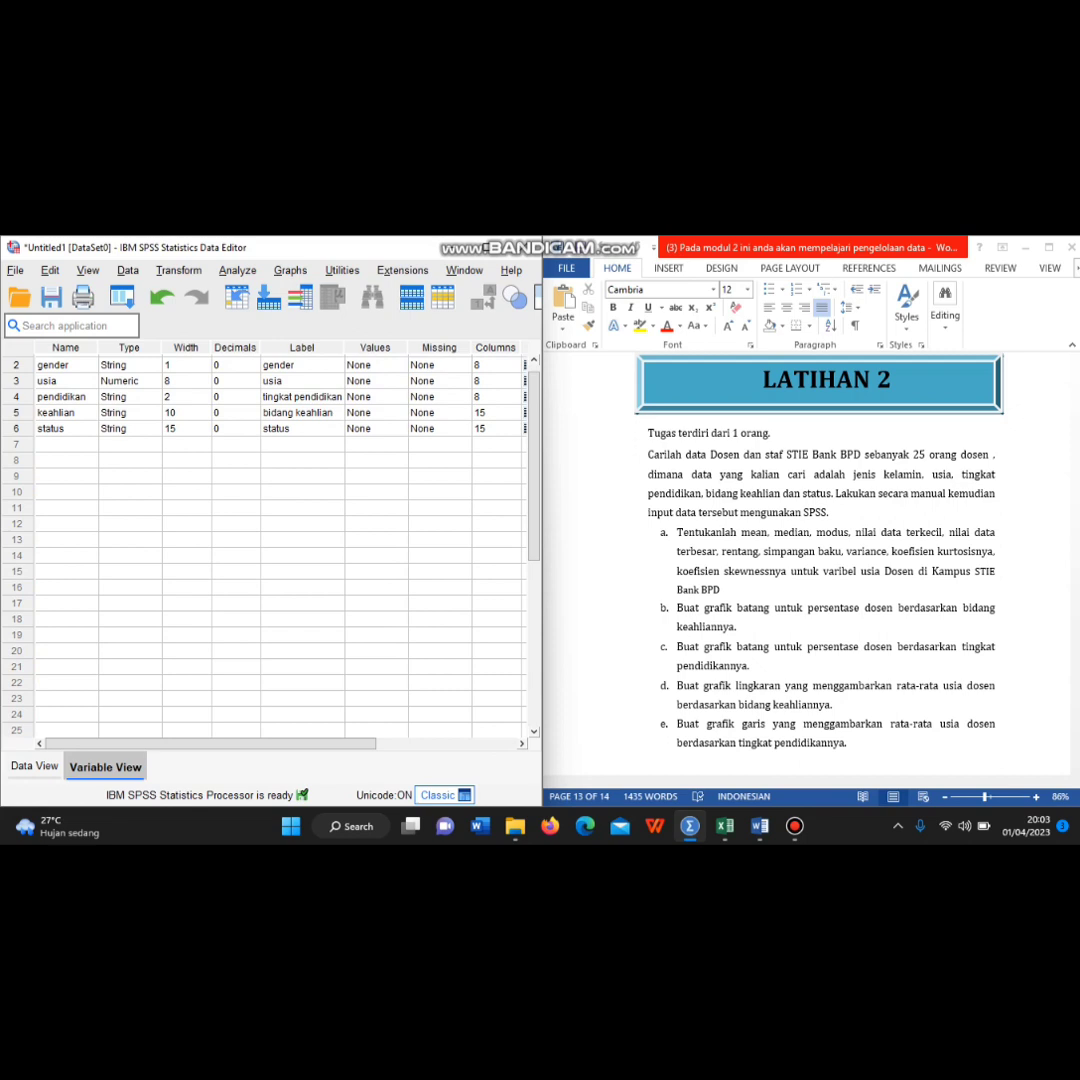
scroll(280, 540, "up", 1)
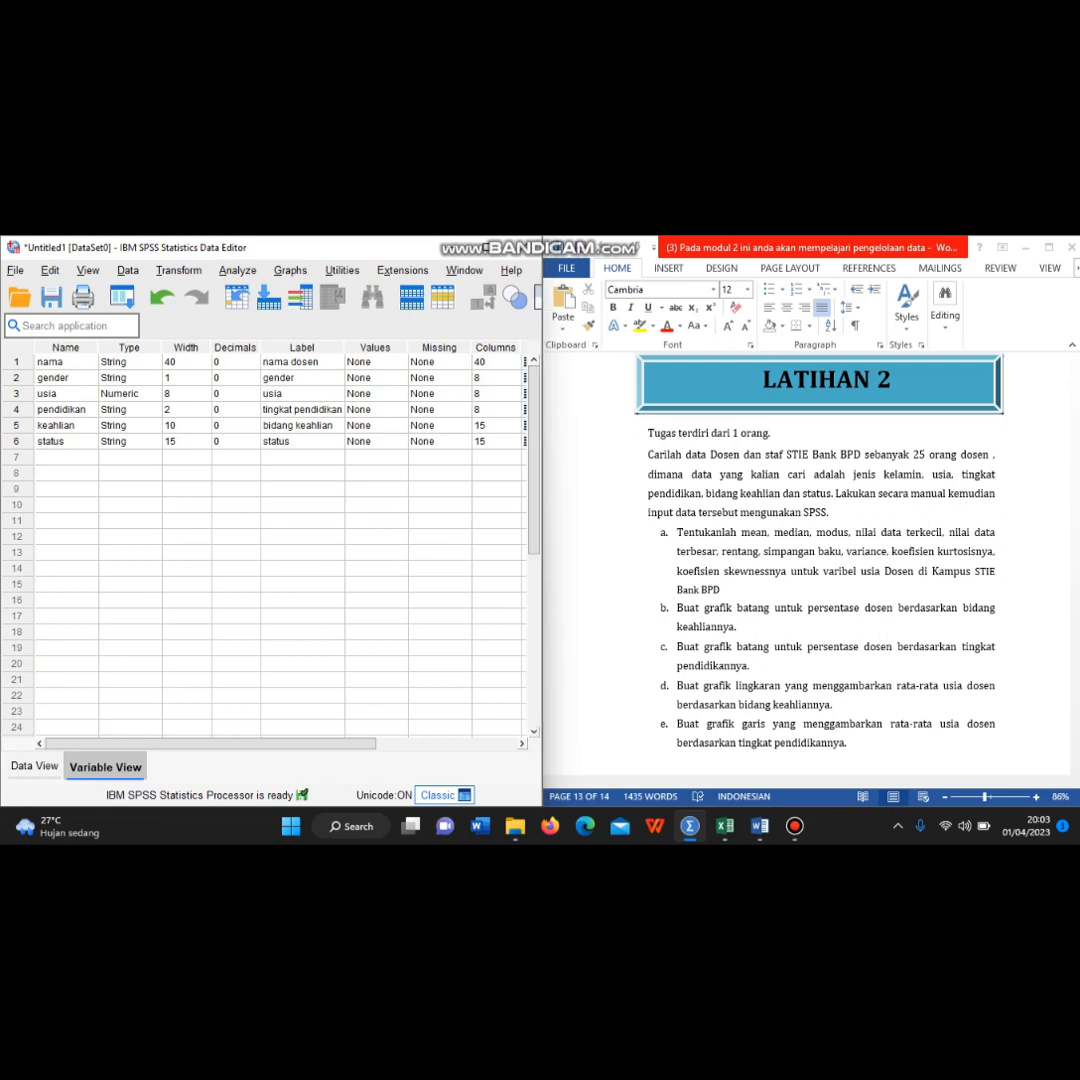
scroll(280, 540, "right", 5)
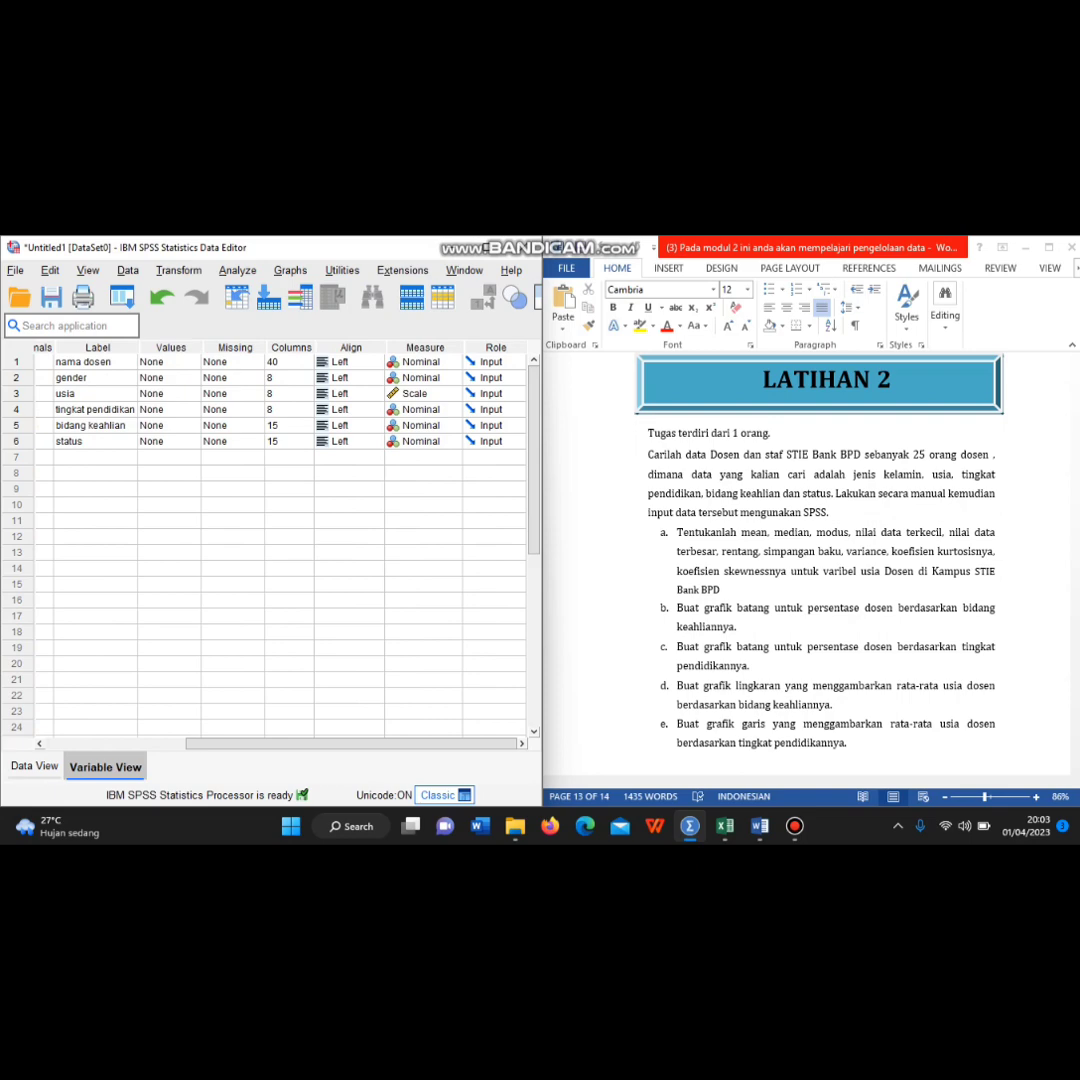
key("ctrl+t")
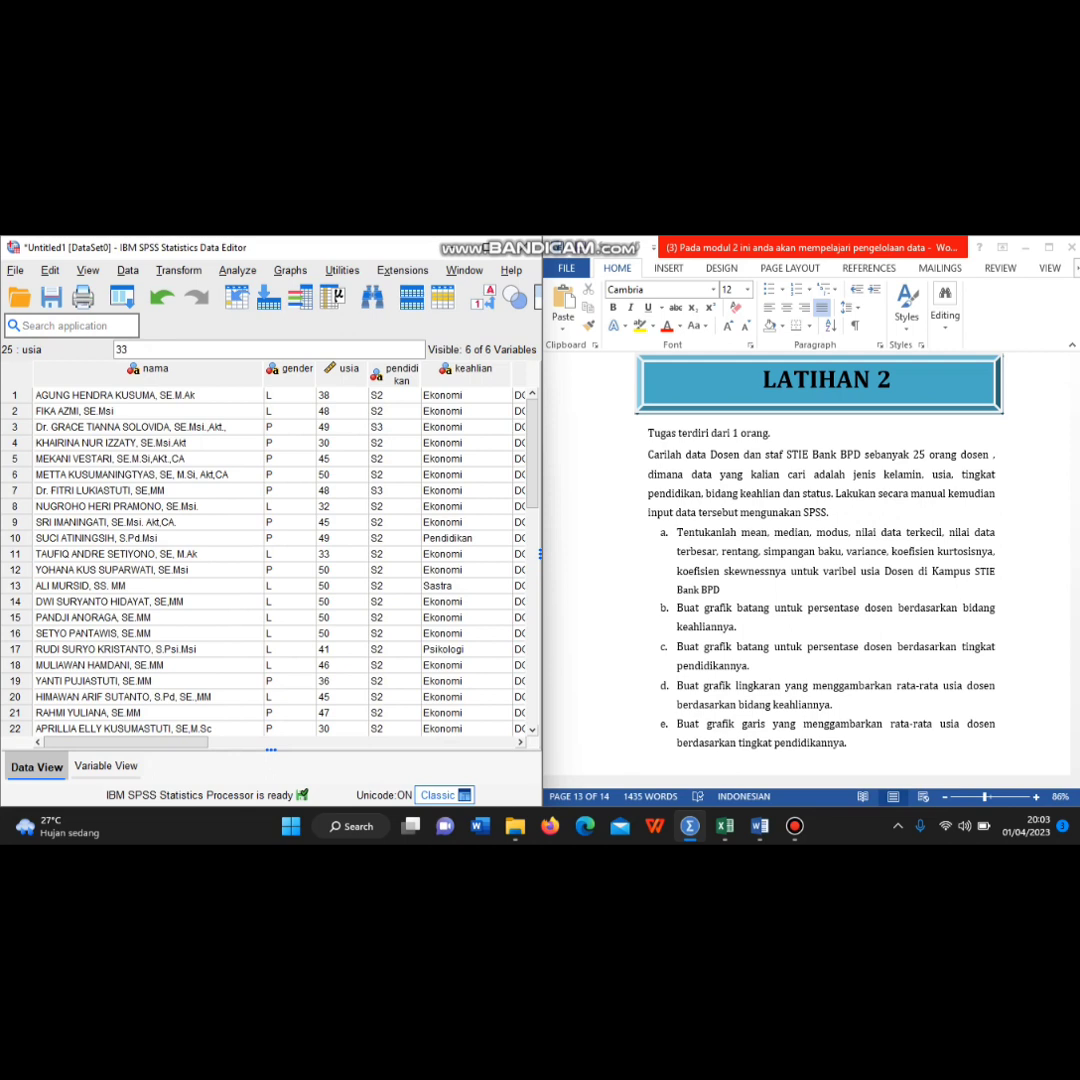
scroll(270, 560, "right", 1)
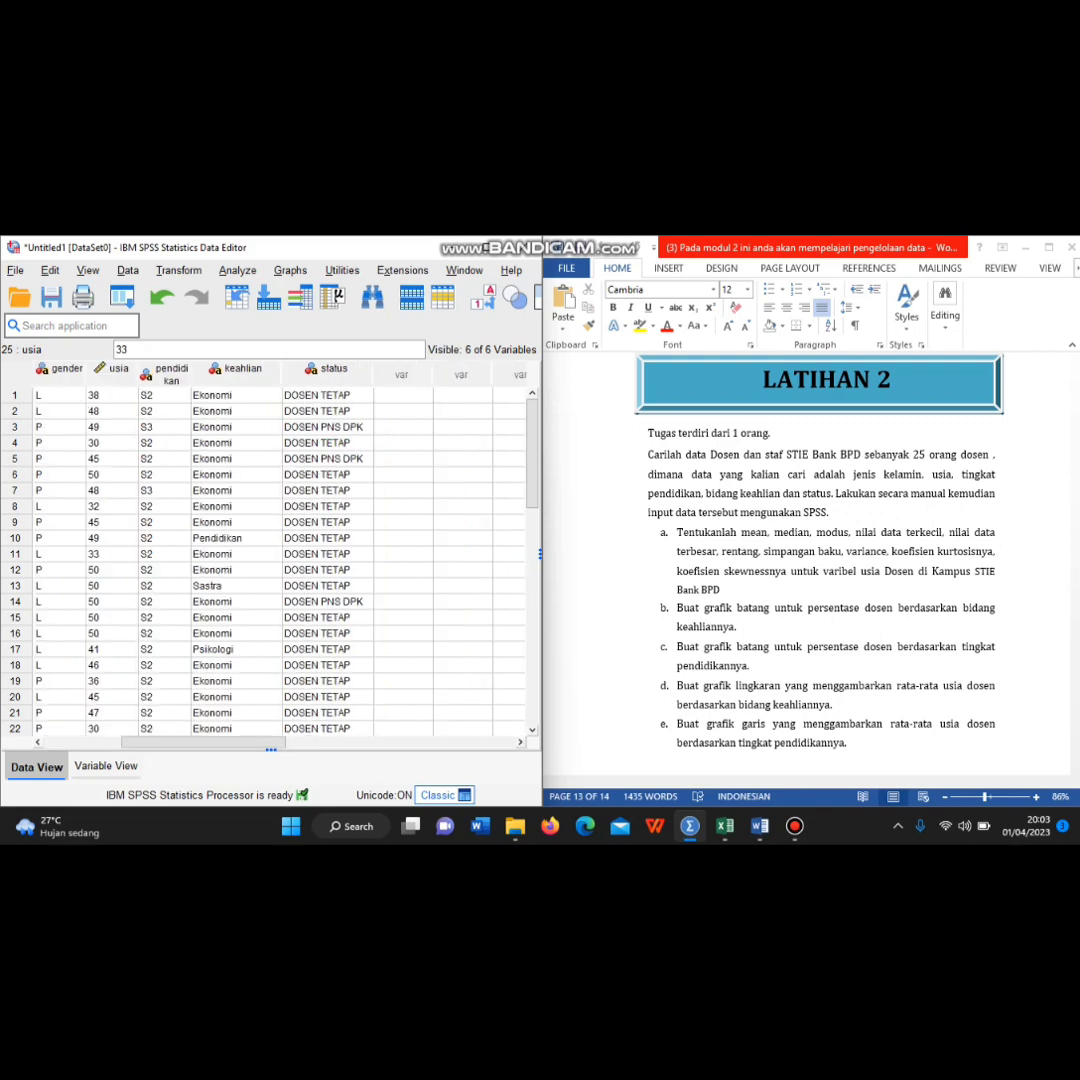
scroll(270, 560, "left", 1)
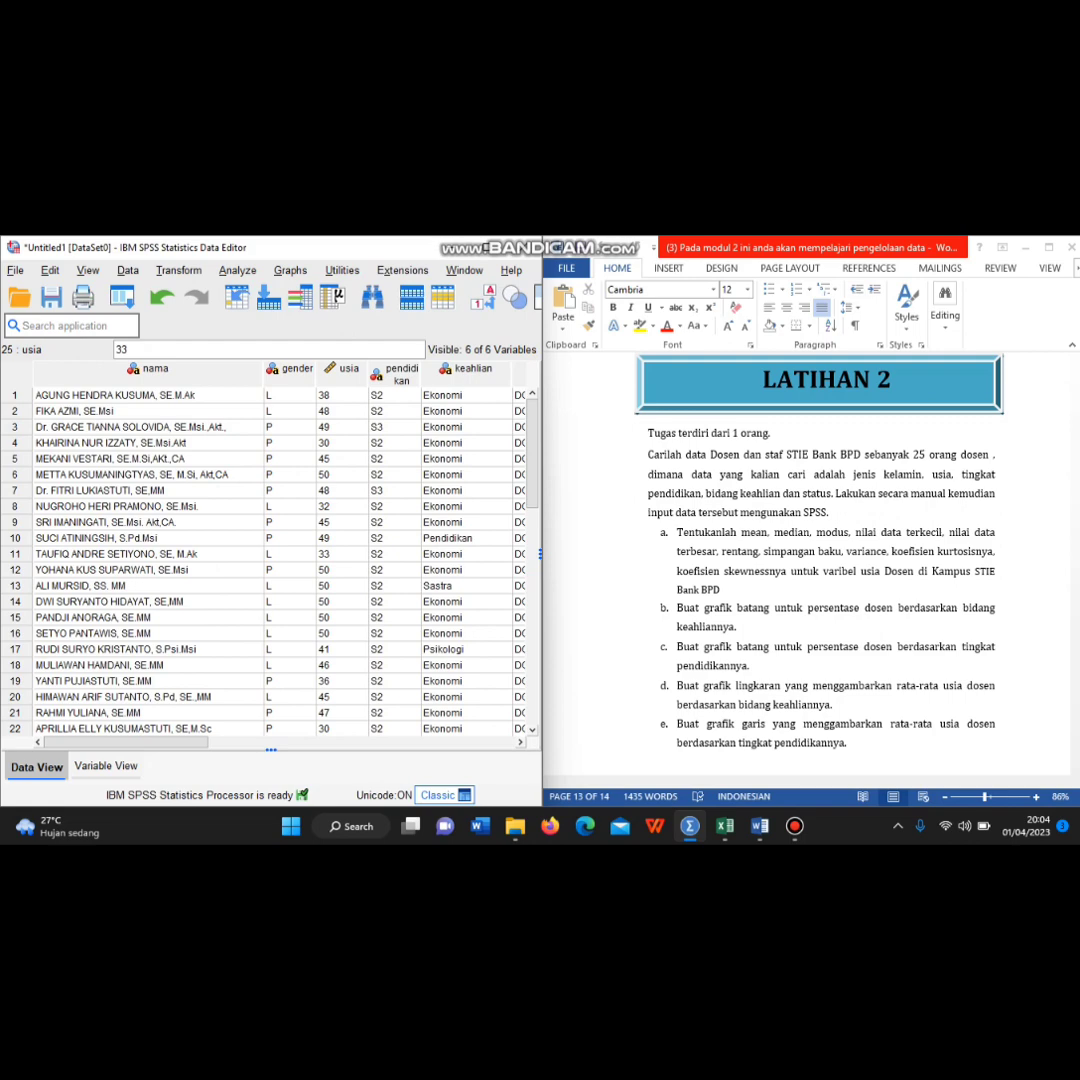
left_click(238, 271)
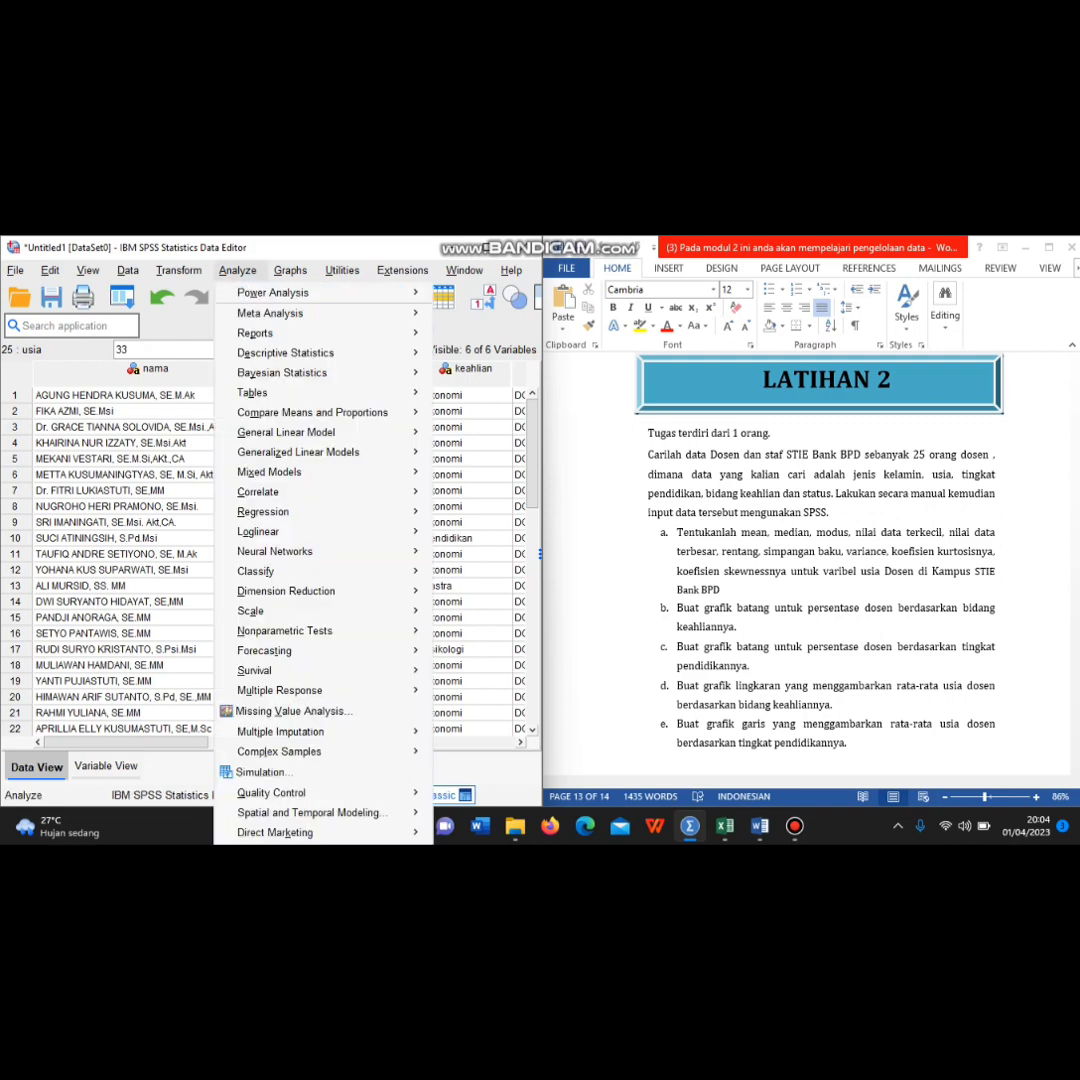
mouse_move(285, 353)
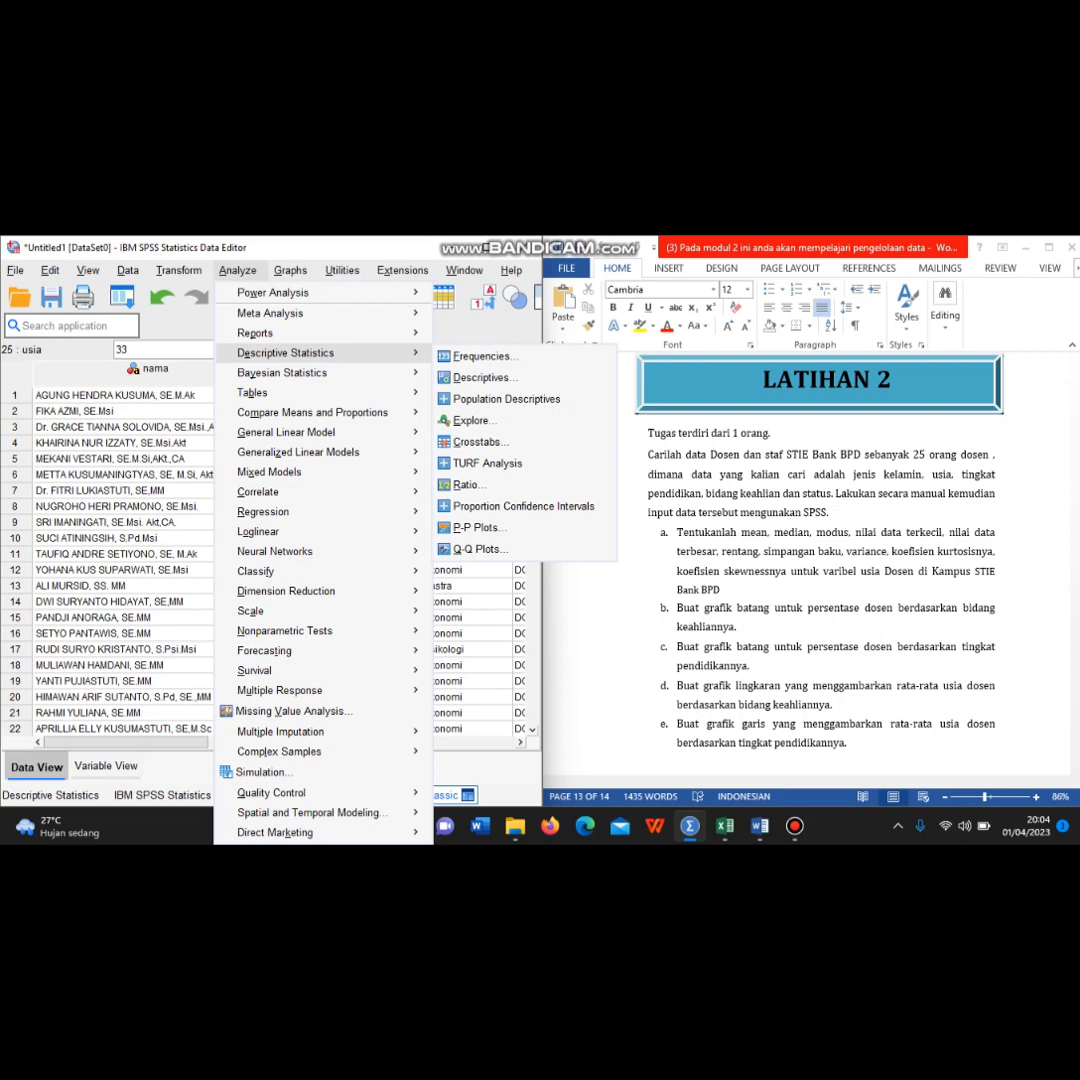
left_click(482, 356)
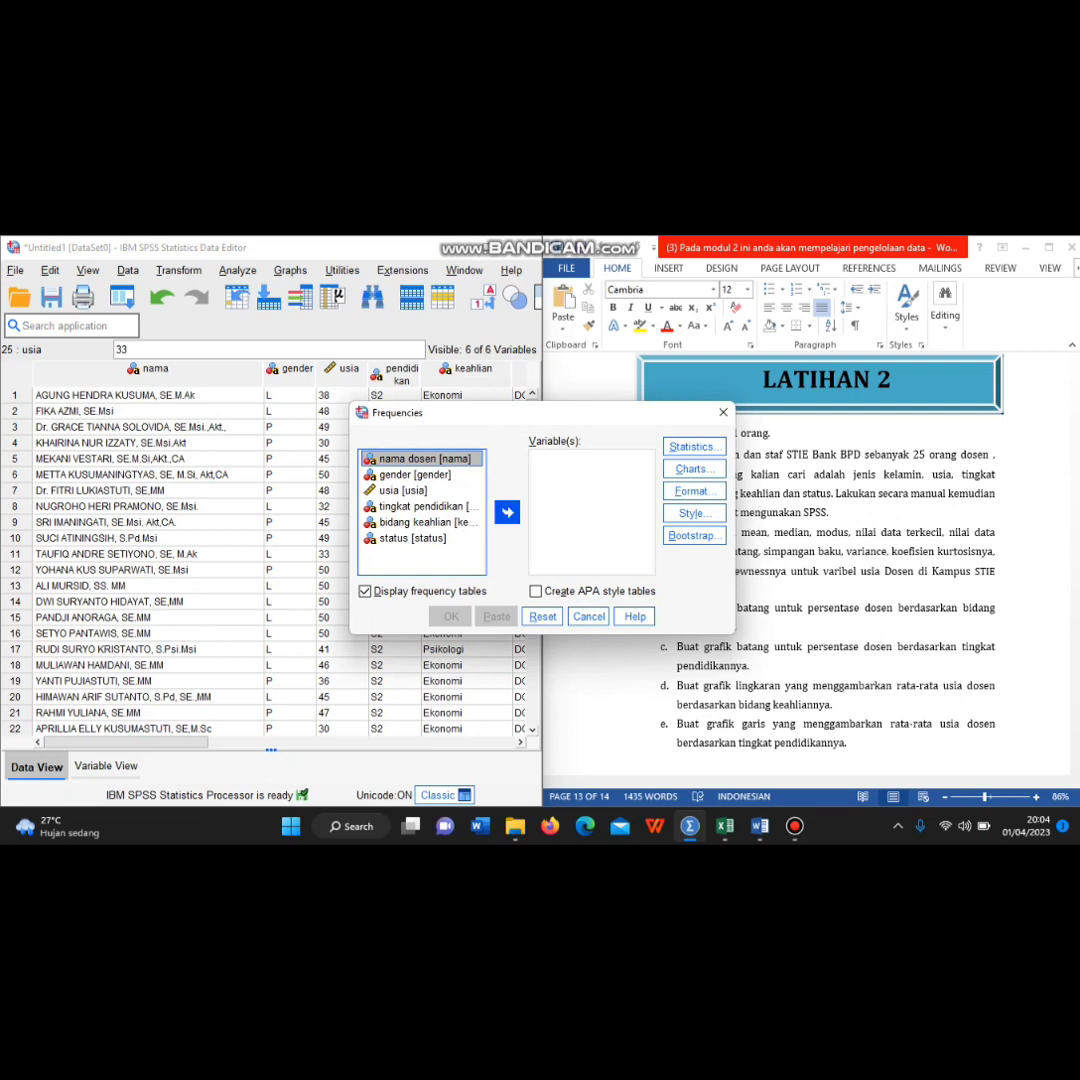
left_click(507, 512)
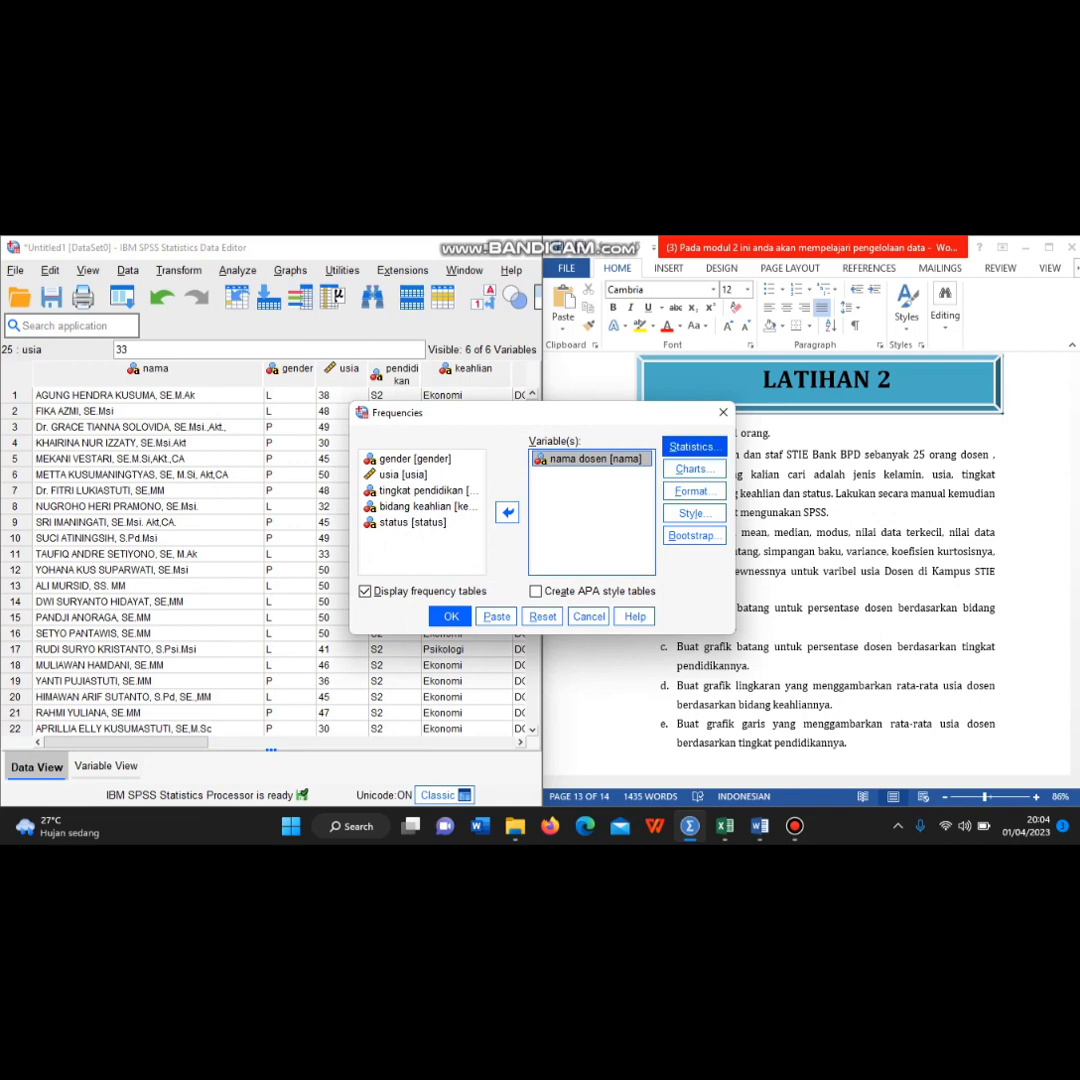
left_click(723, 412)
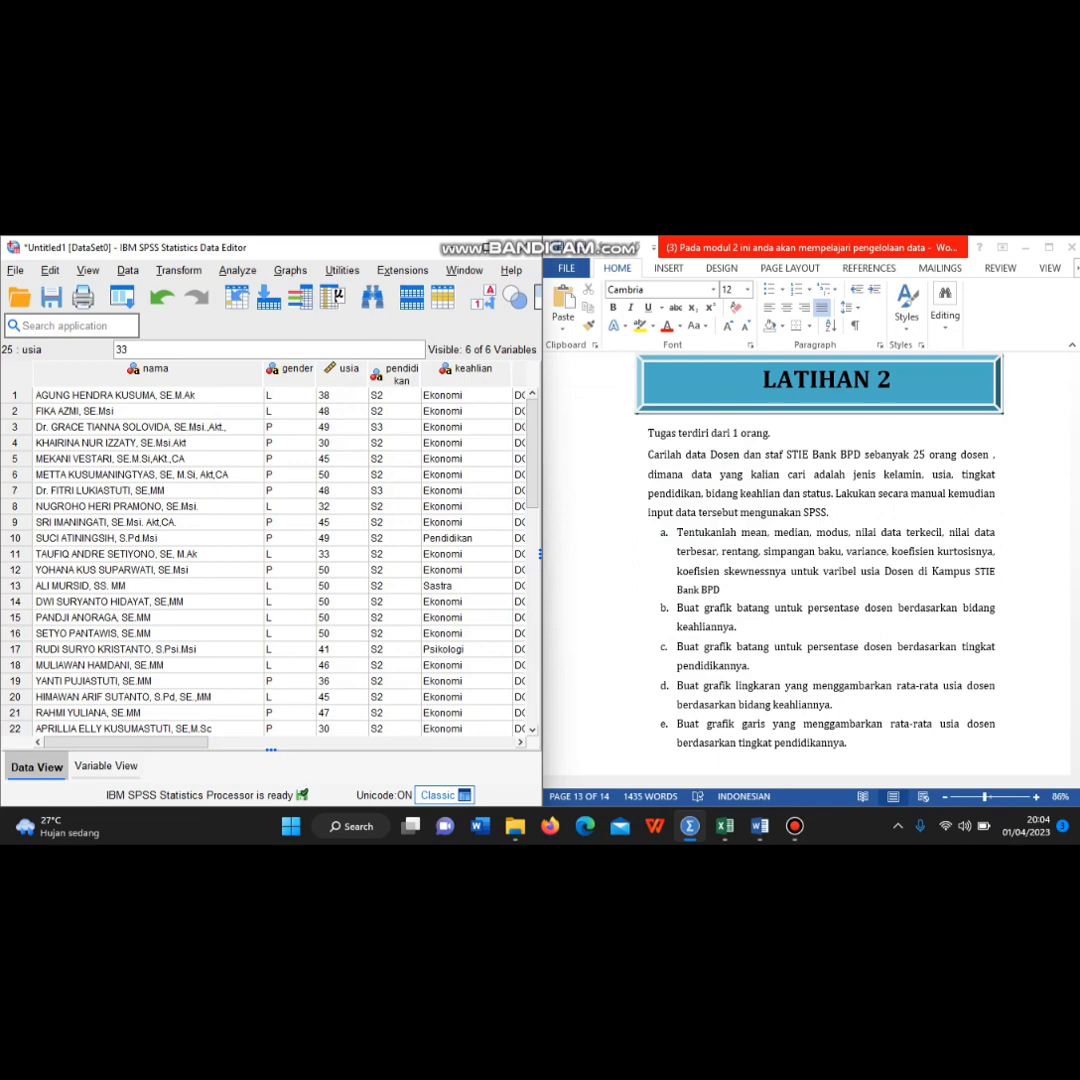
Start a Frequencies analysis from the descriptive statistics with usia as the only variable
left_click(237, 270)
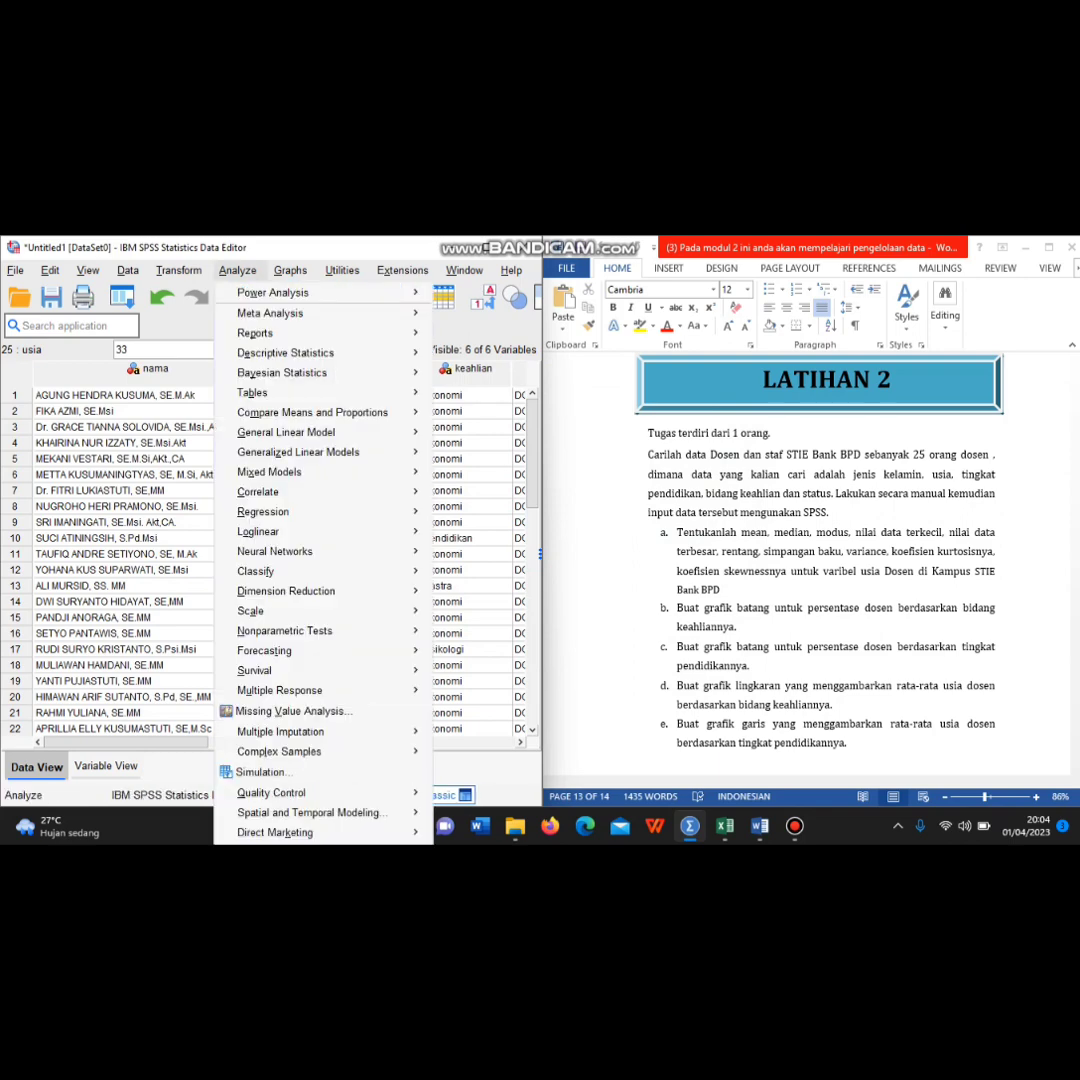
mouse_move(300, 353)
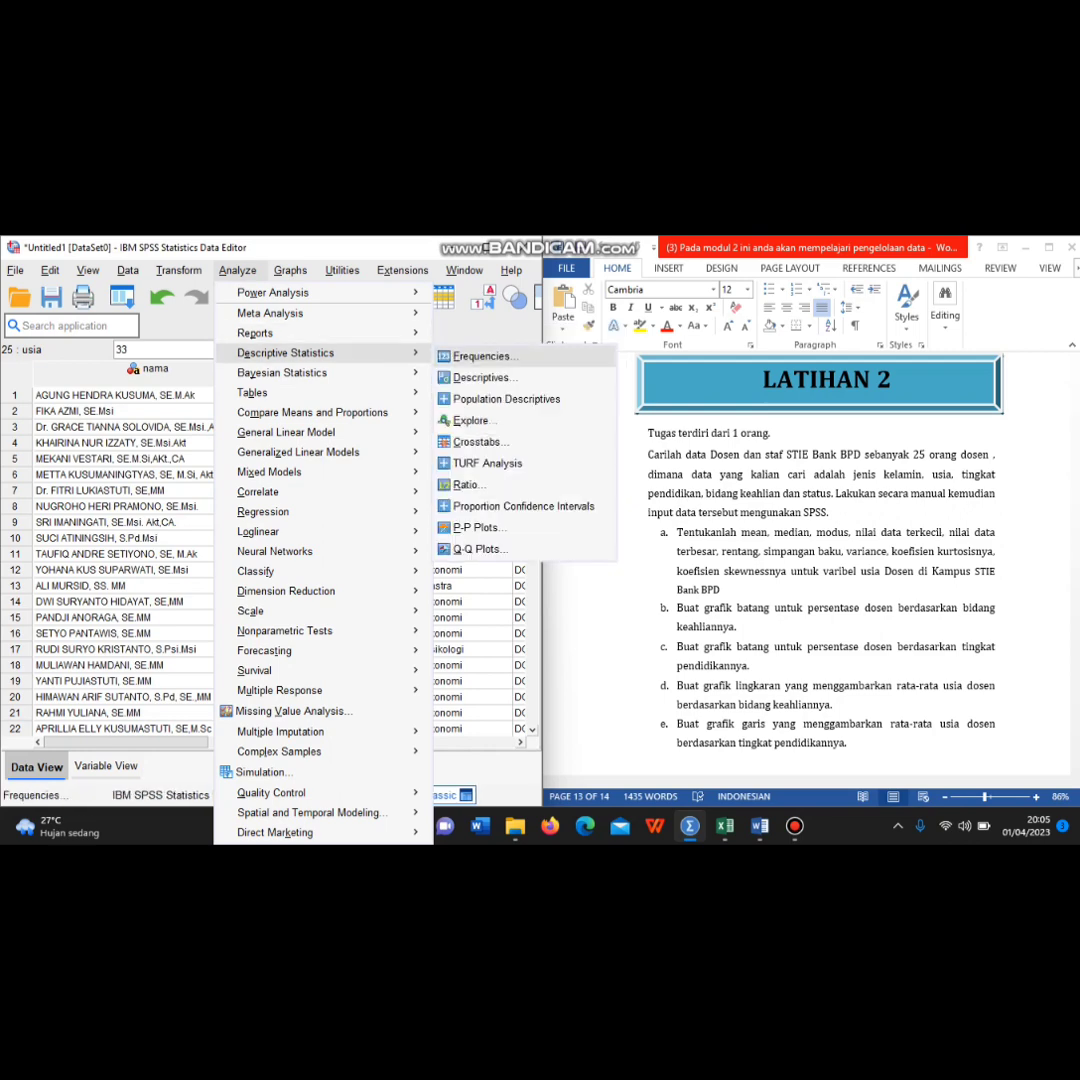
left_click(481, 356)
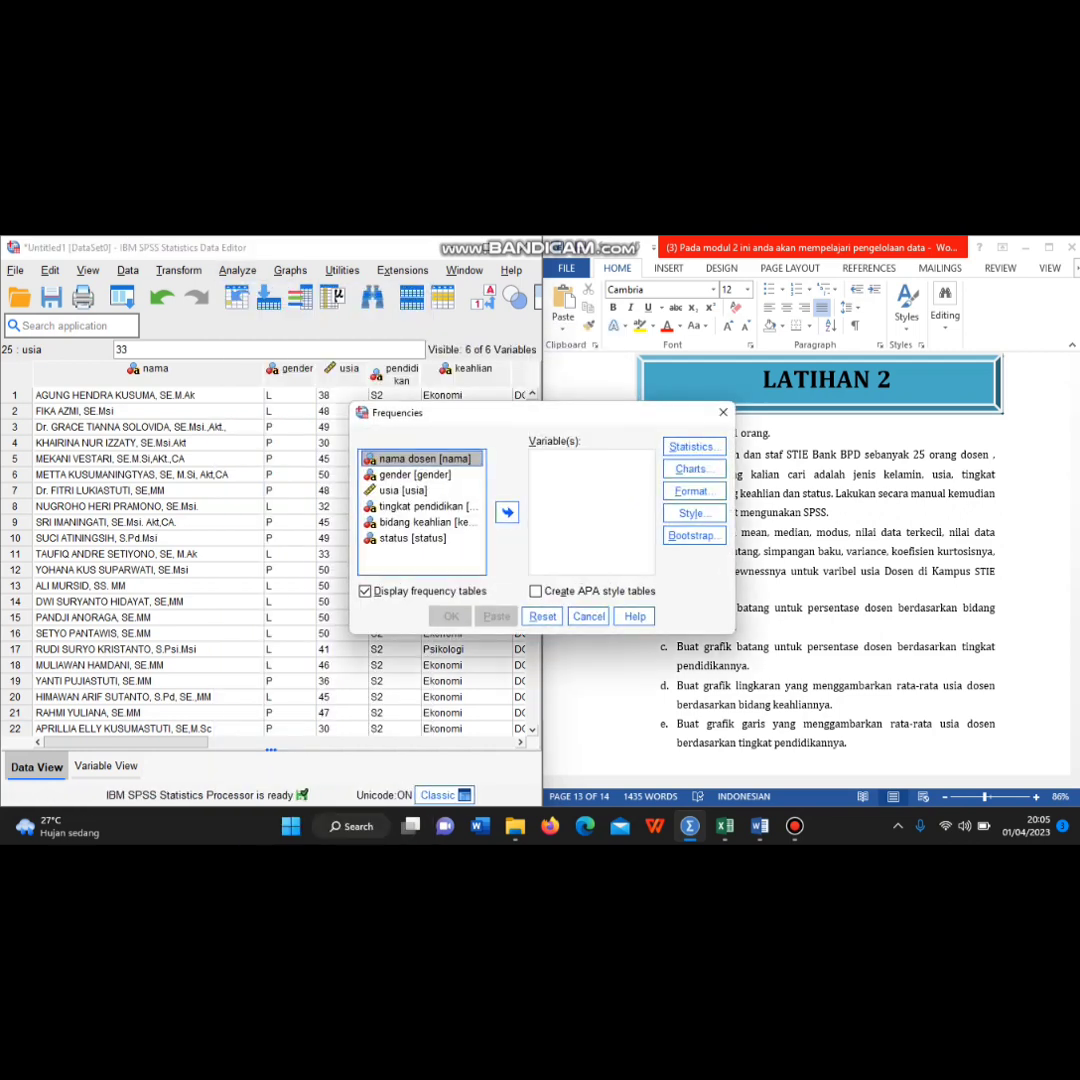
left_click(404, 491)
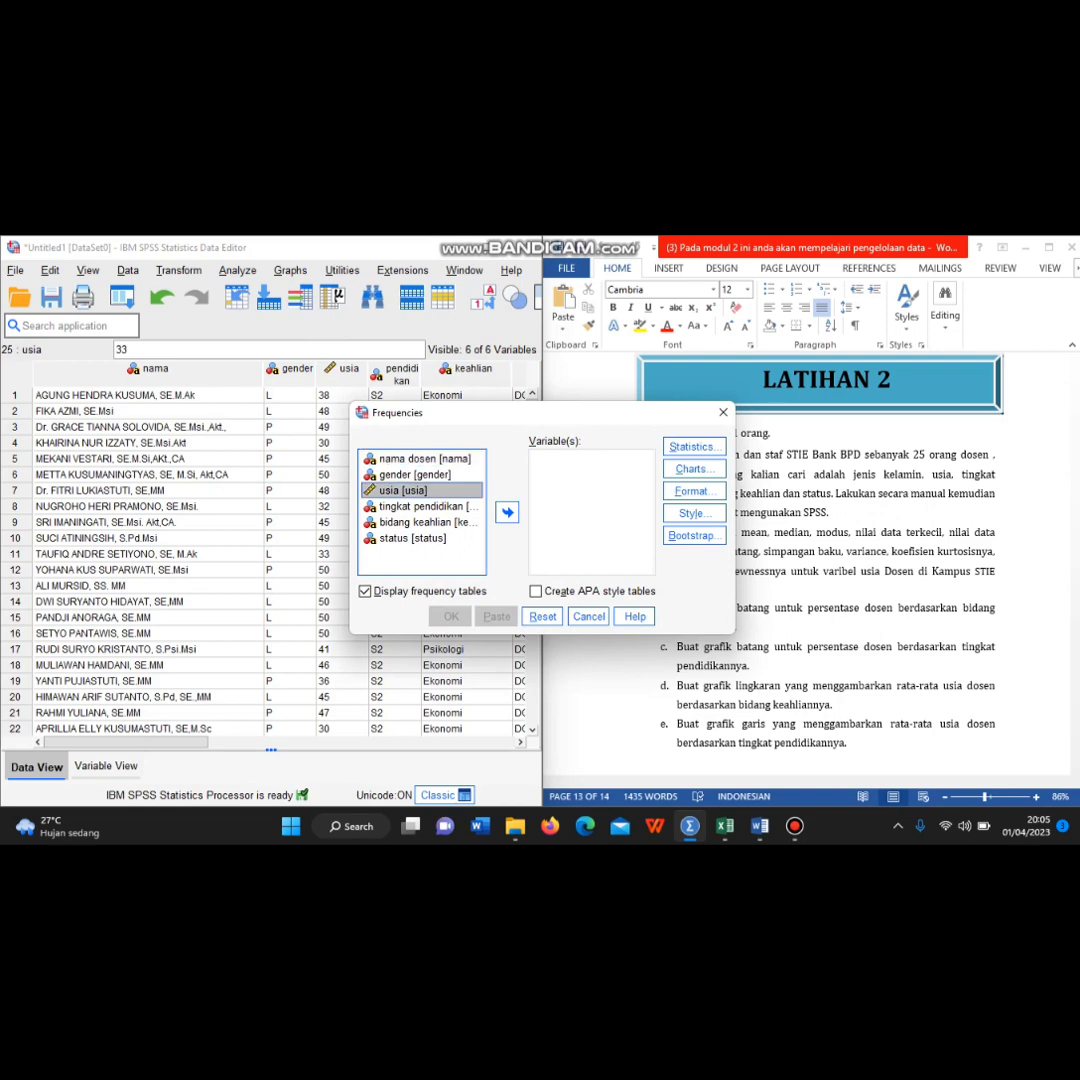
left_click(507, 512)
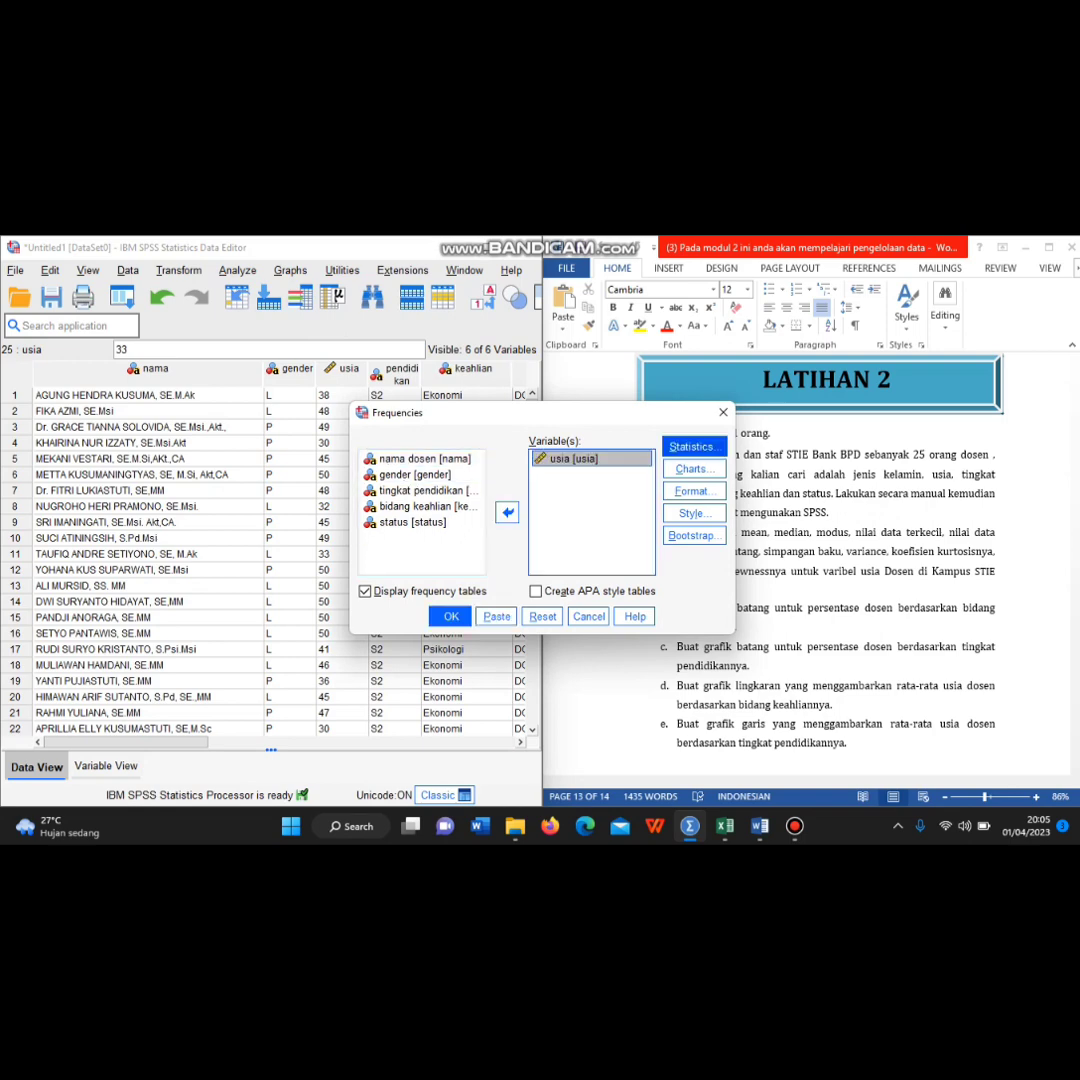
Request mean, median, mode, sum, group midpoints, skewness, kurtosis, standard deviation, variance, range, minimum, maximum and S.E. mean for usia
left_click(693, 446)
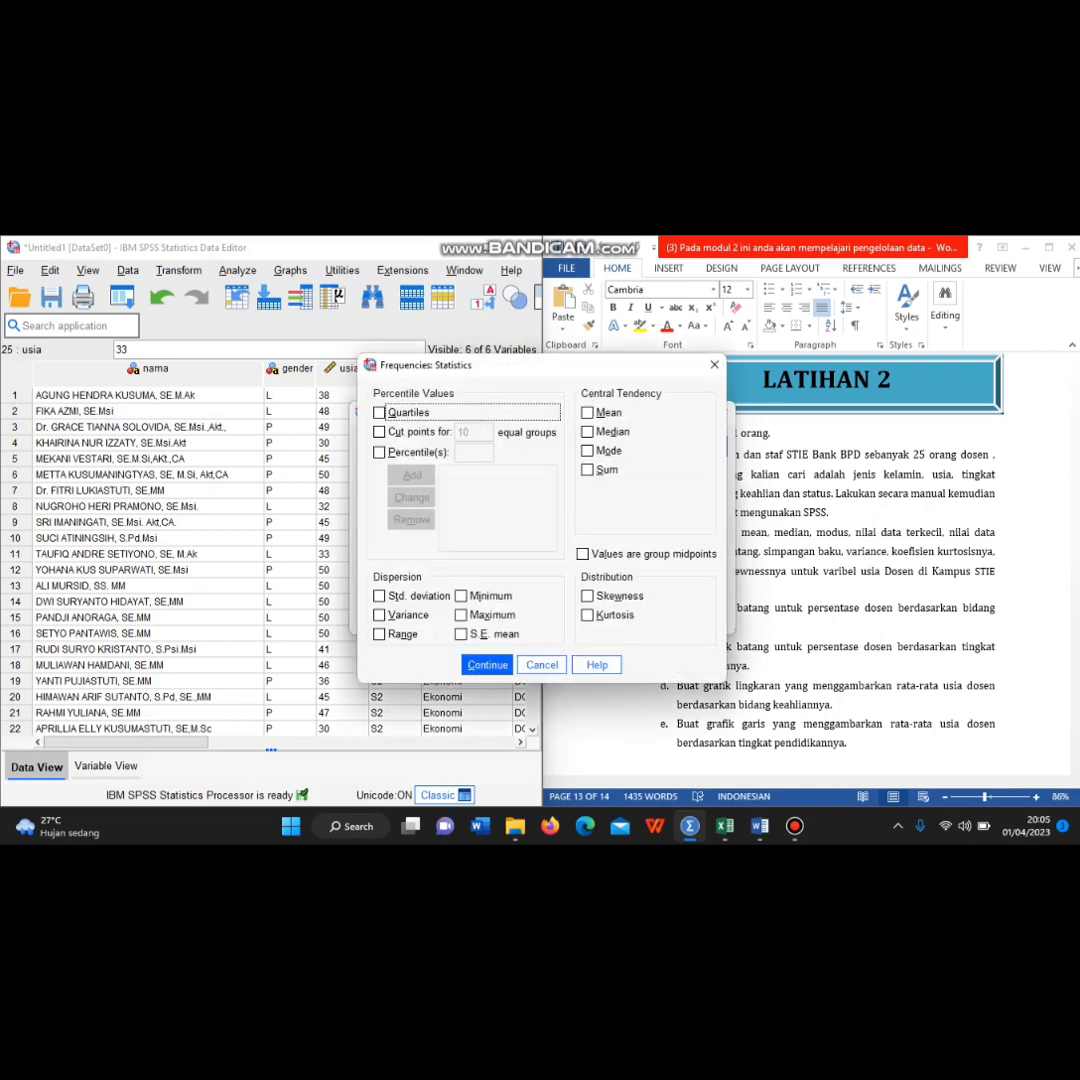
left_click(588, 412)
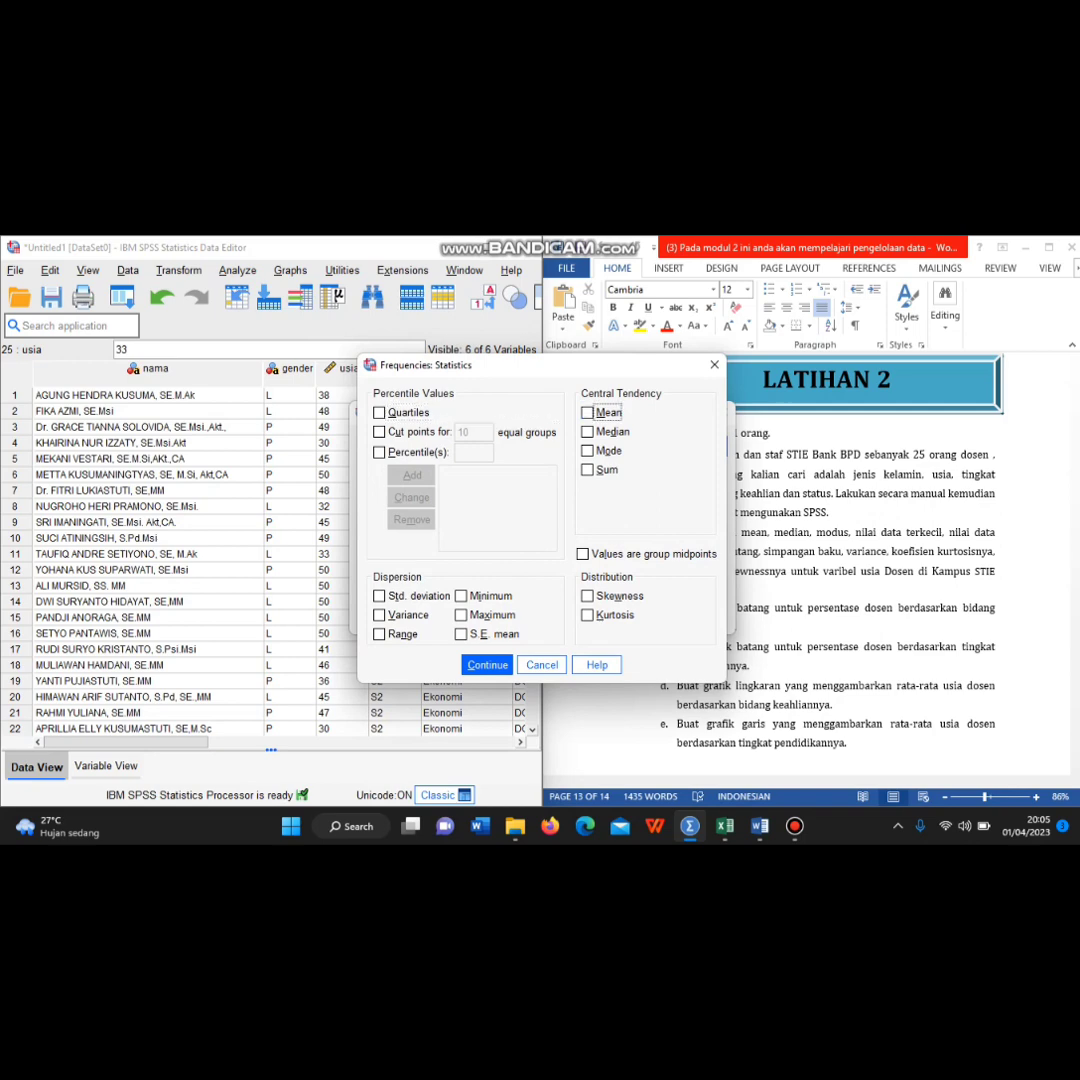
key("space")
key("Down")
key("space")
key("Down")
key("space")
key("Tab")
key("space")
key("Tab")
key("space")
key("Down")
key("space")
key("Tab")
key("space")
key("Up")
key("space")
key("Up")
key("space")
key("Up")
key("space")
key("Up")
key("Up")
key("space")
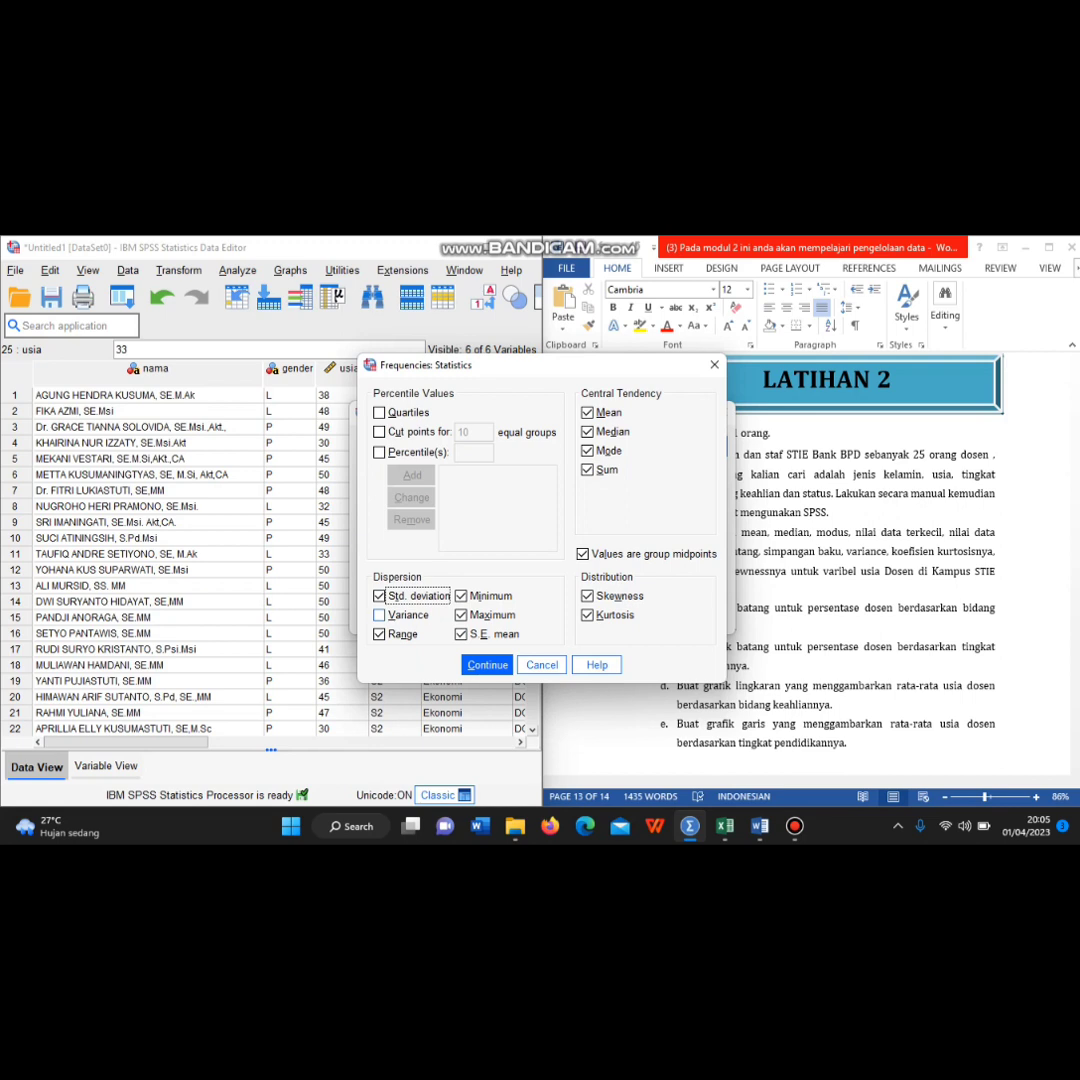
key("Down")
key("space")
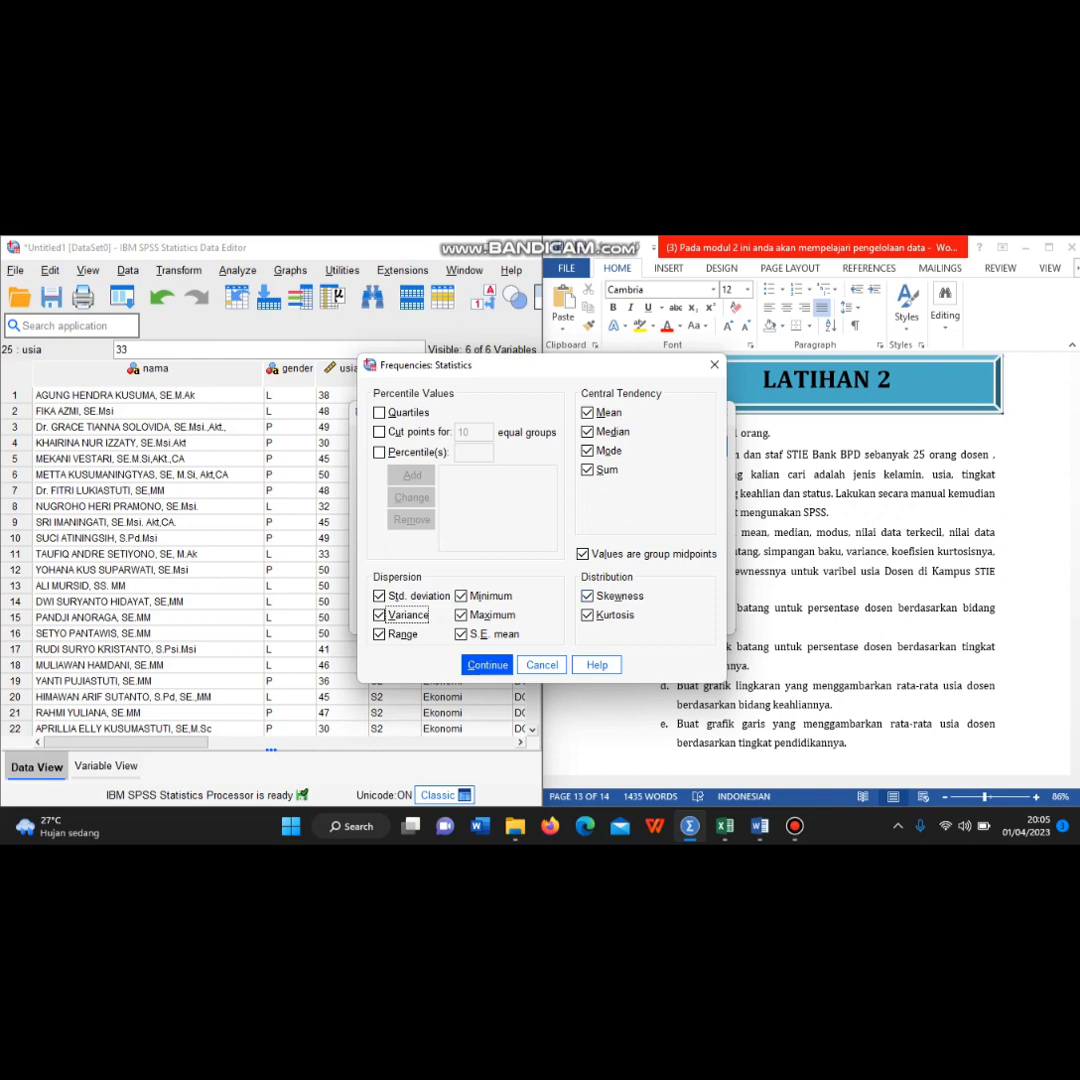
left_click(487, 665)
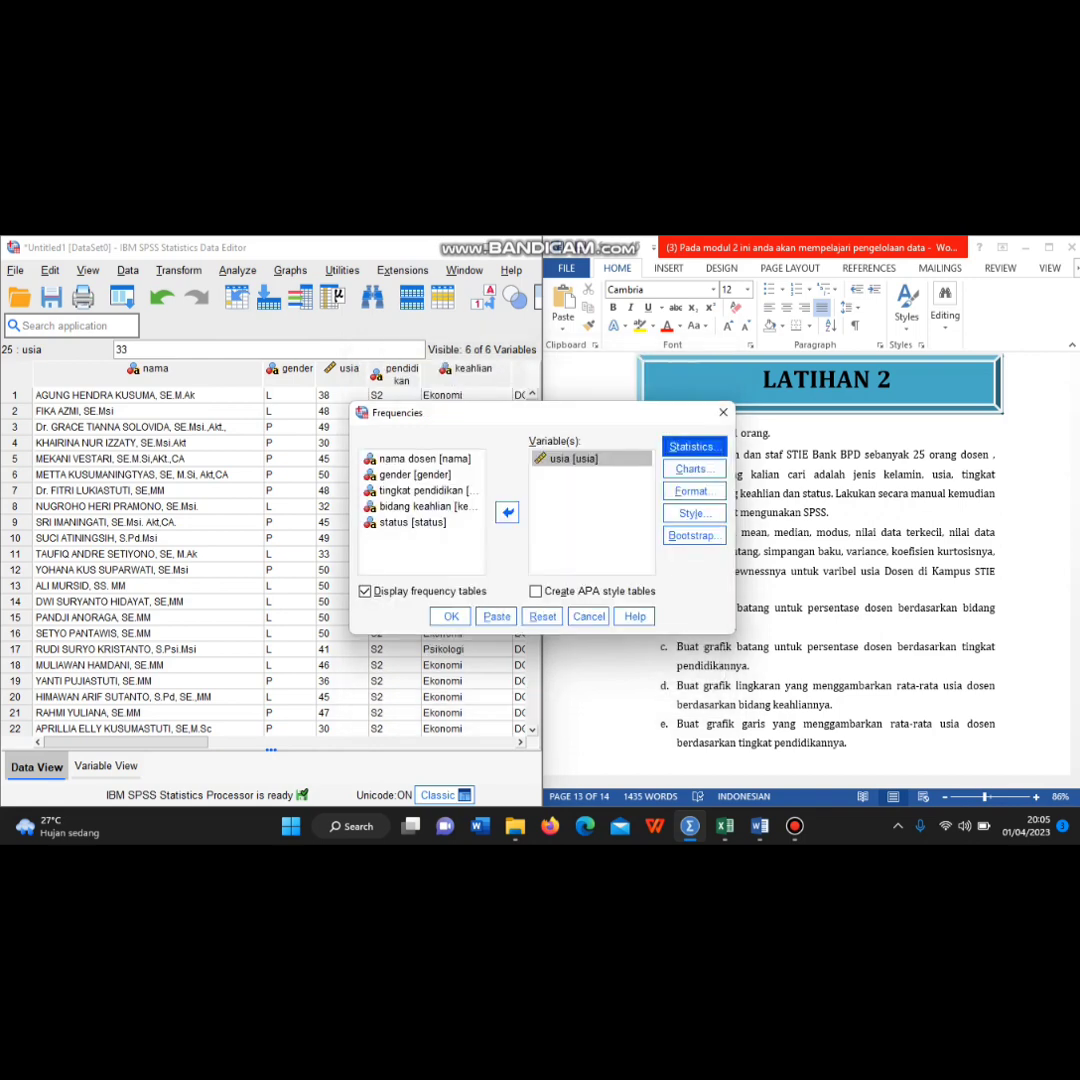
Run the frequency analysis and show the usia frequency table in the output
left_click(451, 616)
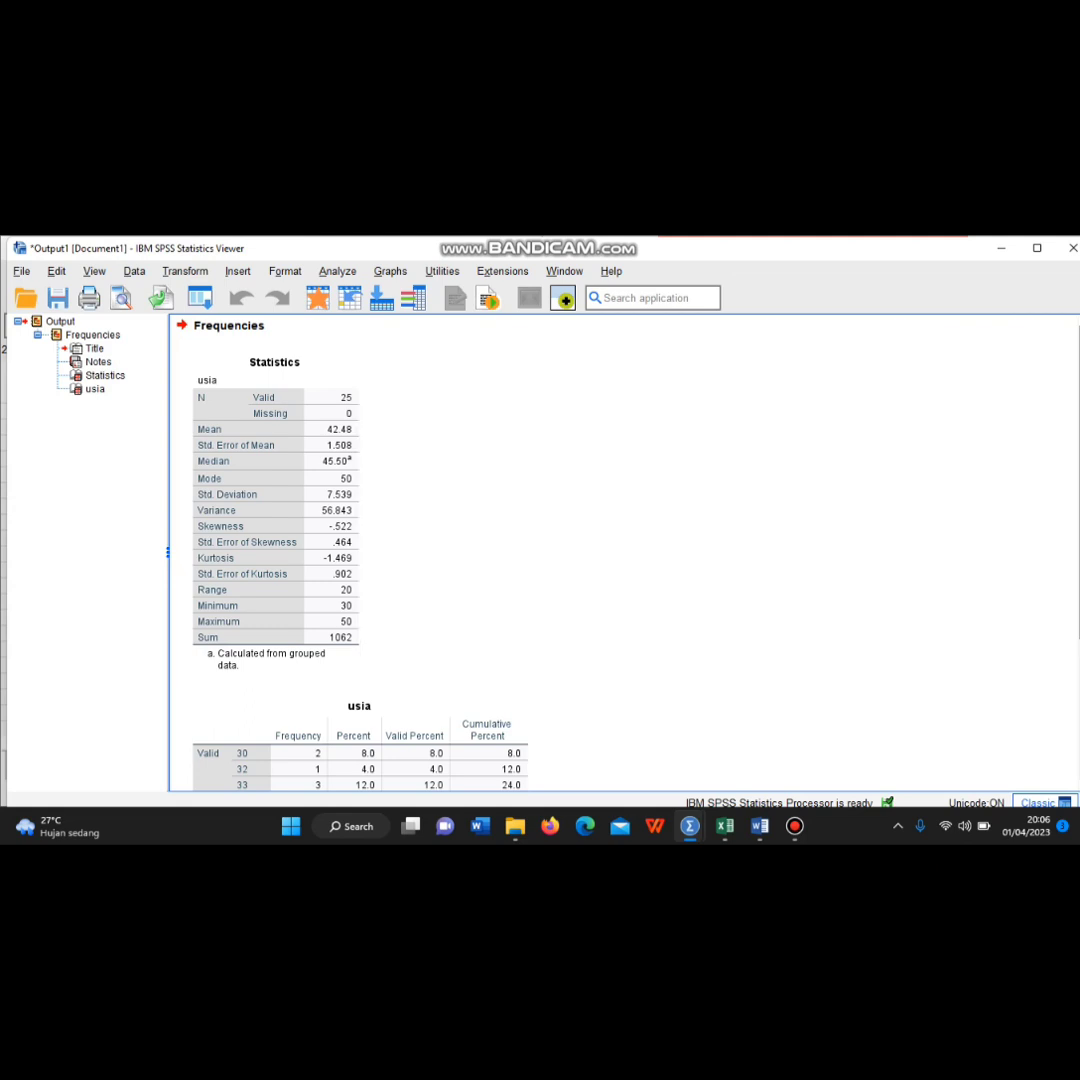
left_click(95, 389)
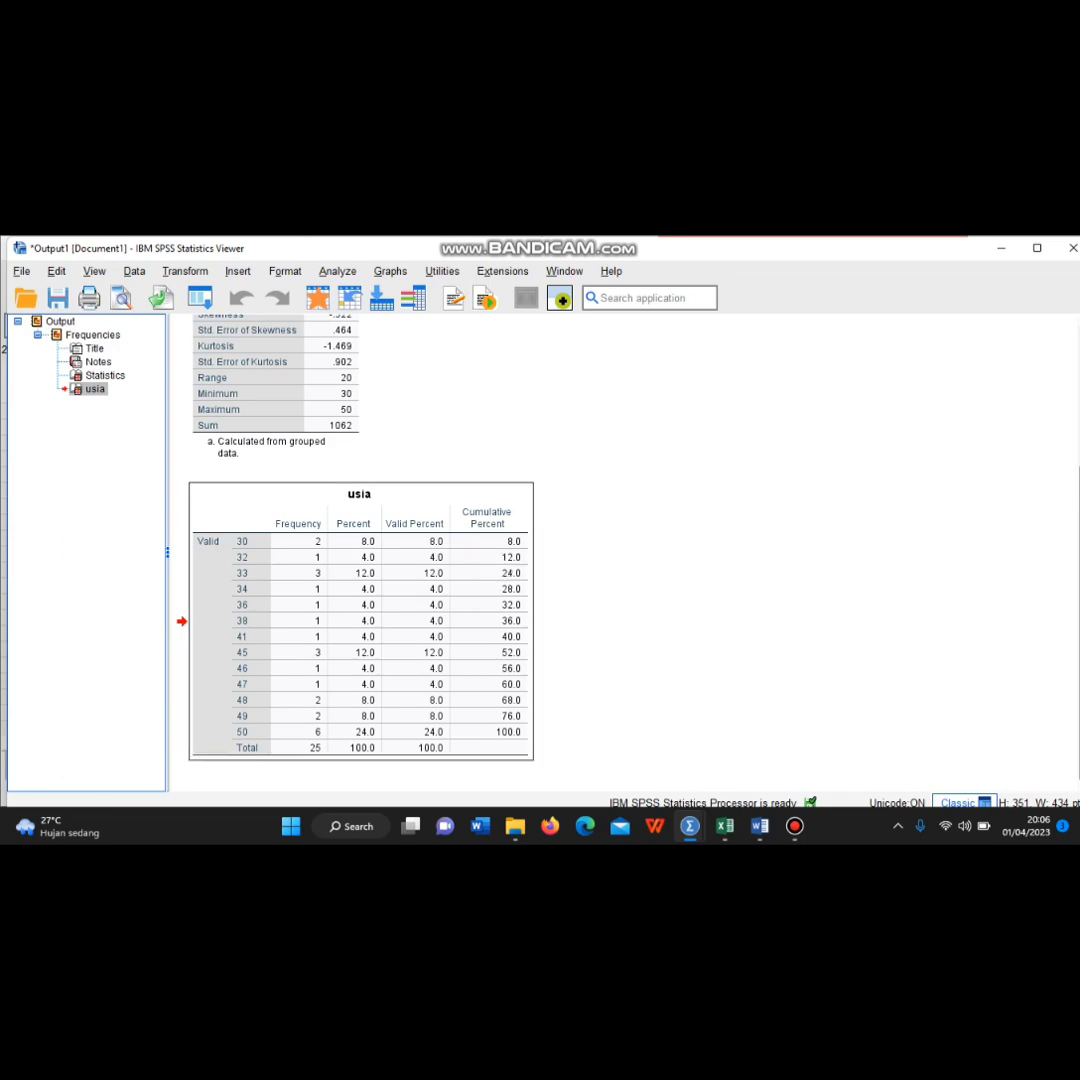
Switch to the Word exercise document and arrange it side by side with the SPSS Data Editor
mouse_move(760, 826)
left_click(800, 740)
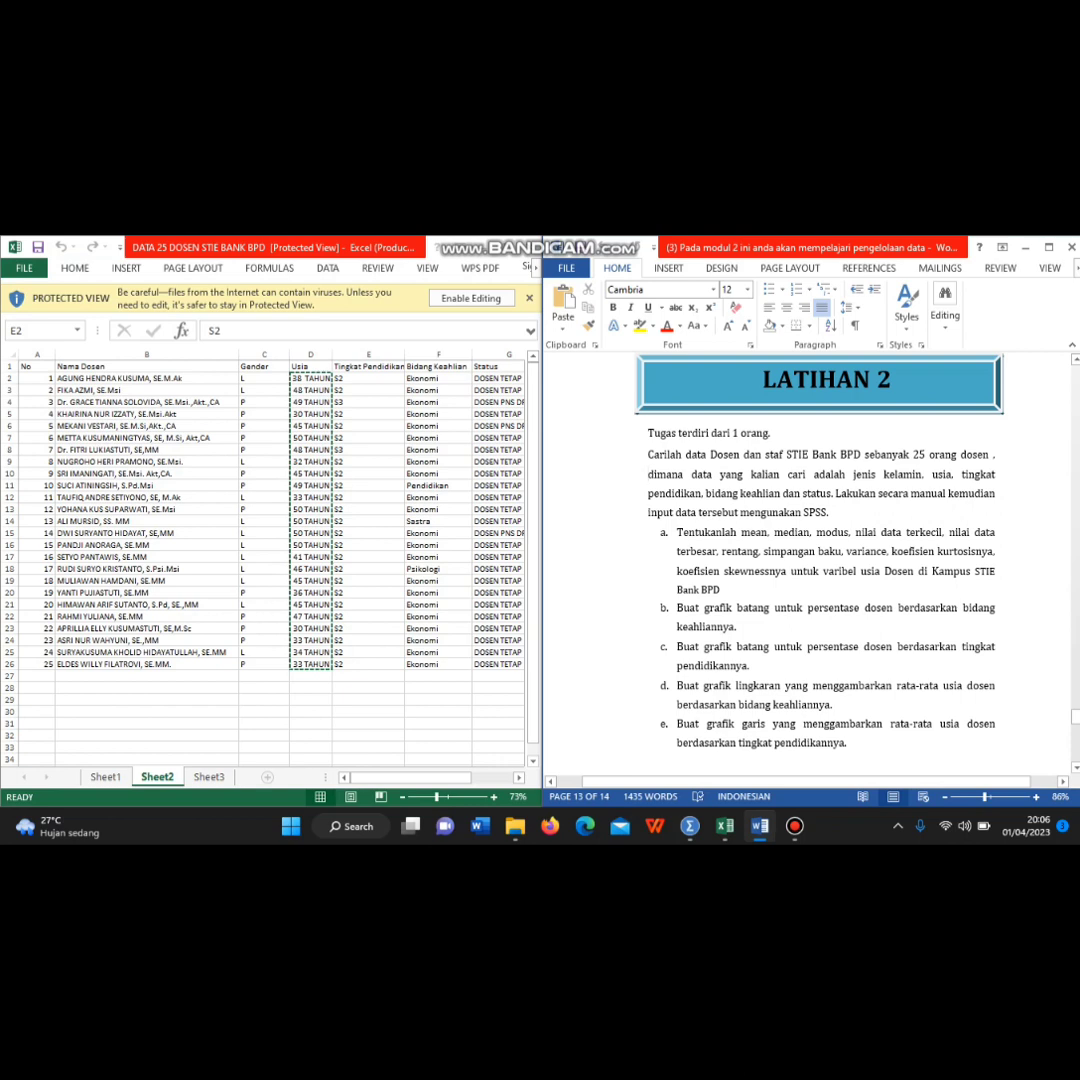
mouse_move(760, 826)
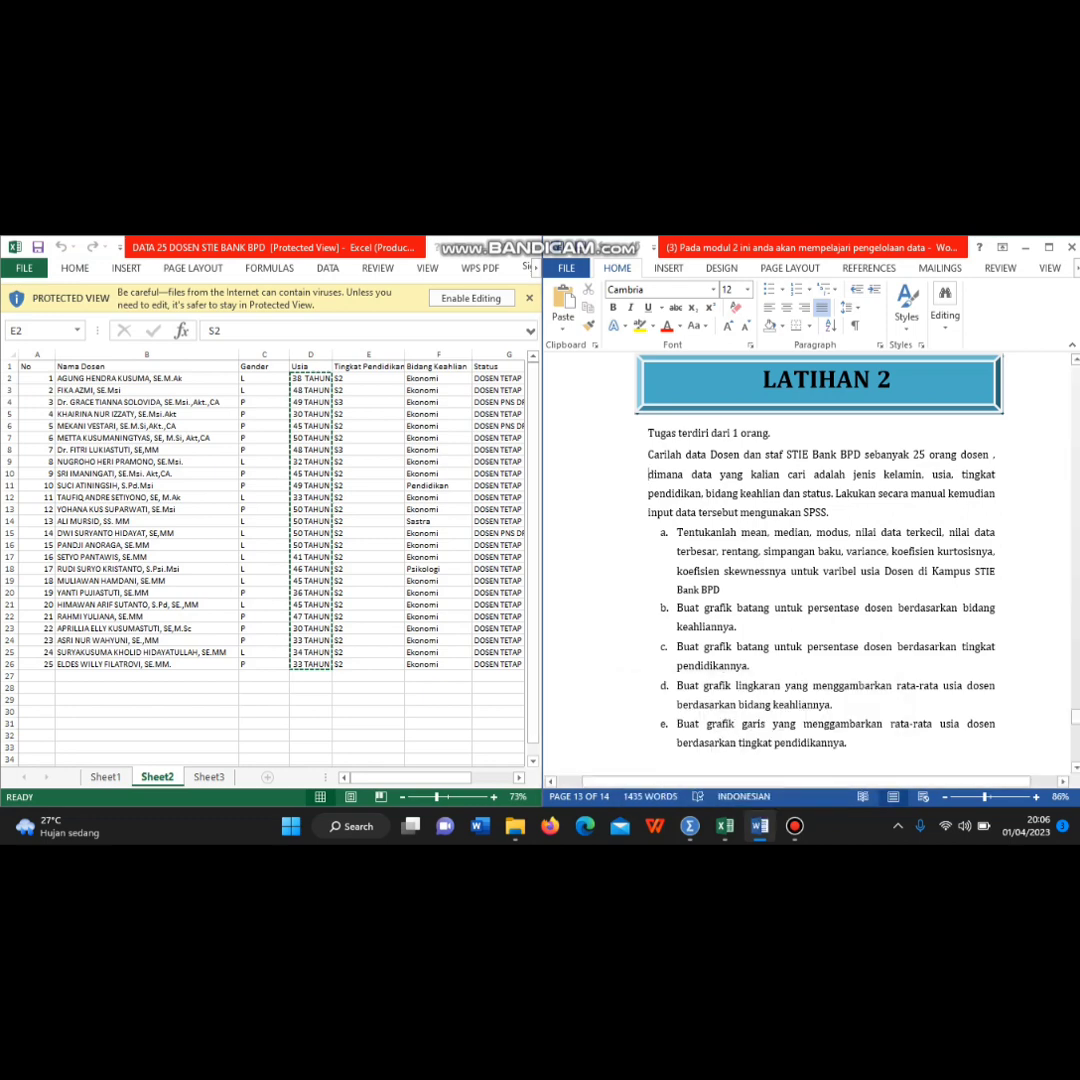
key("super+Left")
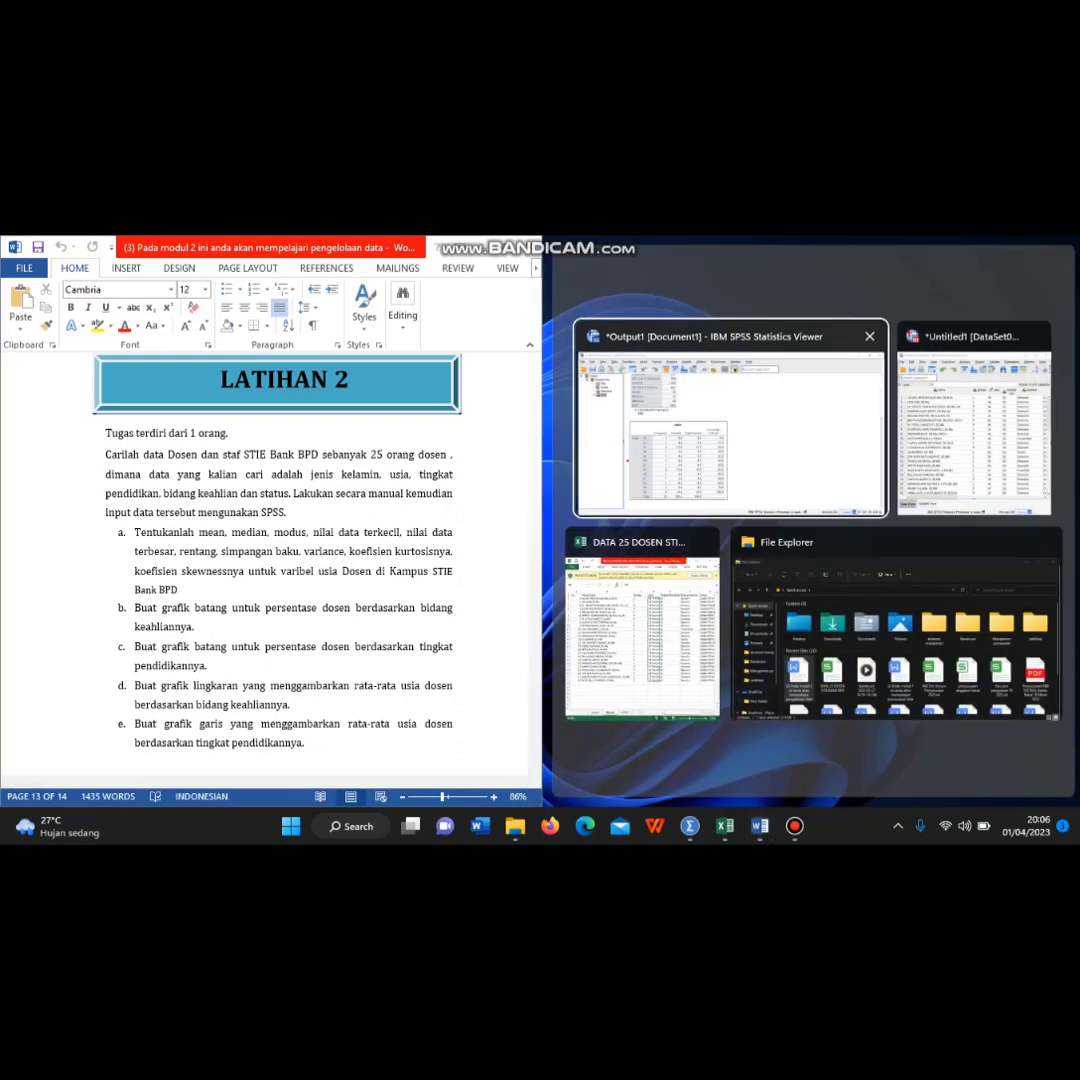
left_click(975, 430)
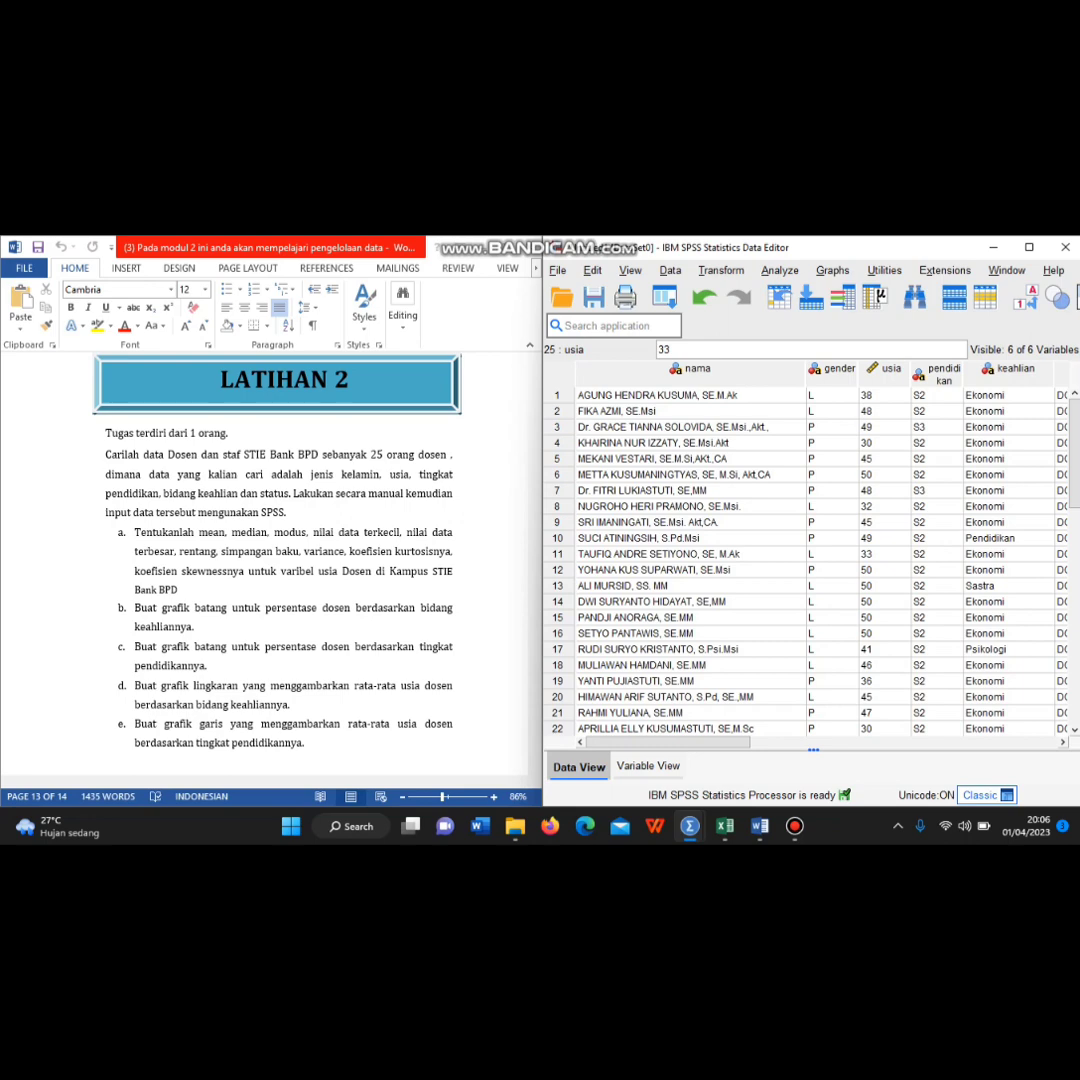
Define a simple bar chart of summaries for groups of cases, showing % of cases with bidang keahlian on the category axis
left_click(832, 270)
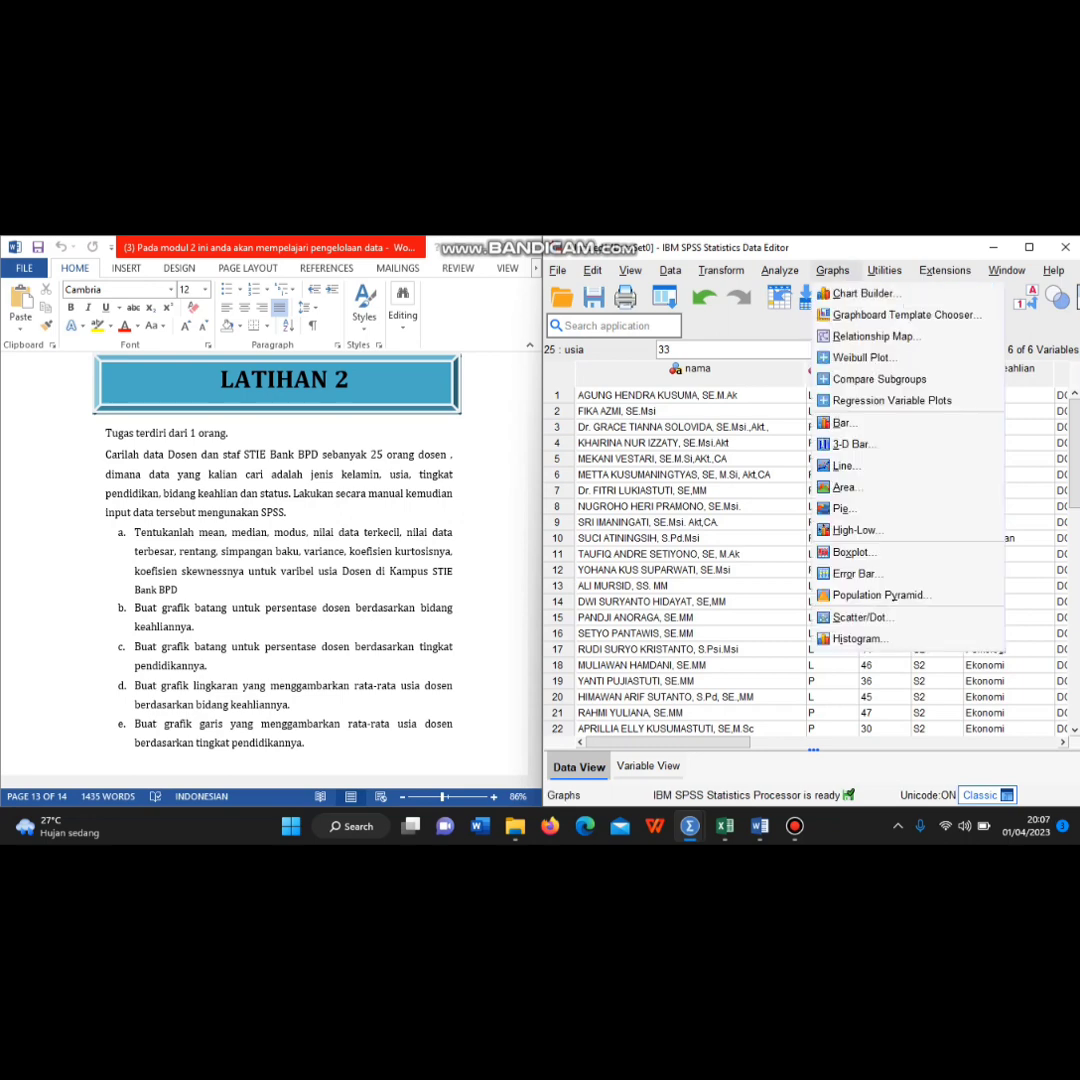
left_click(843, 422)
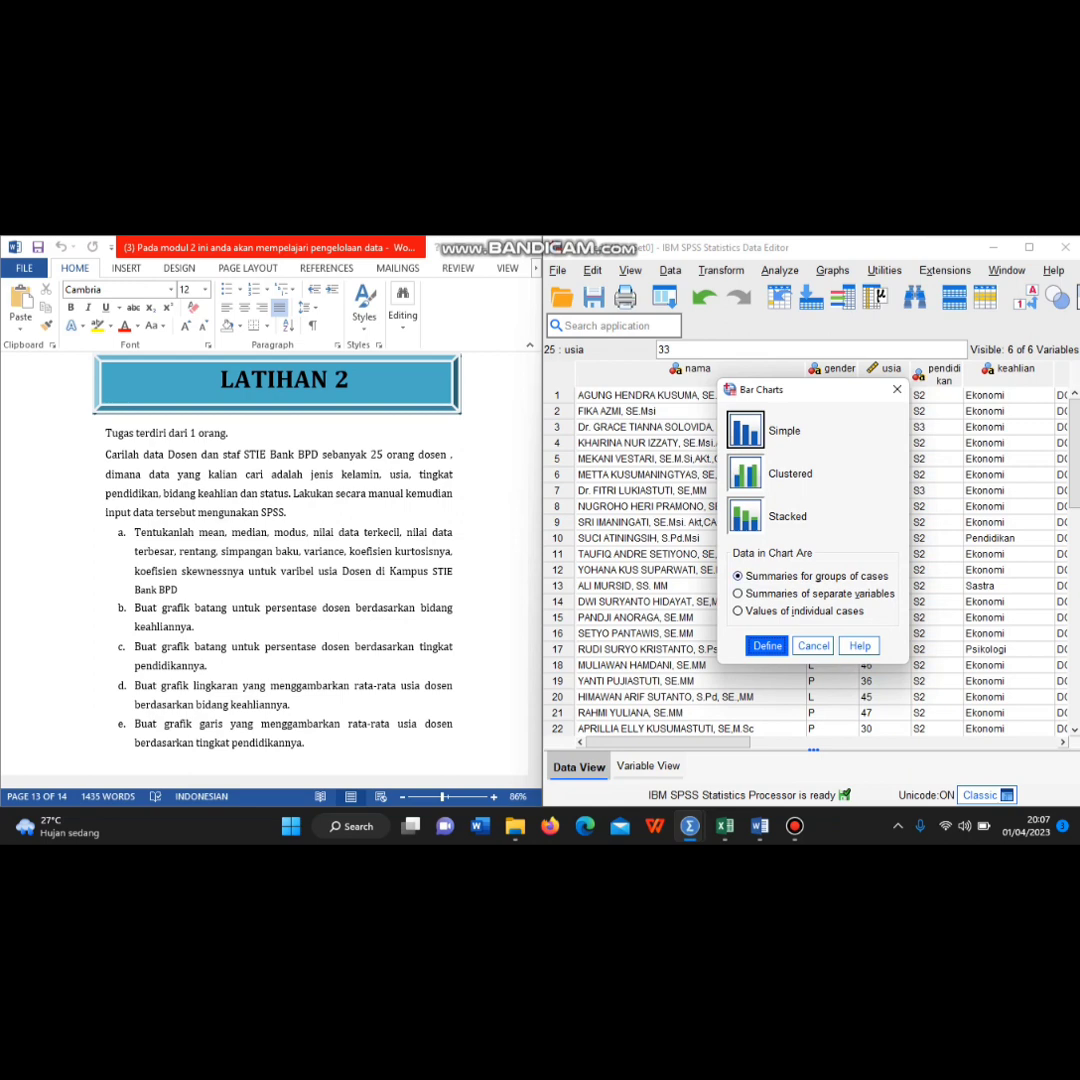
key("Escape")
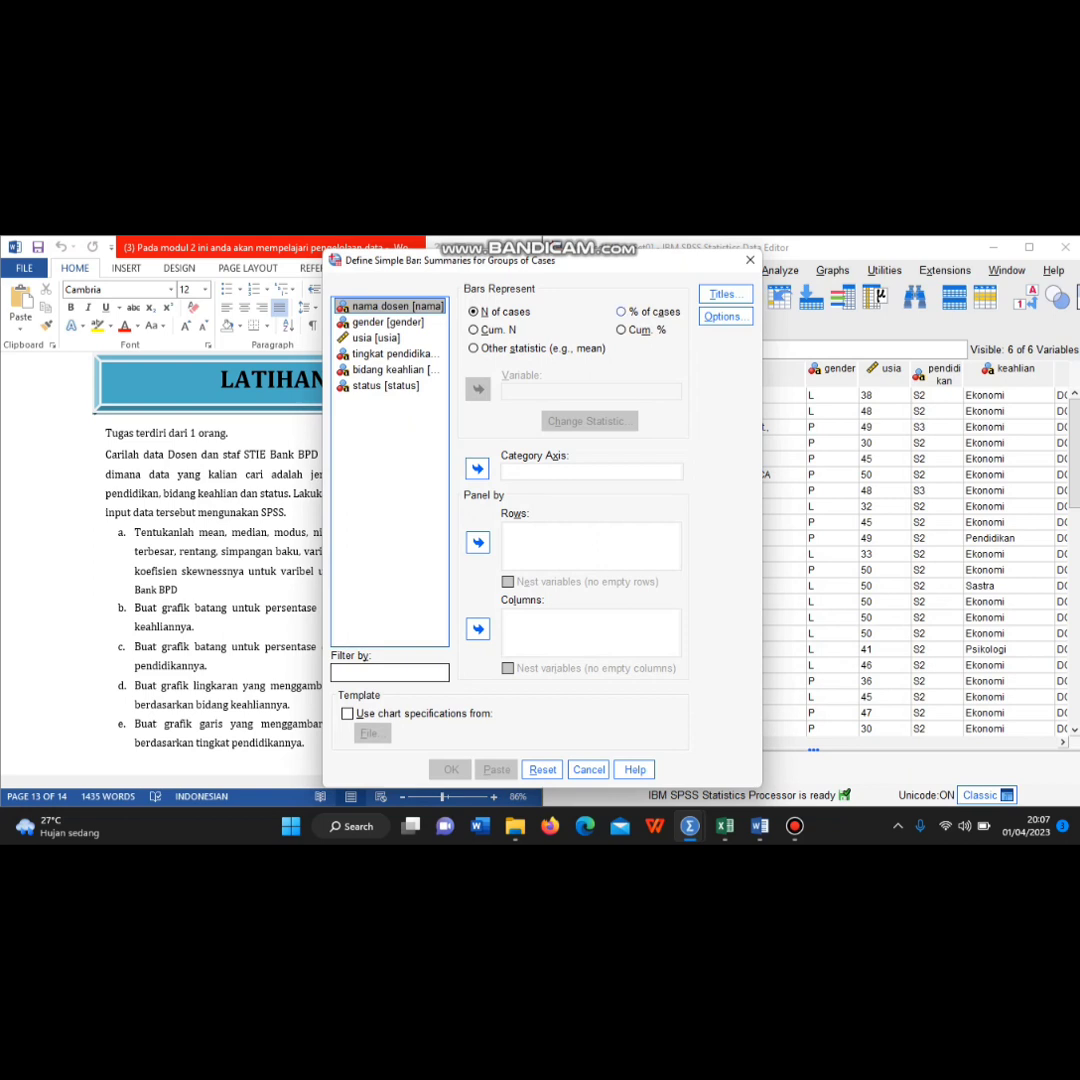
left_click(622, 312)
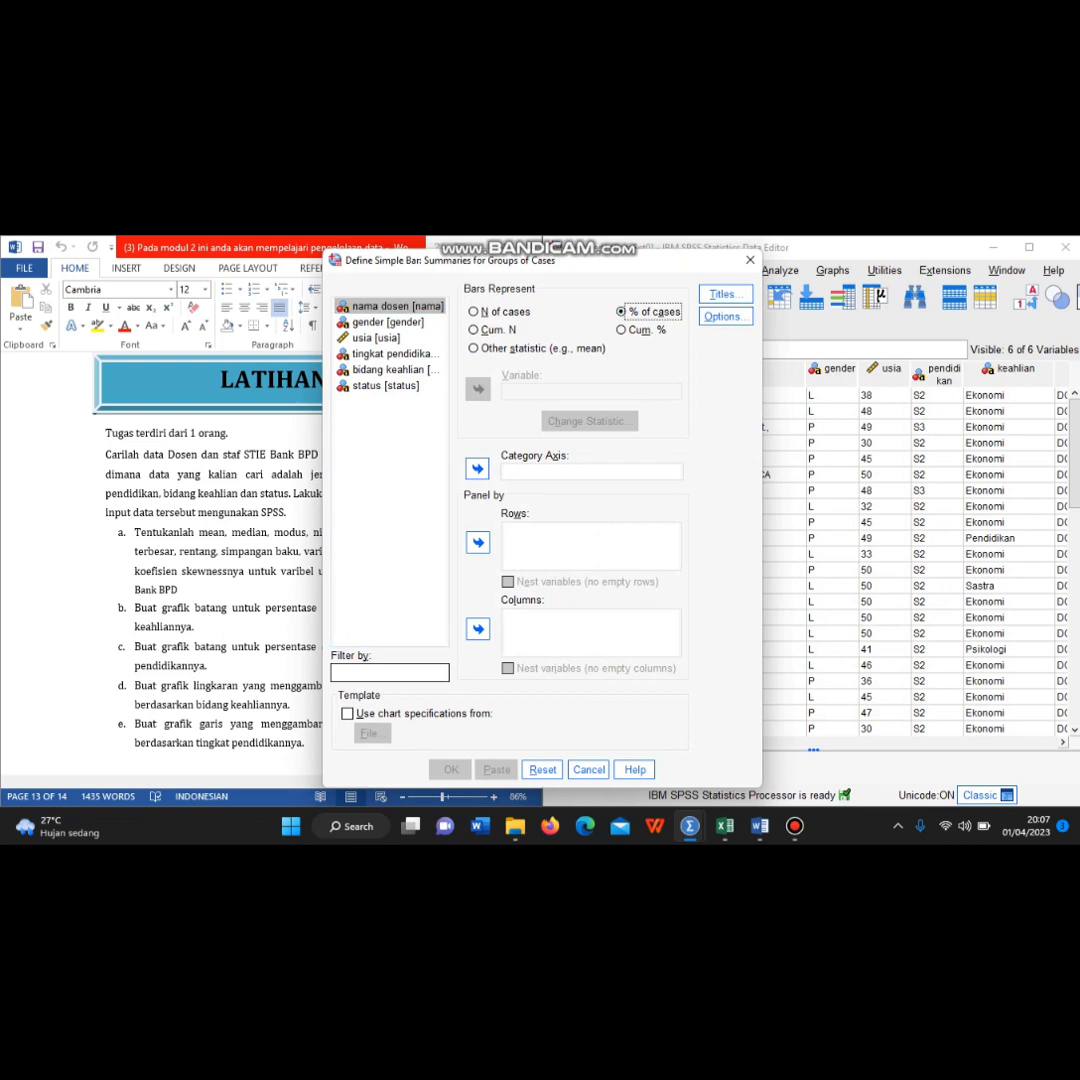
left_click(390, 369)
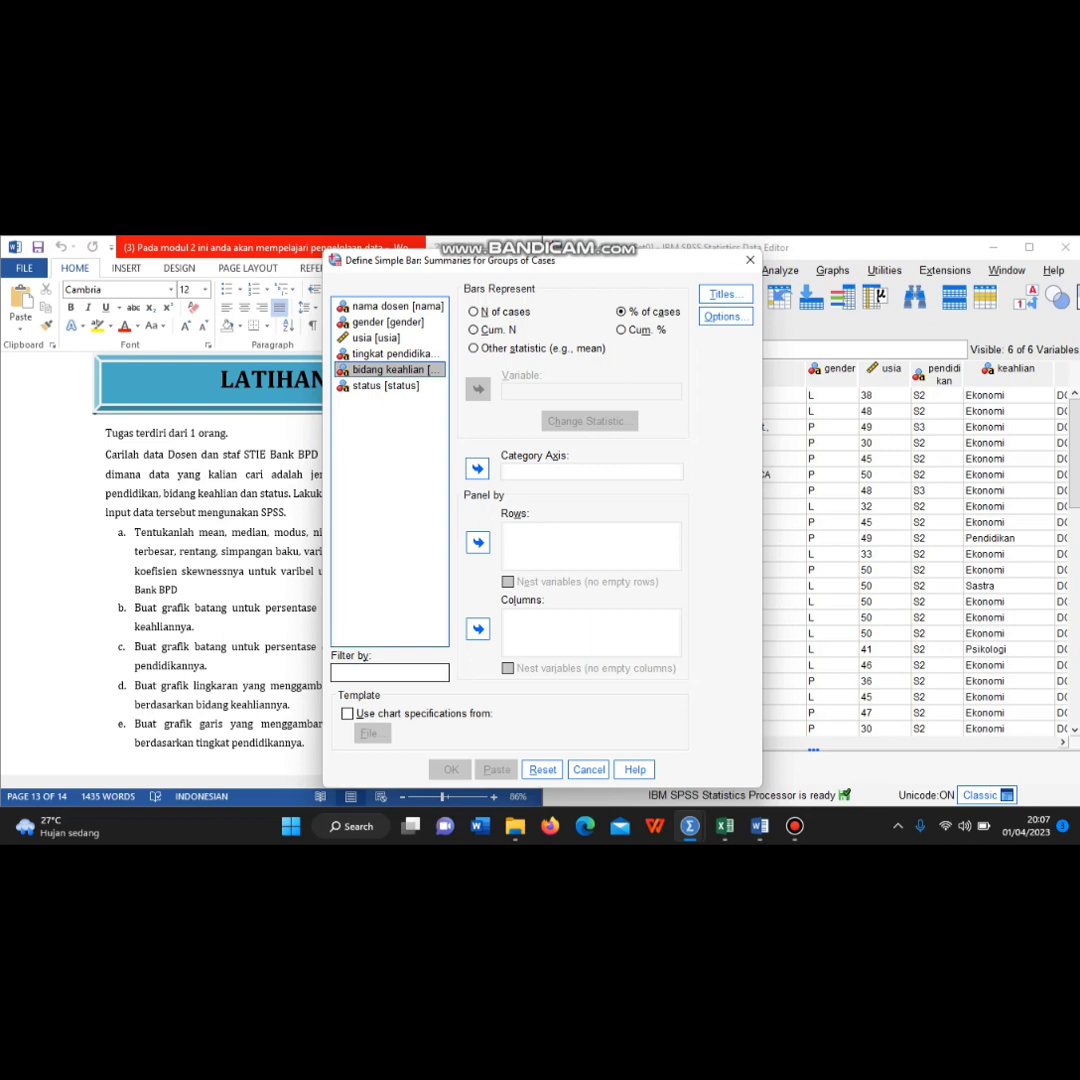
left_click(591, 471)
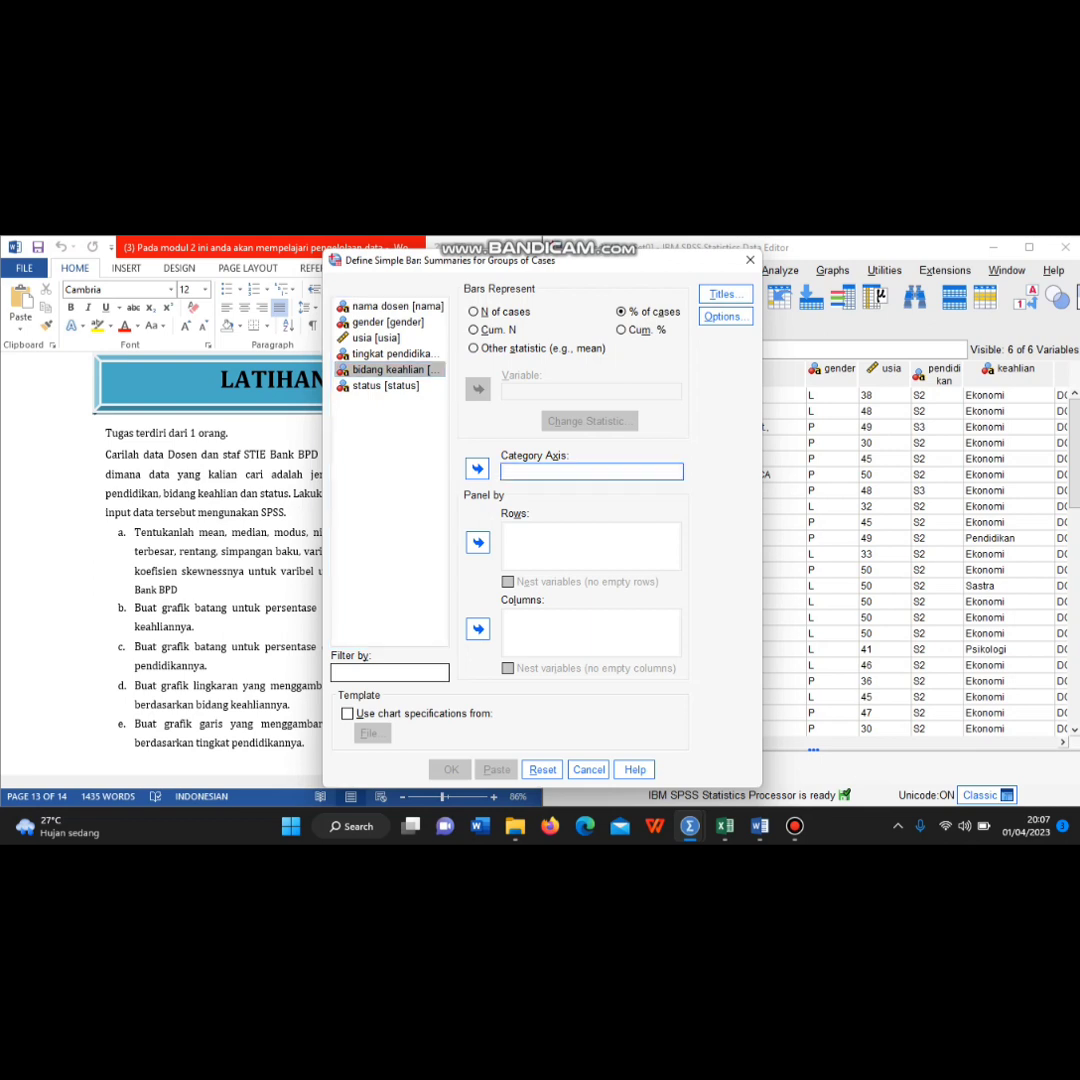
left_click(477, 468)
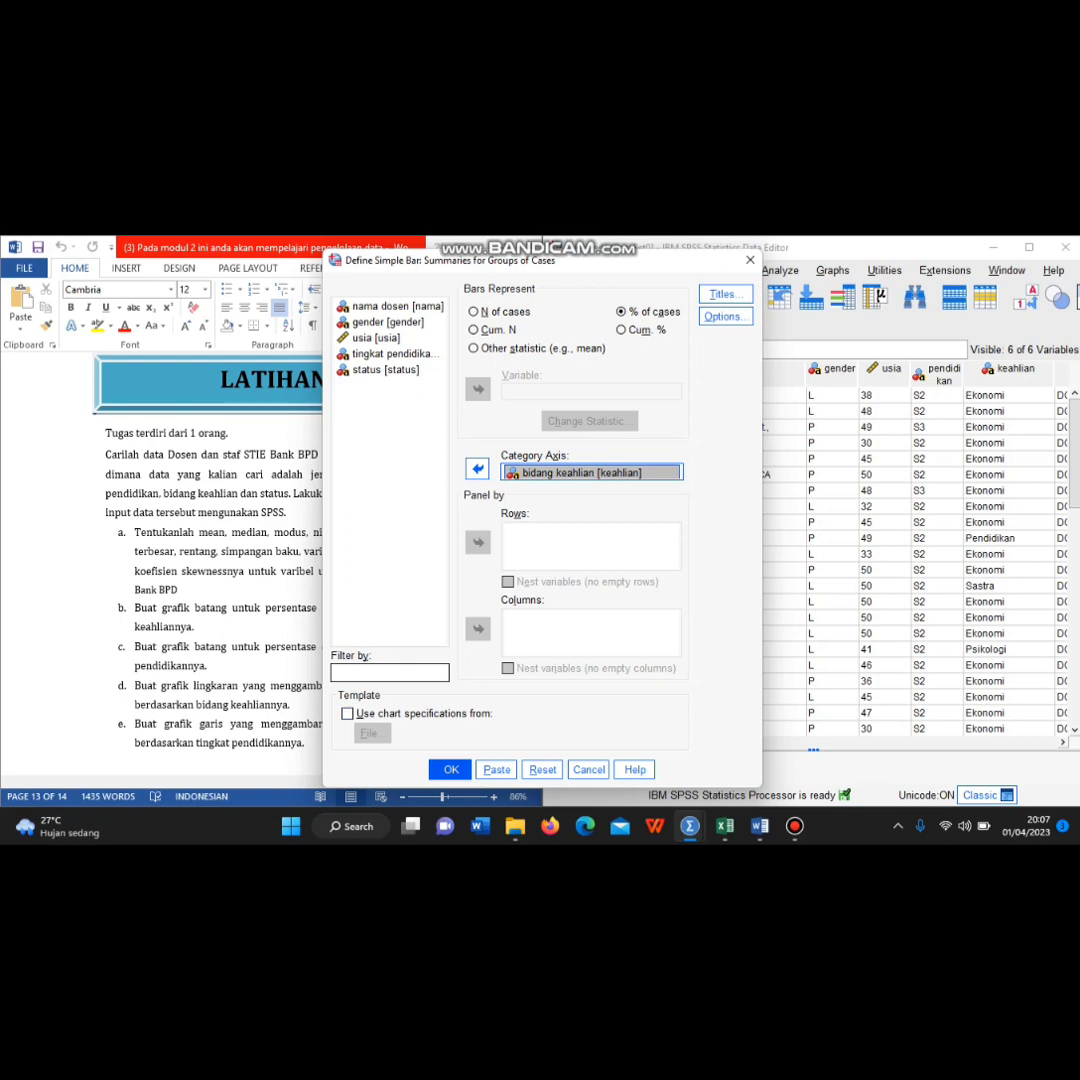
Generate the bidang keahlian percentage bar chart and show it in full in the output
key("Return")
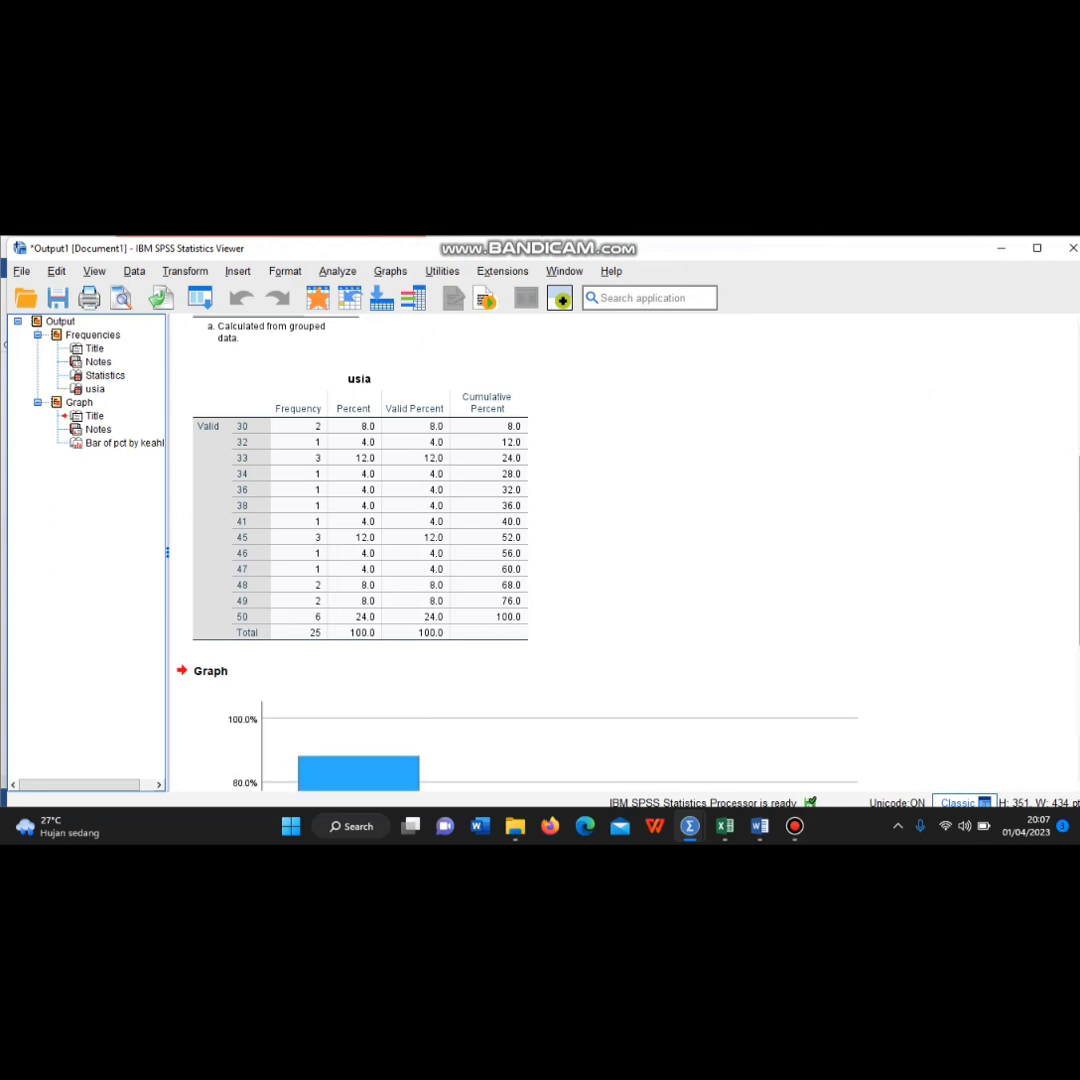
scroll(436, 550, "down", 5)
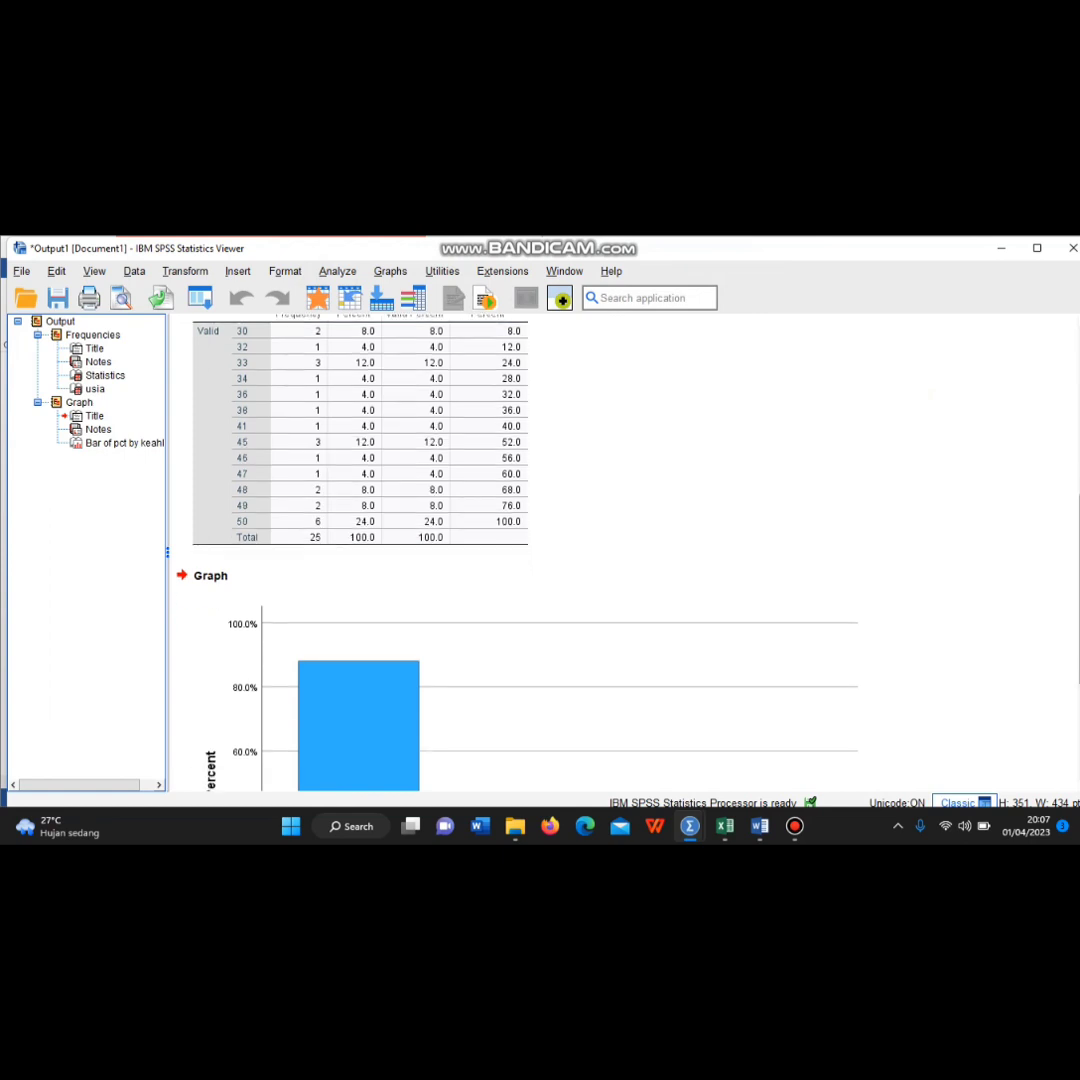
scroll(436, 550, "down", 1)
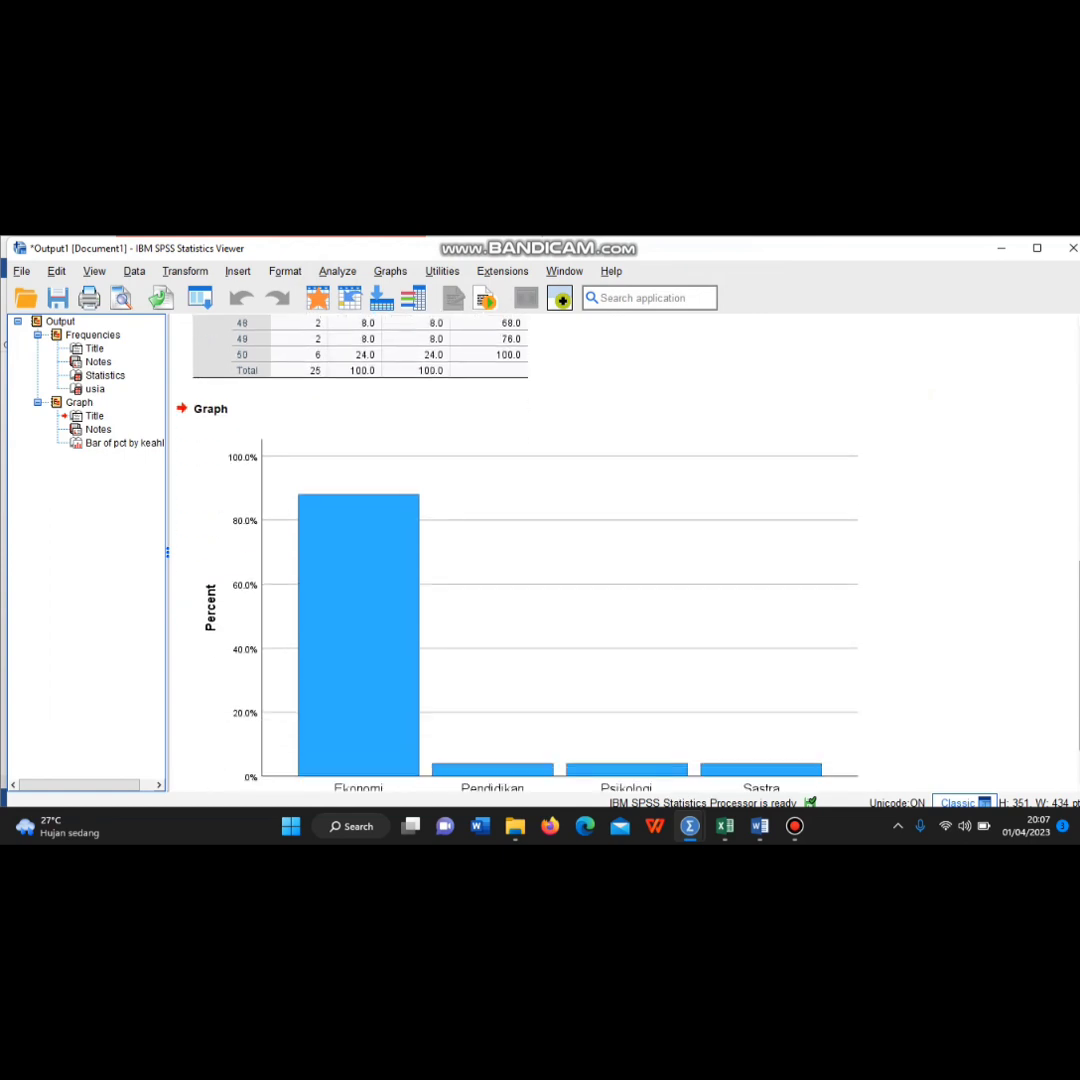
scroll(436, 550, "down", 1)
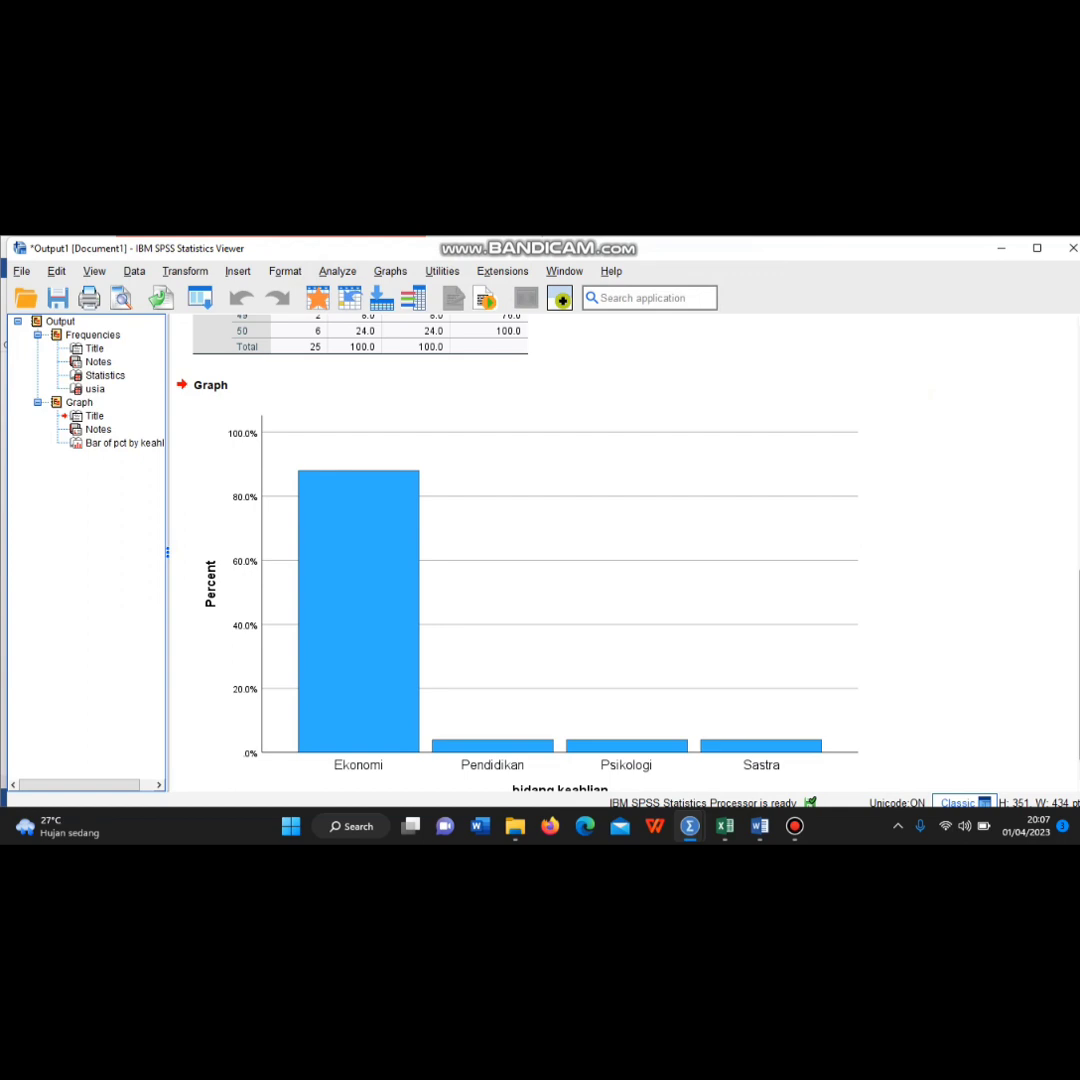
left_click(528, 600)
scroll(620, 550, "down", 1)
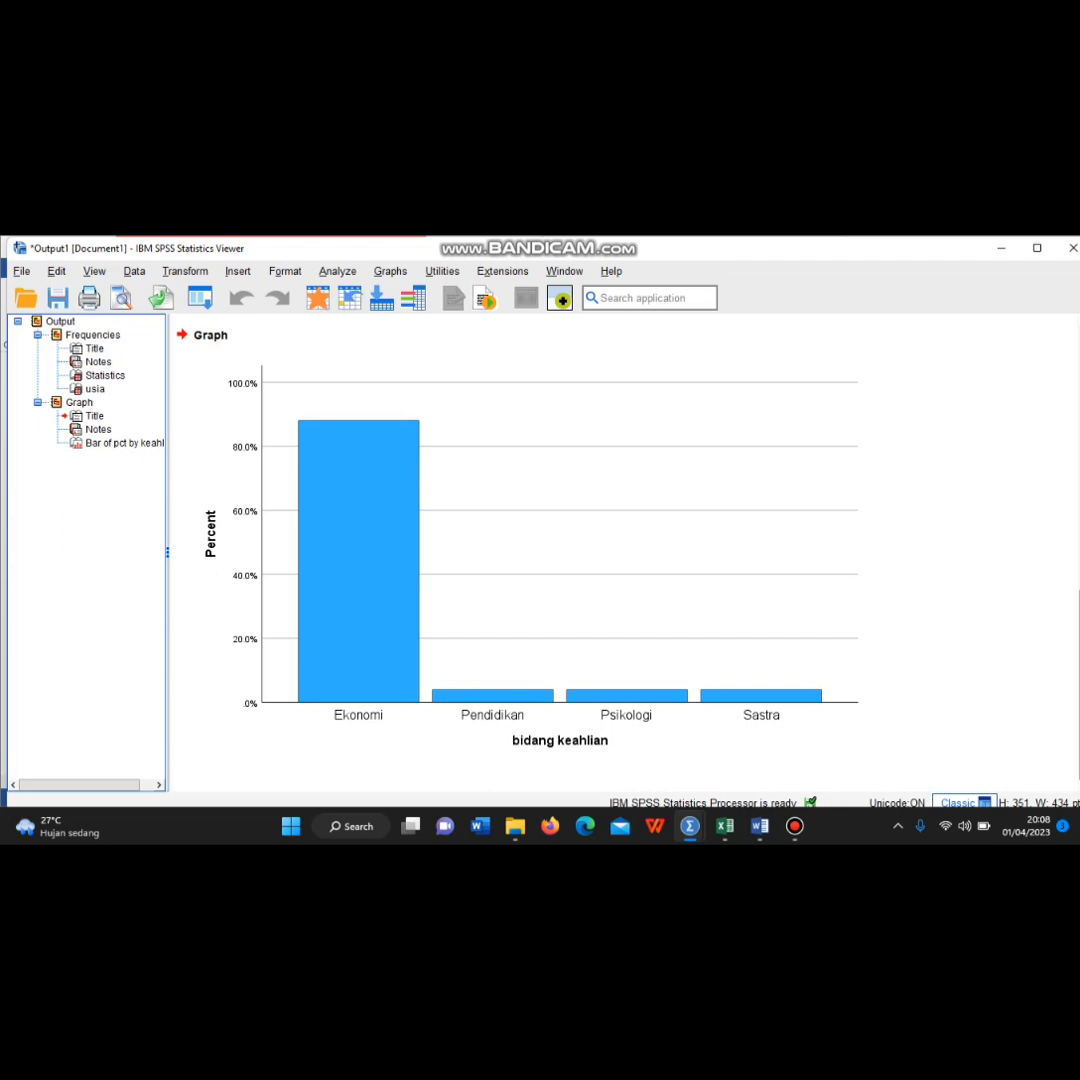
Return to the side-by-side Word exercise and SPSS Data Editor and start another simple bar chart of summaries for groups of cases
mouse_move(760, 826)
left_click(805, 745)
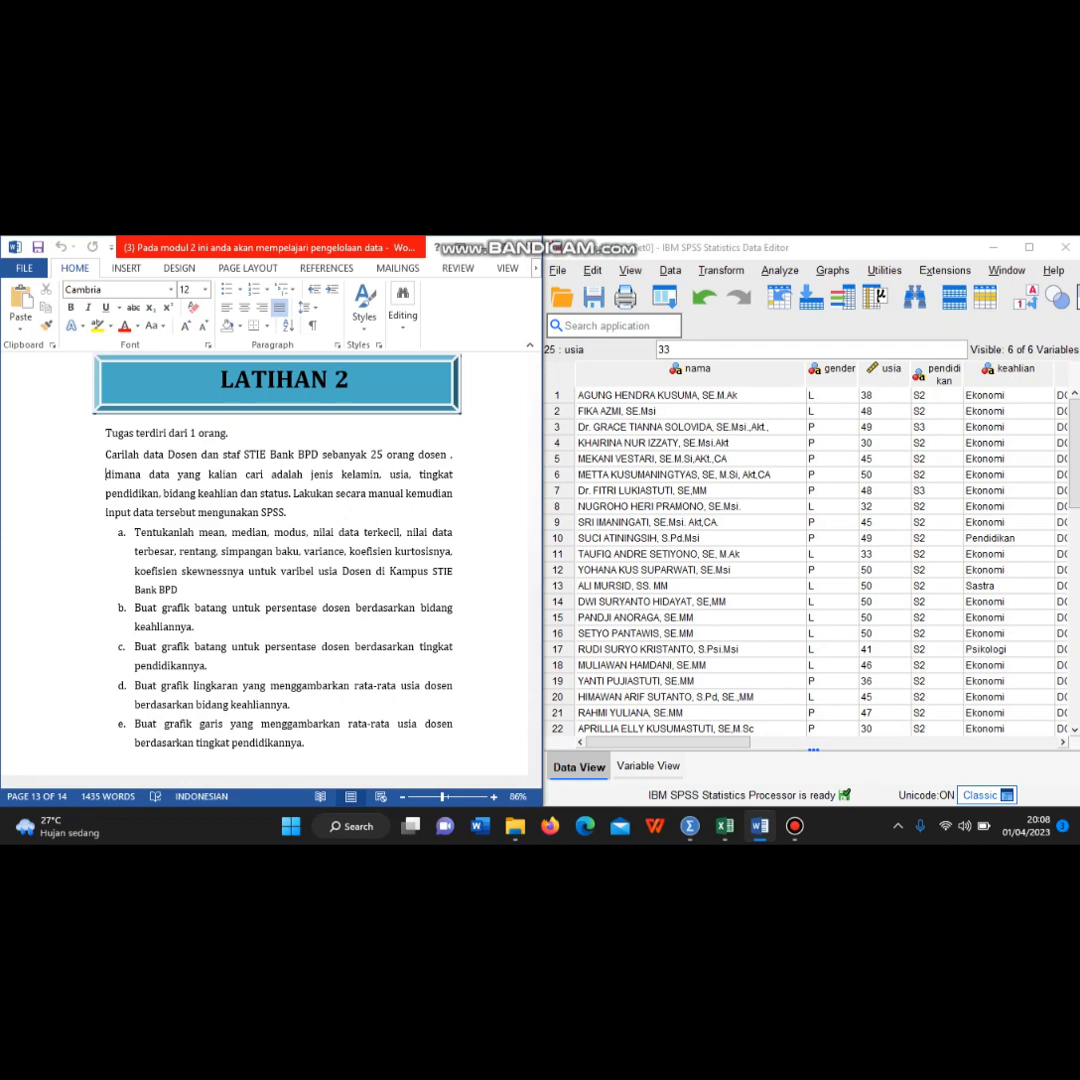
key("alt+g")
key("Down")
key("Down")
key("Down")
key("Down")
key("Down")
key("Down")
key("Down")
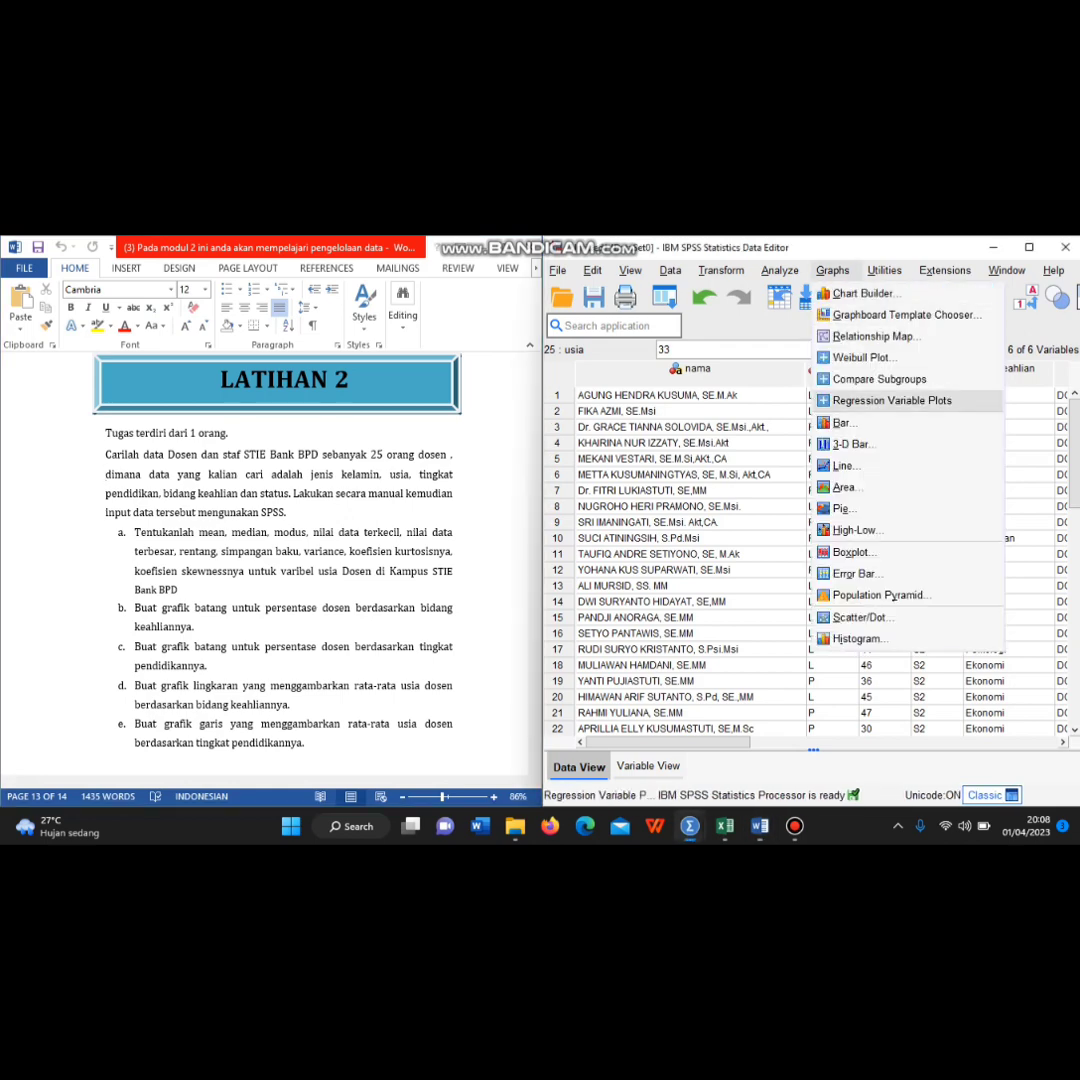
key("Escape")
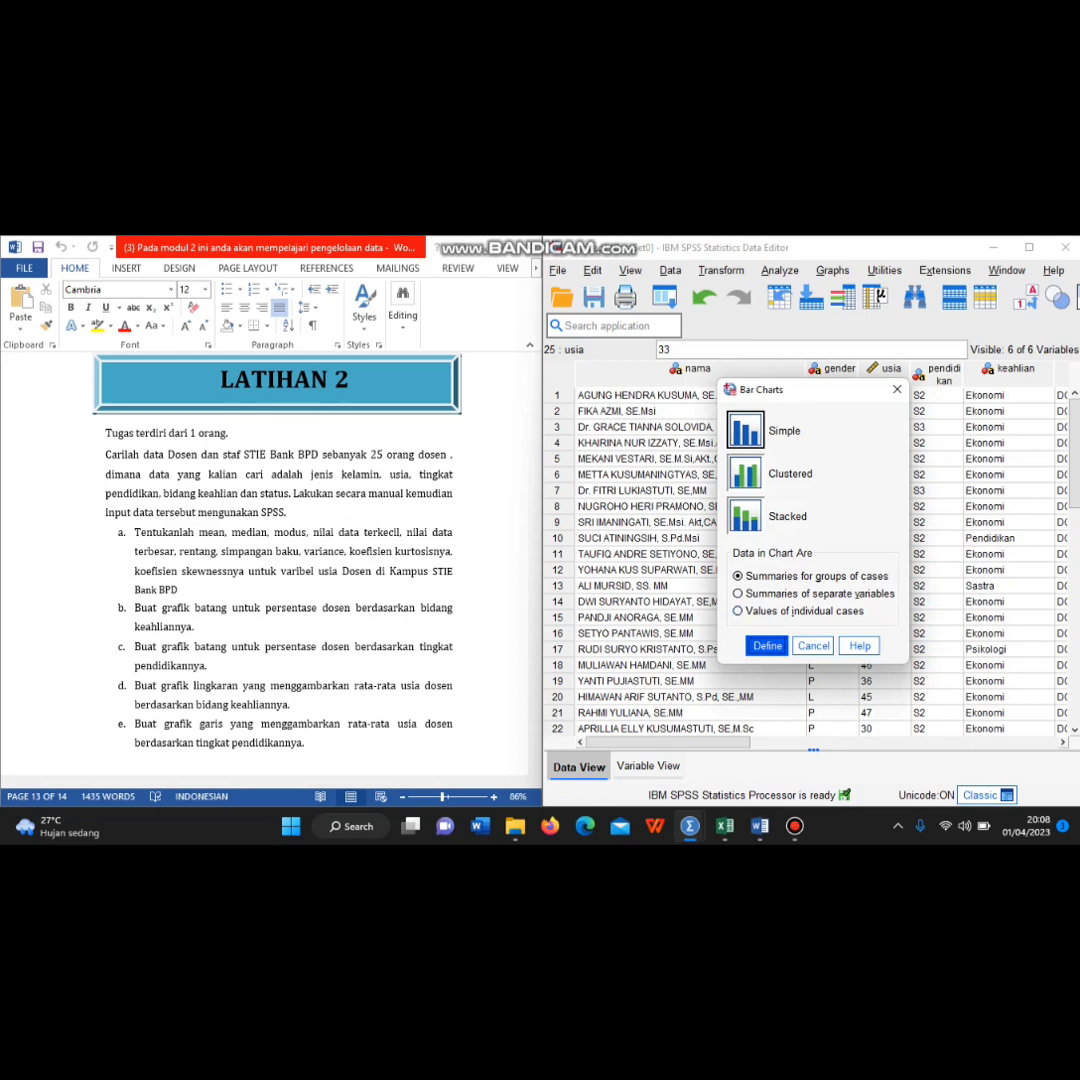
key("Return")
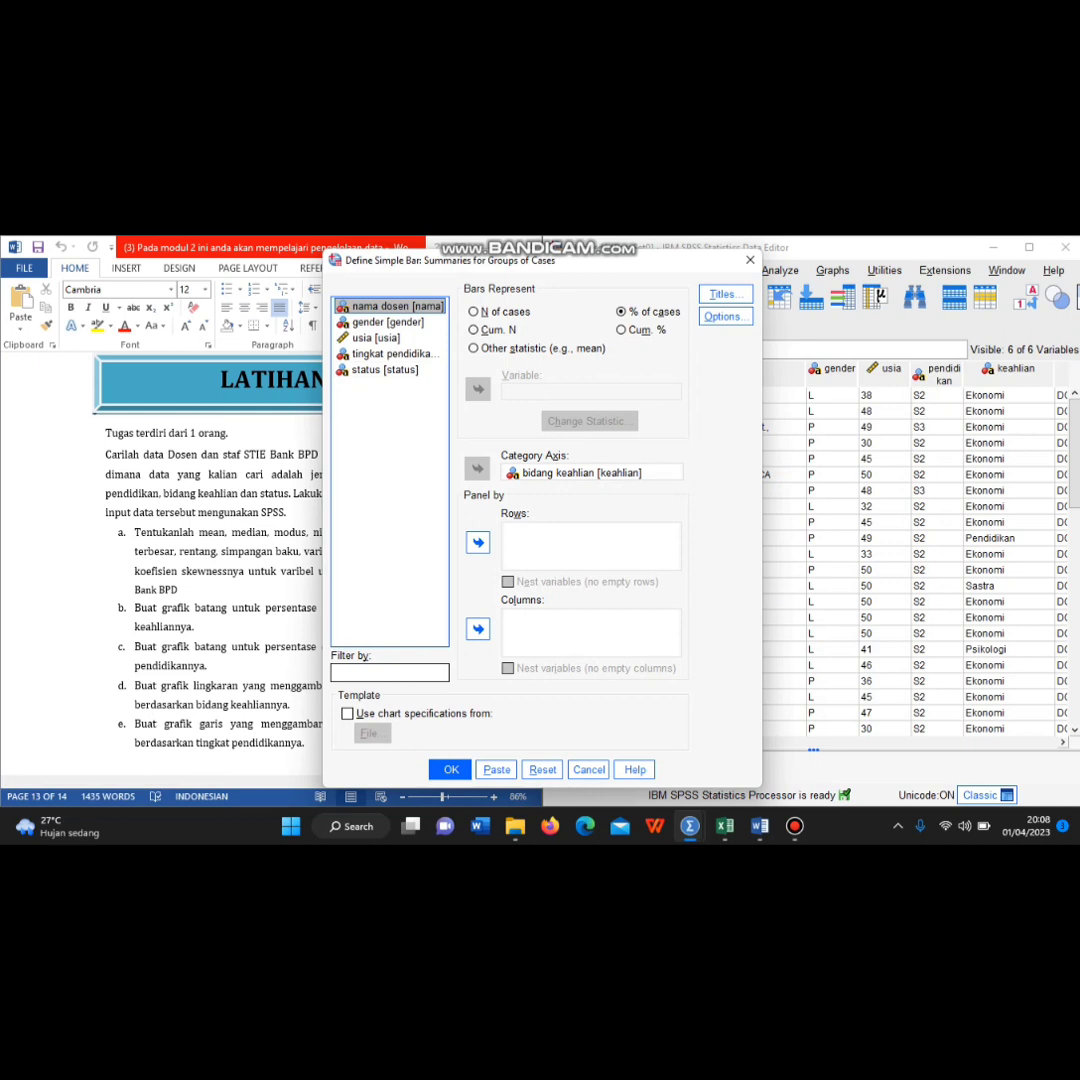
Reset the simple bar definition and put tingkat pendidikan on the category axis, with bars representing N of cases
left_click(385, 370)
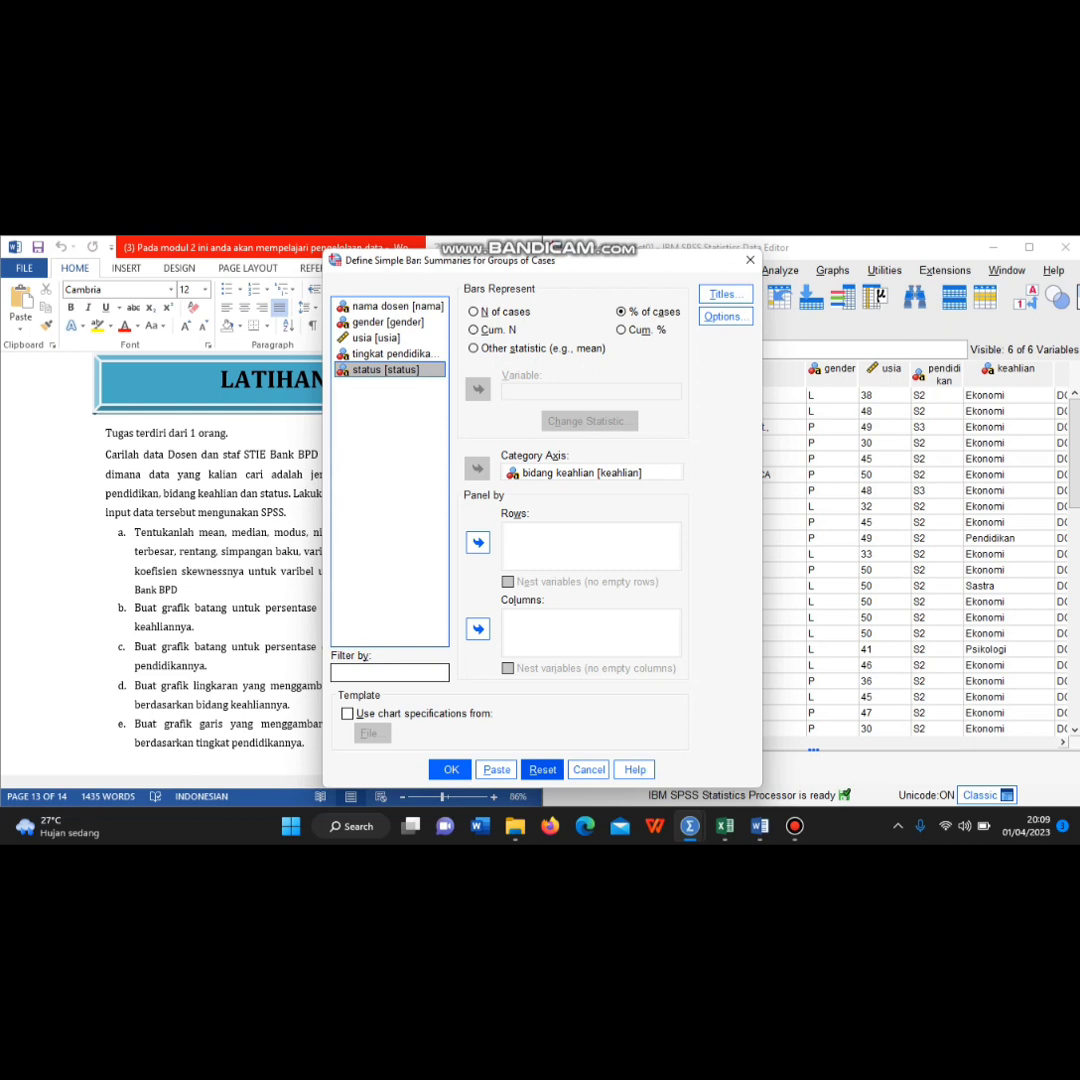
left_click(542, 769)
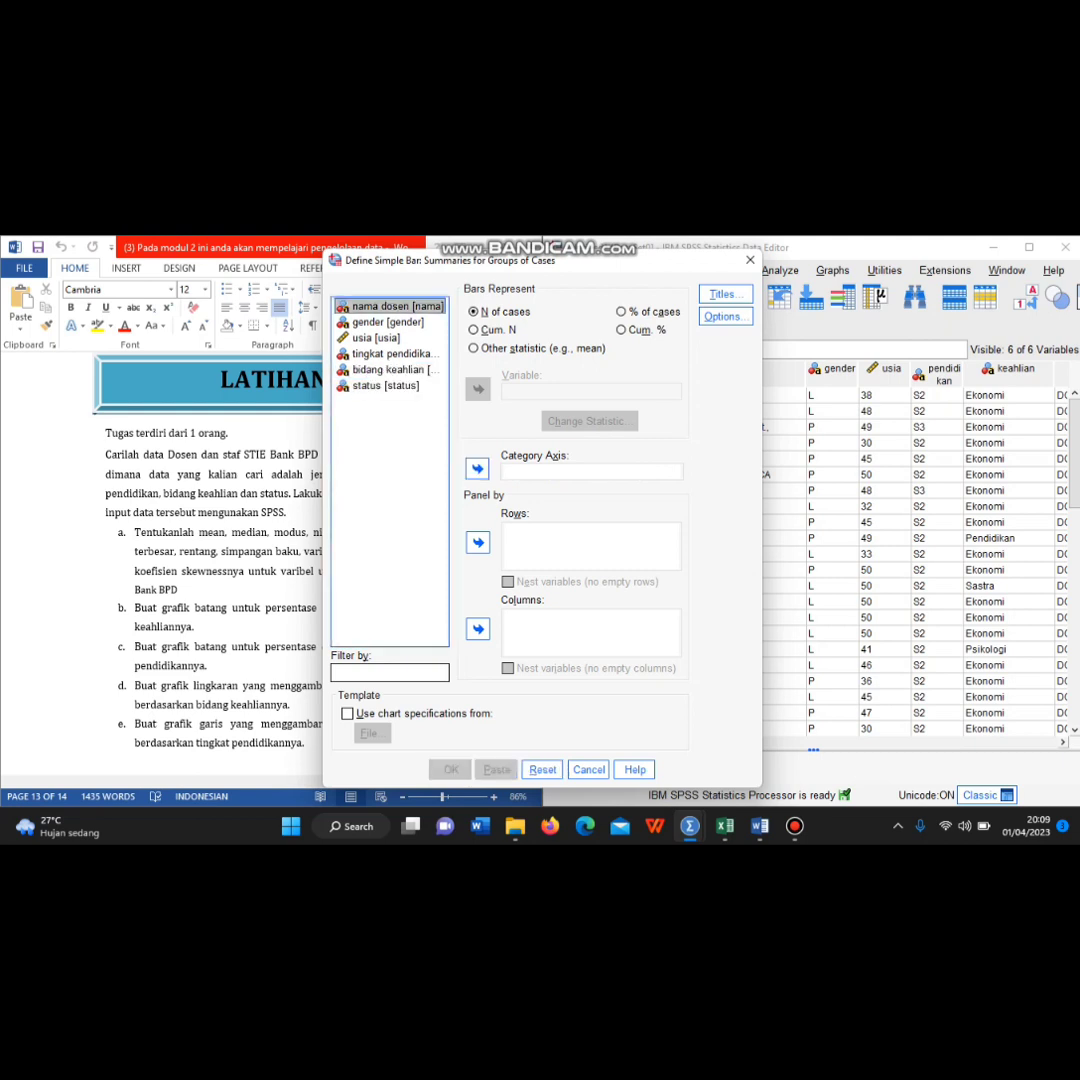
left_click(386, 386)
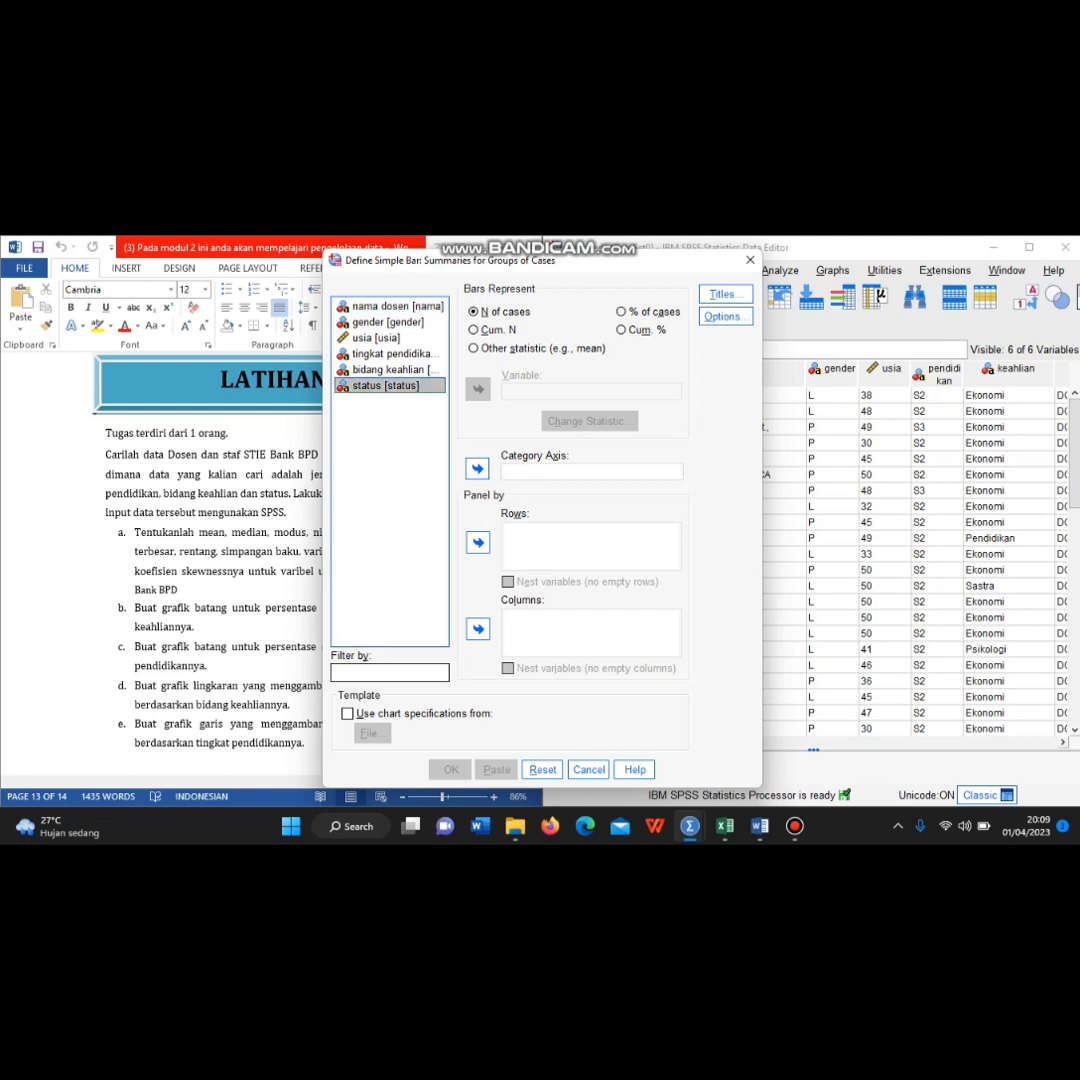
left_click(390, 354)
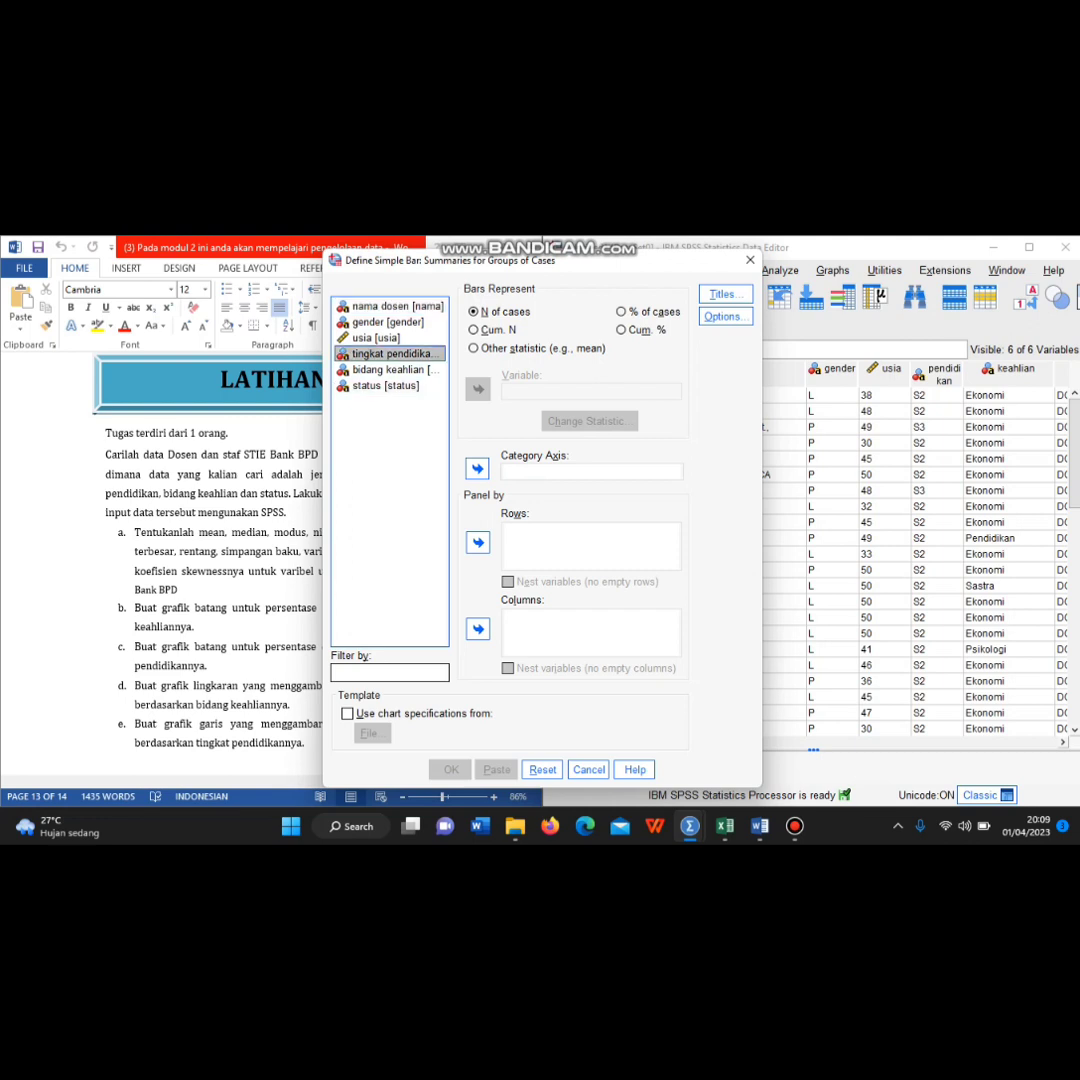
left_click(477, 468)
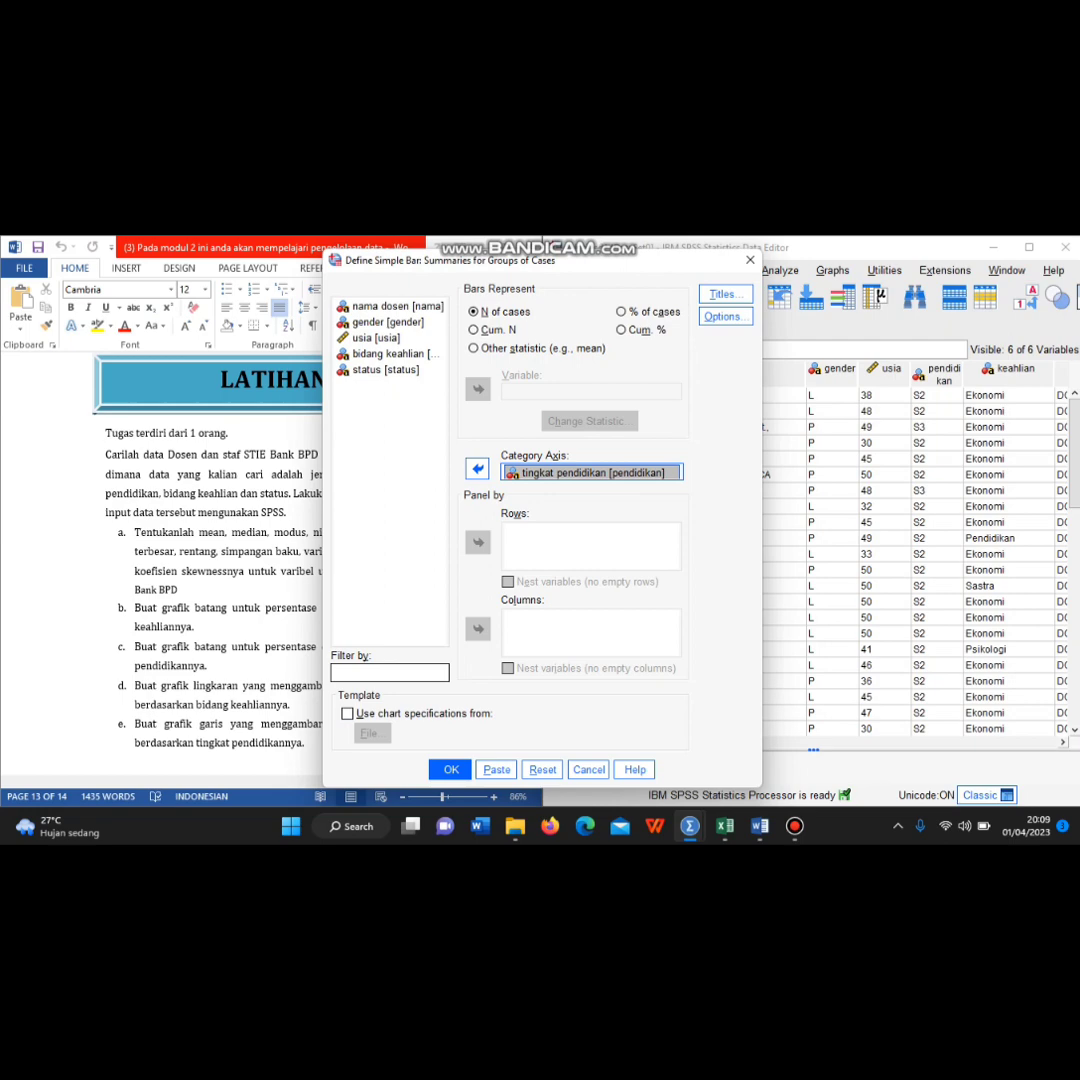
Generate the tingkat pendidikan bar chart and select it in the output
left_click(450, 770)
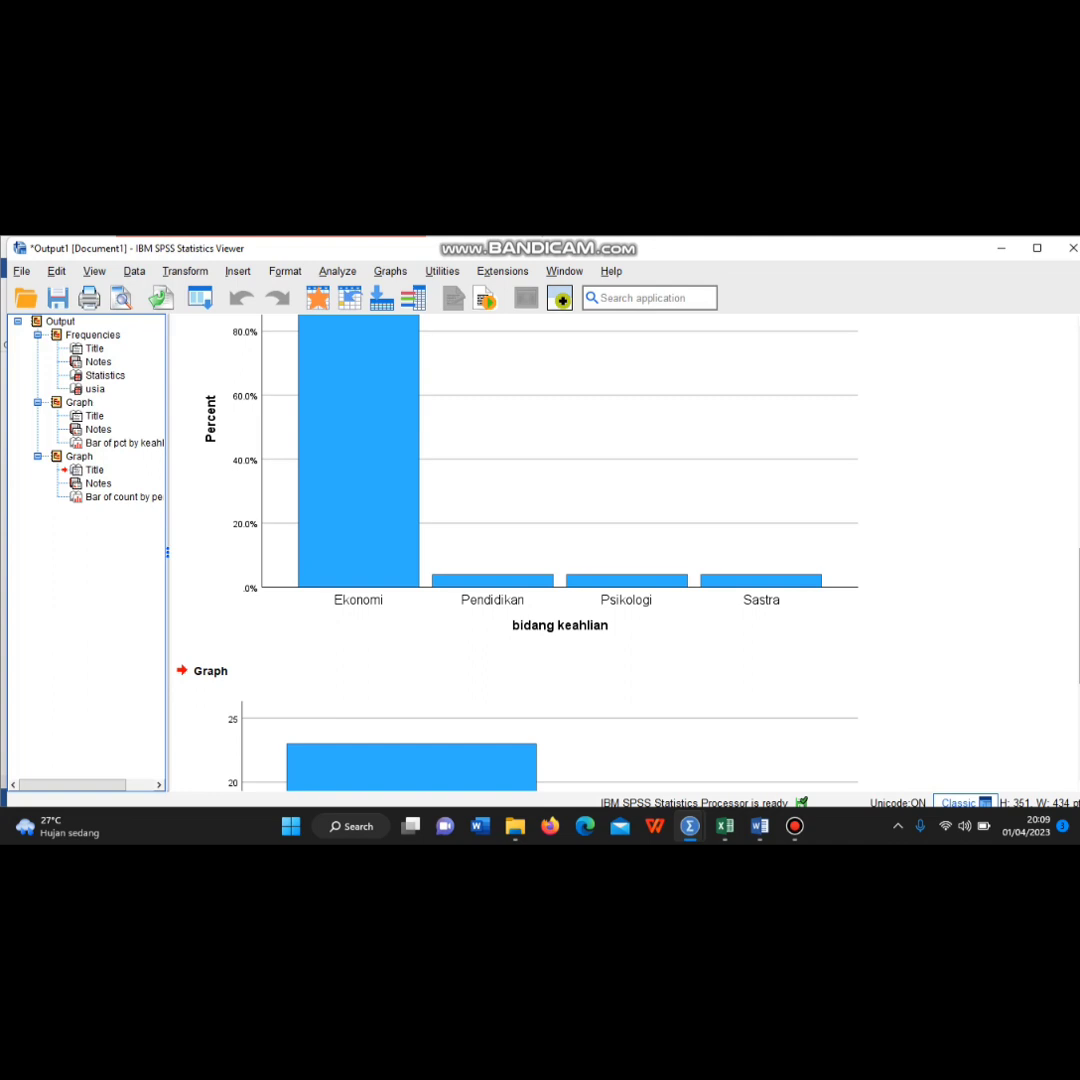
scroll(620, 550, "down", 5)
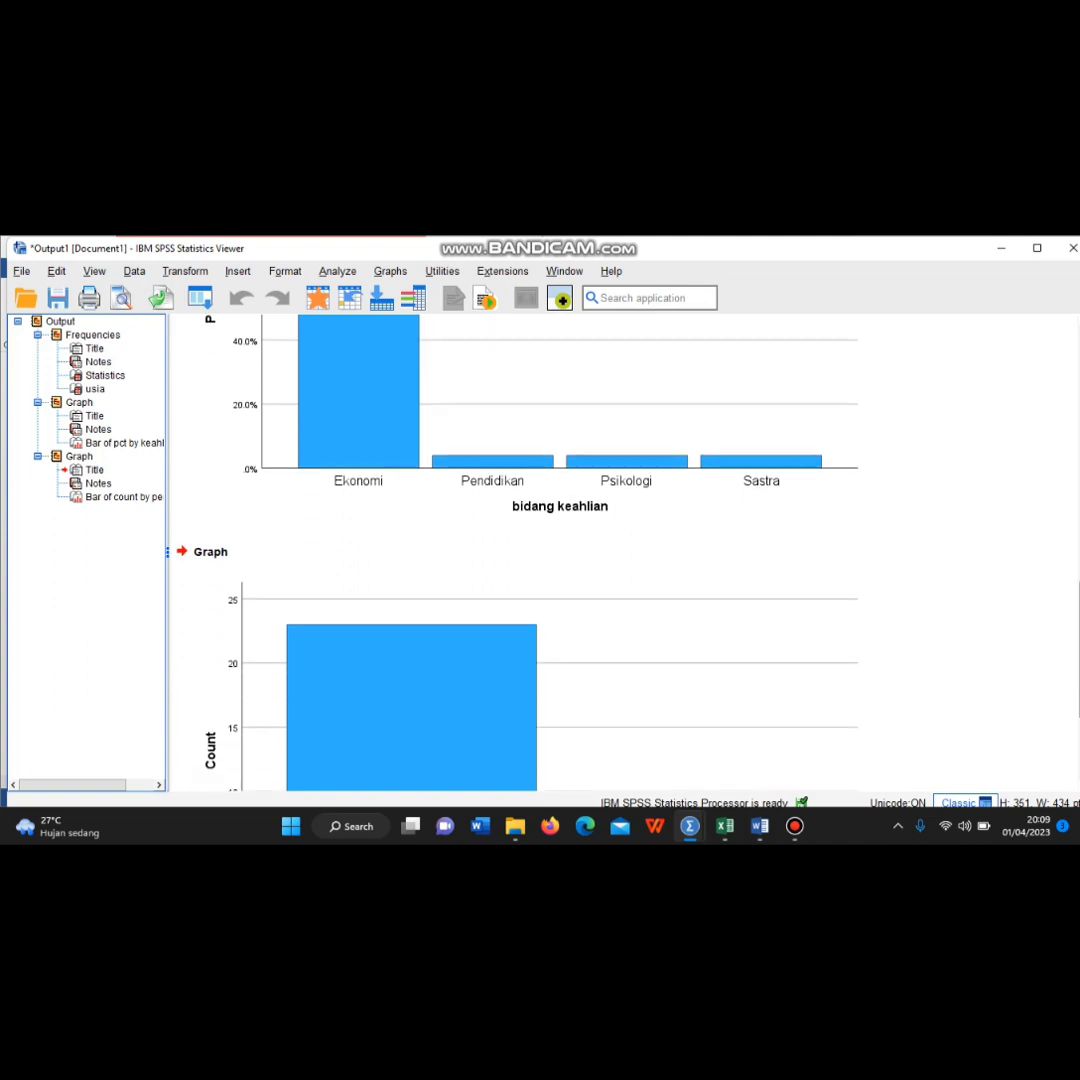
scroll(620, 550, "down", 5)
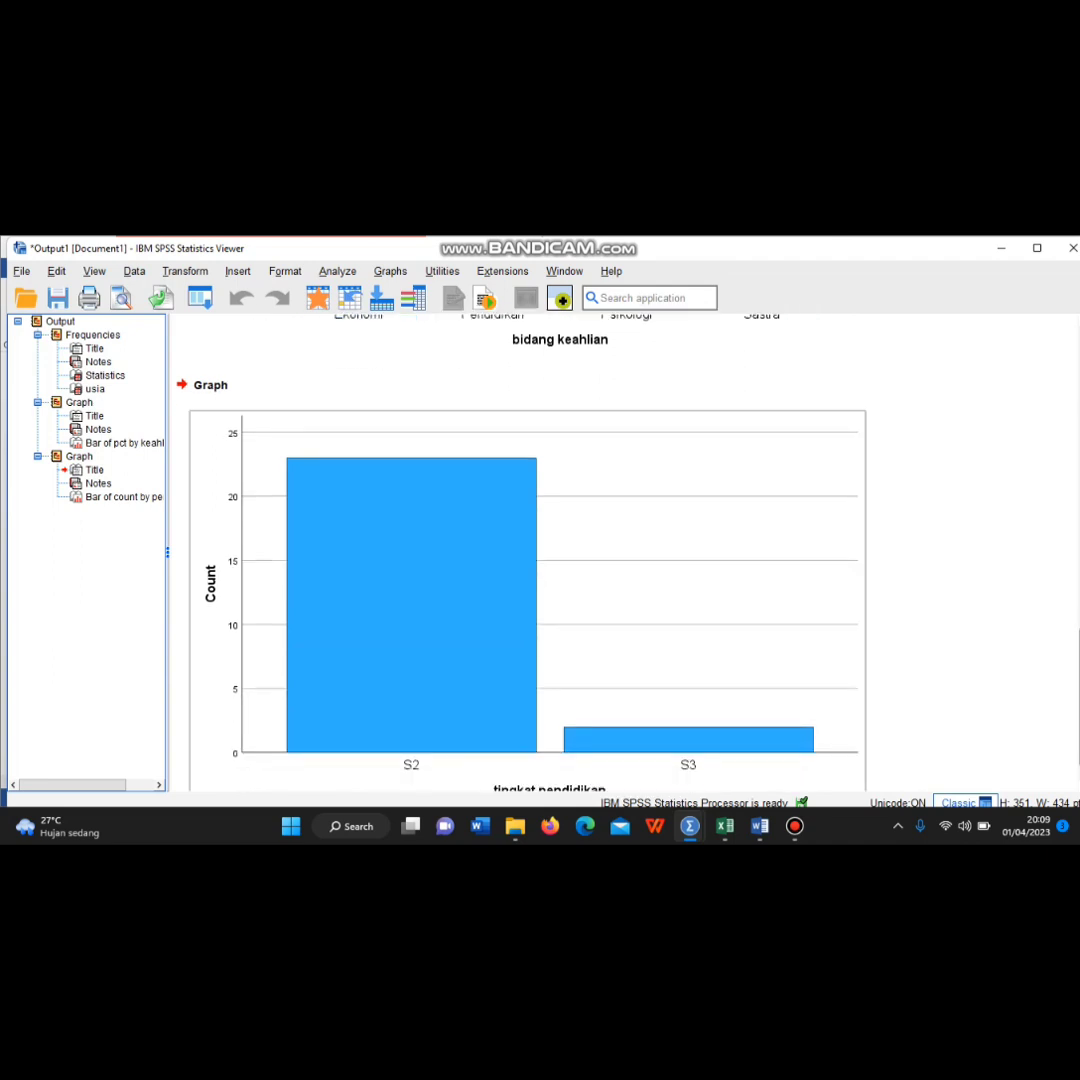
left_click(120, 496)
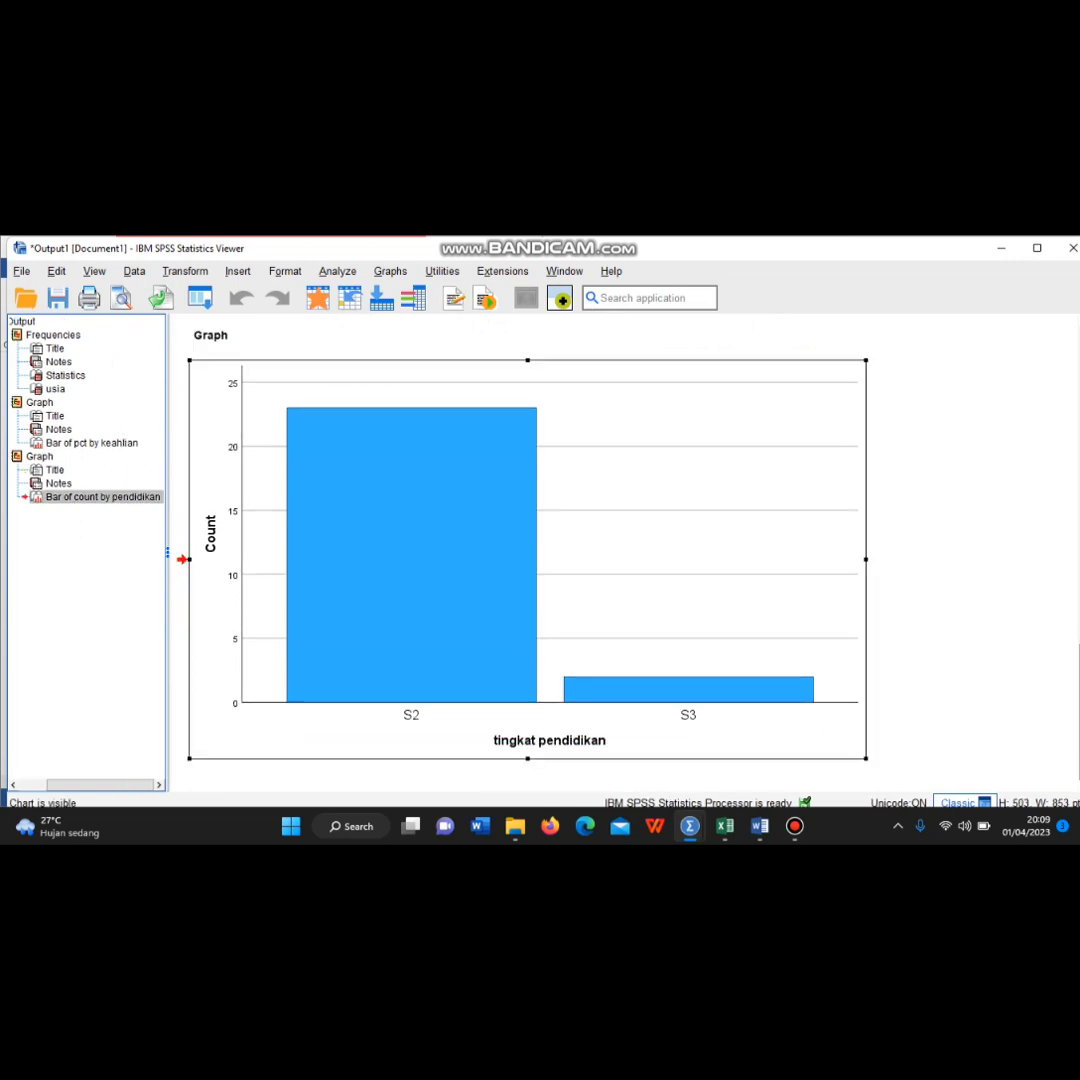
left_click(480, 556)
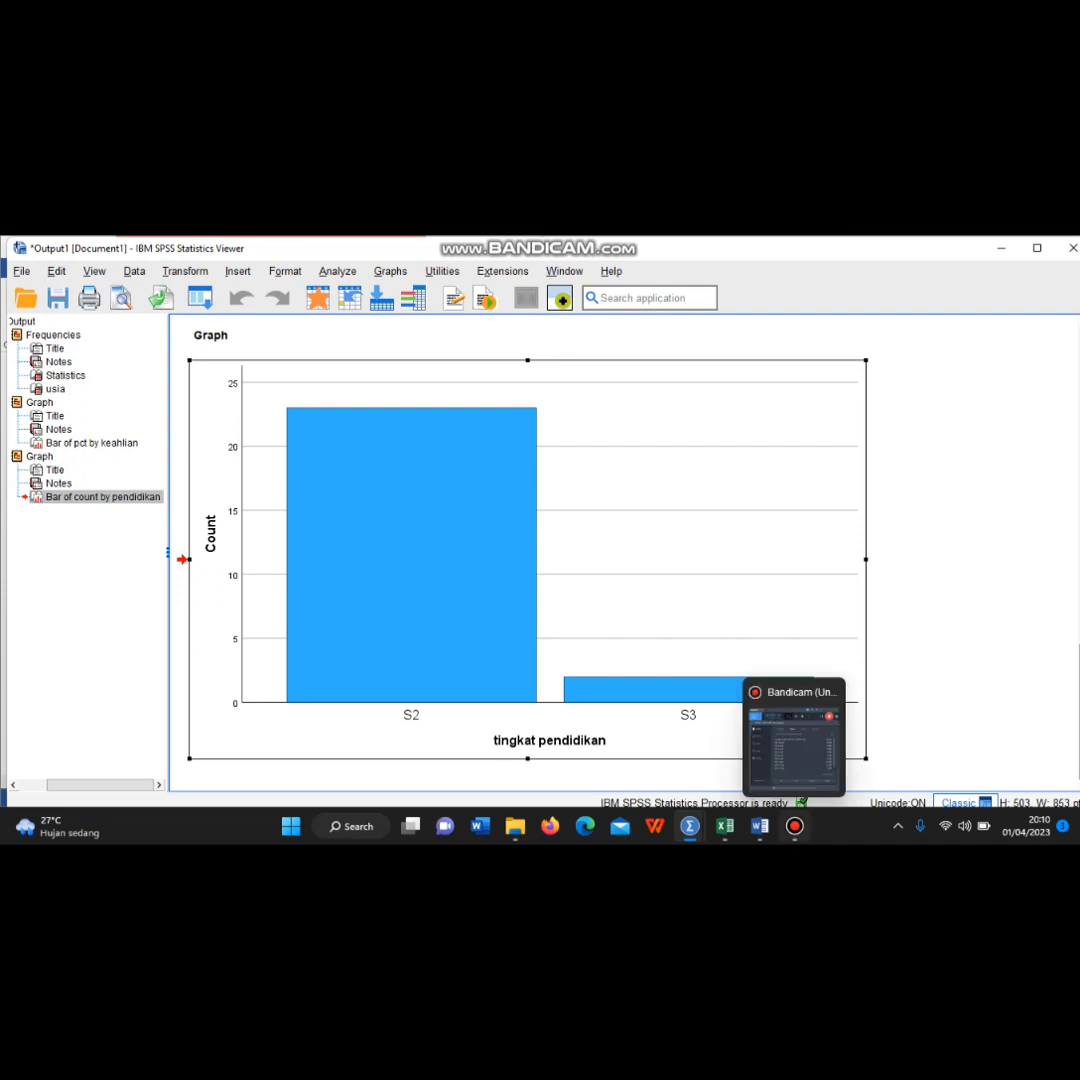
Switch back to the Word exercise document shown beside the SPSS Data Editor
left_click(794, 826)
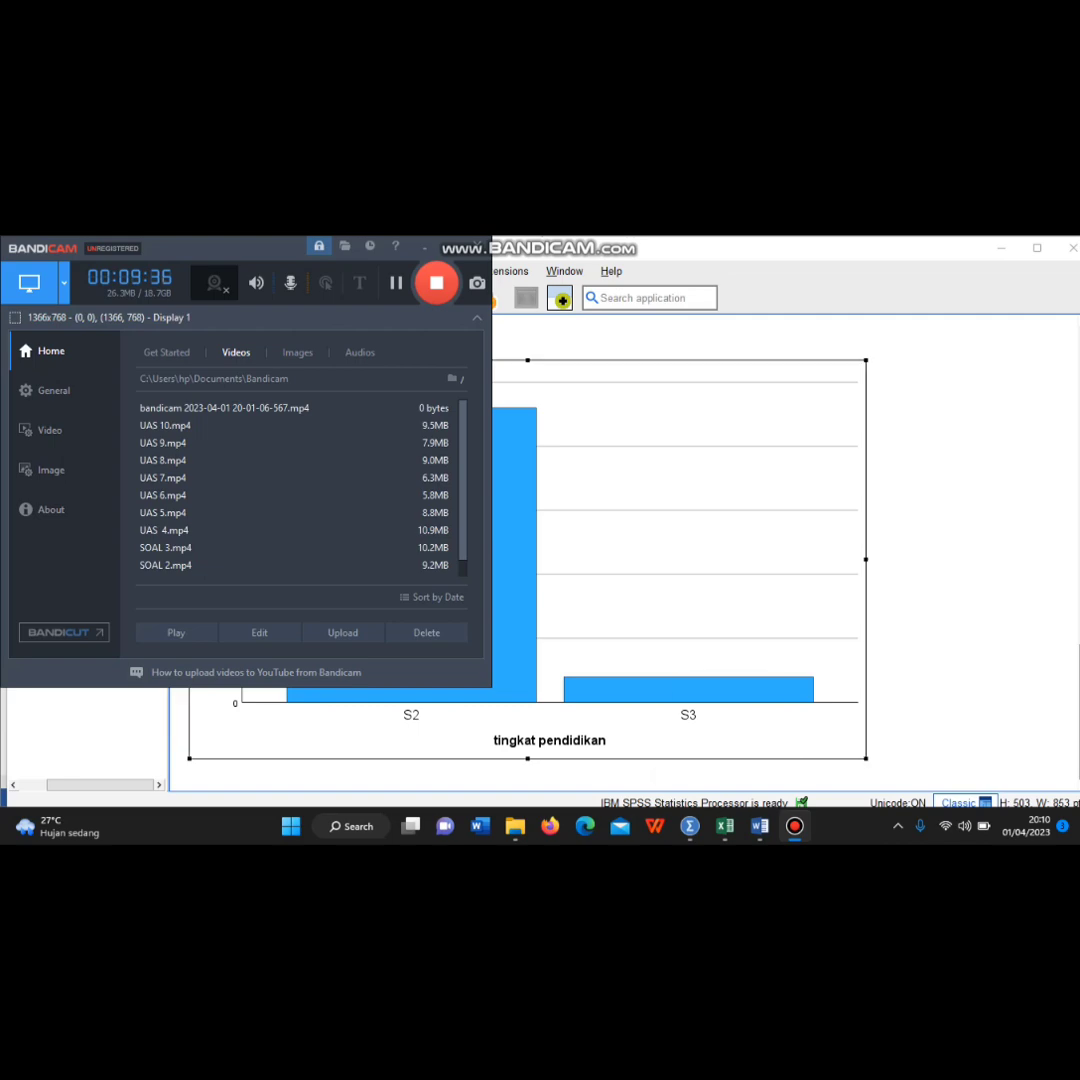
mouse_move(760, 826)
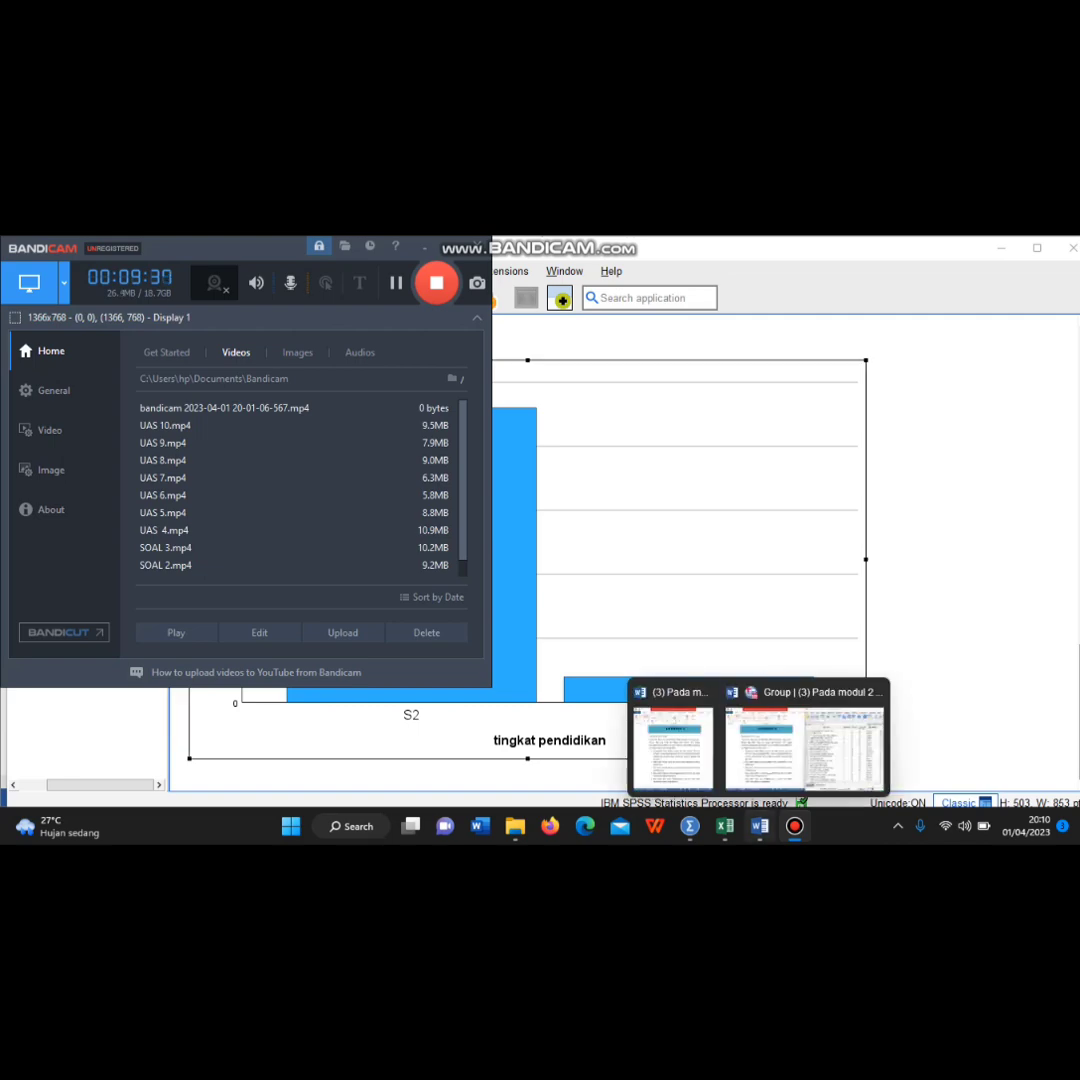
left_click(672, 750)
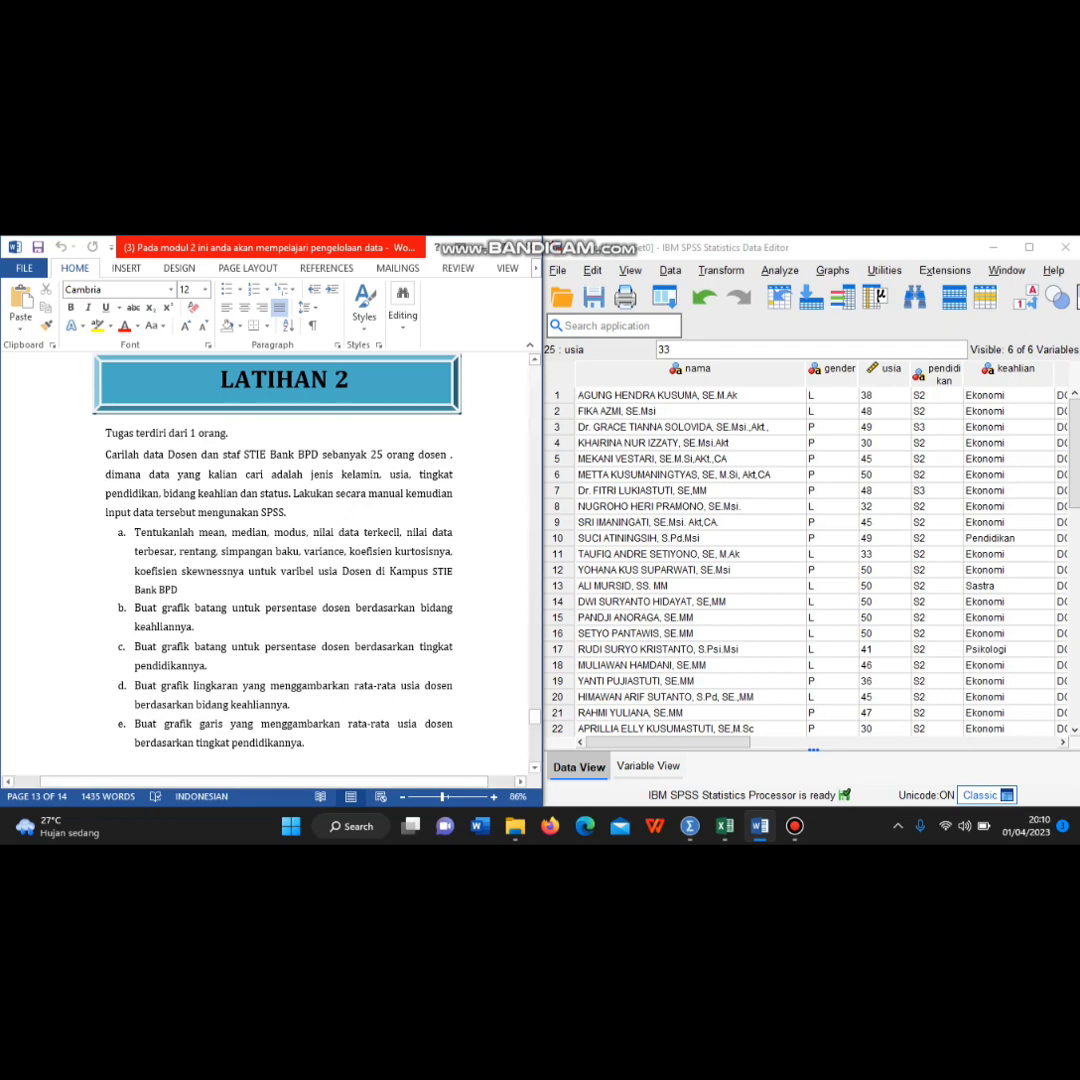
left_click(795, 826)
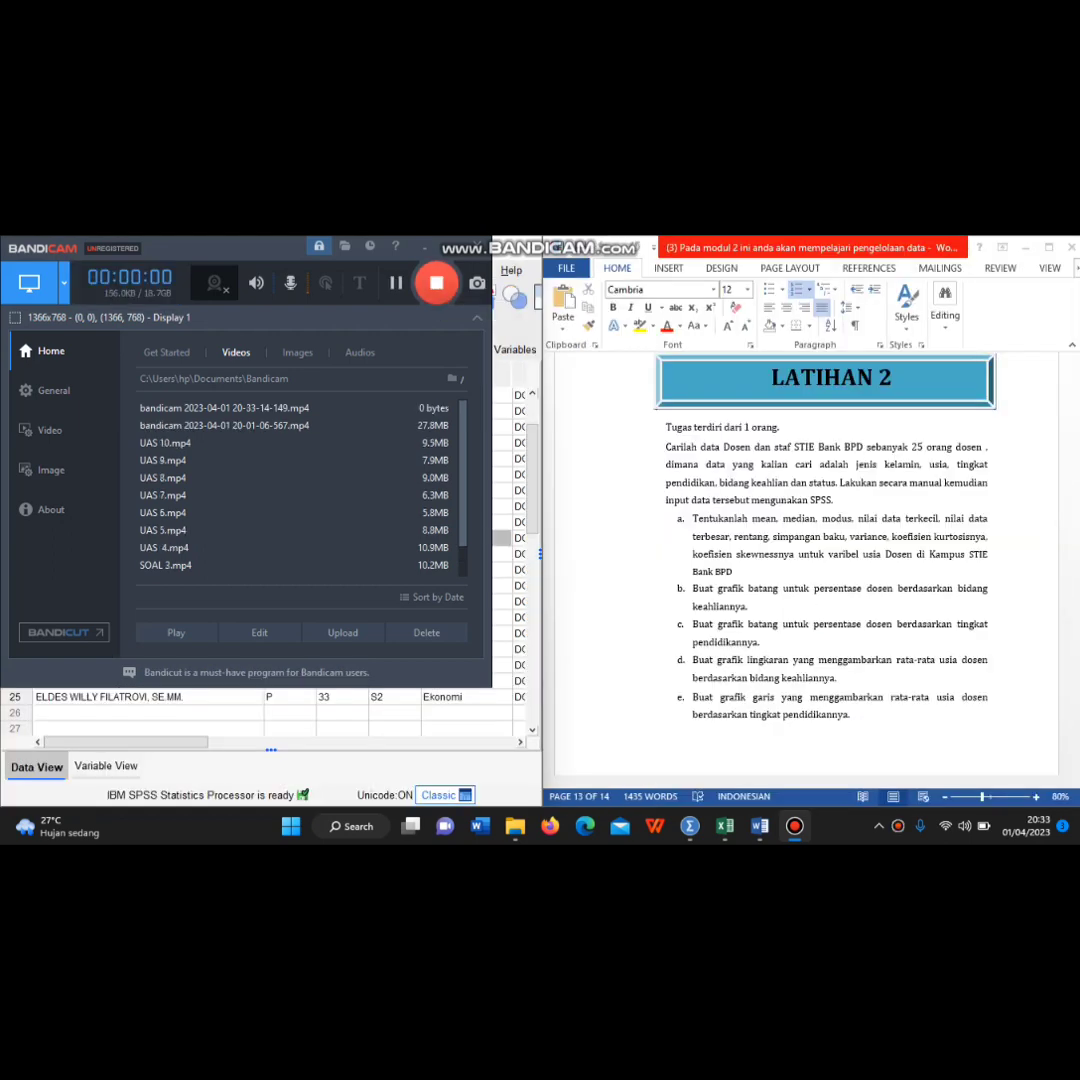
left_click(825, 380)
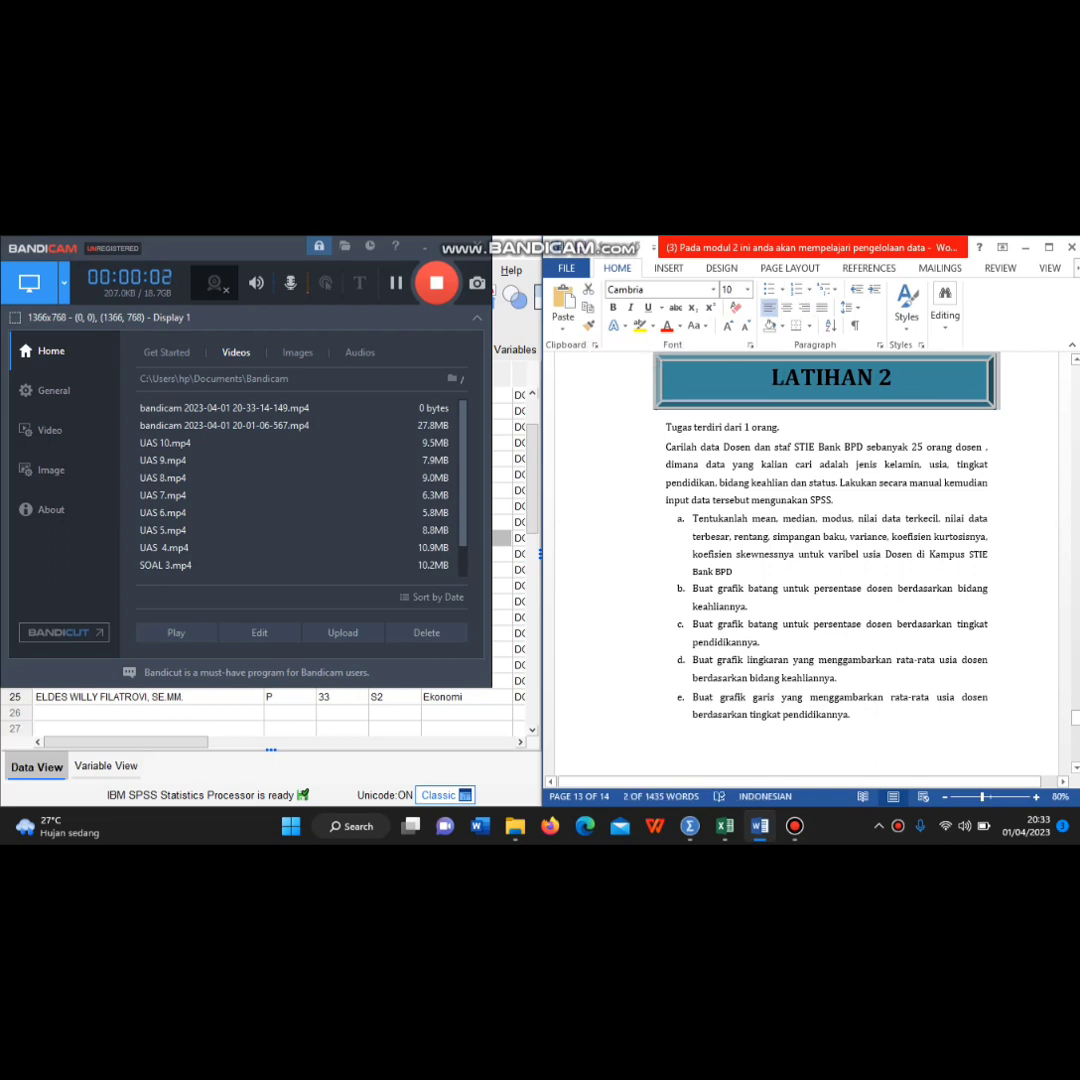
Generate a pie chart of summaries for groups of cases, with slices representing the sum of usia defined by bidang keahlian
left_click(690, 826)
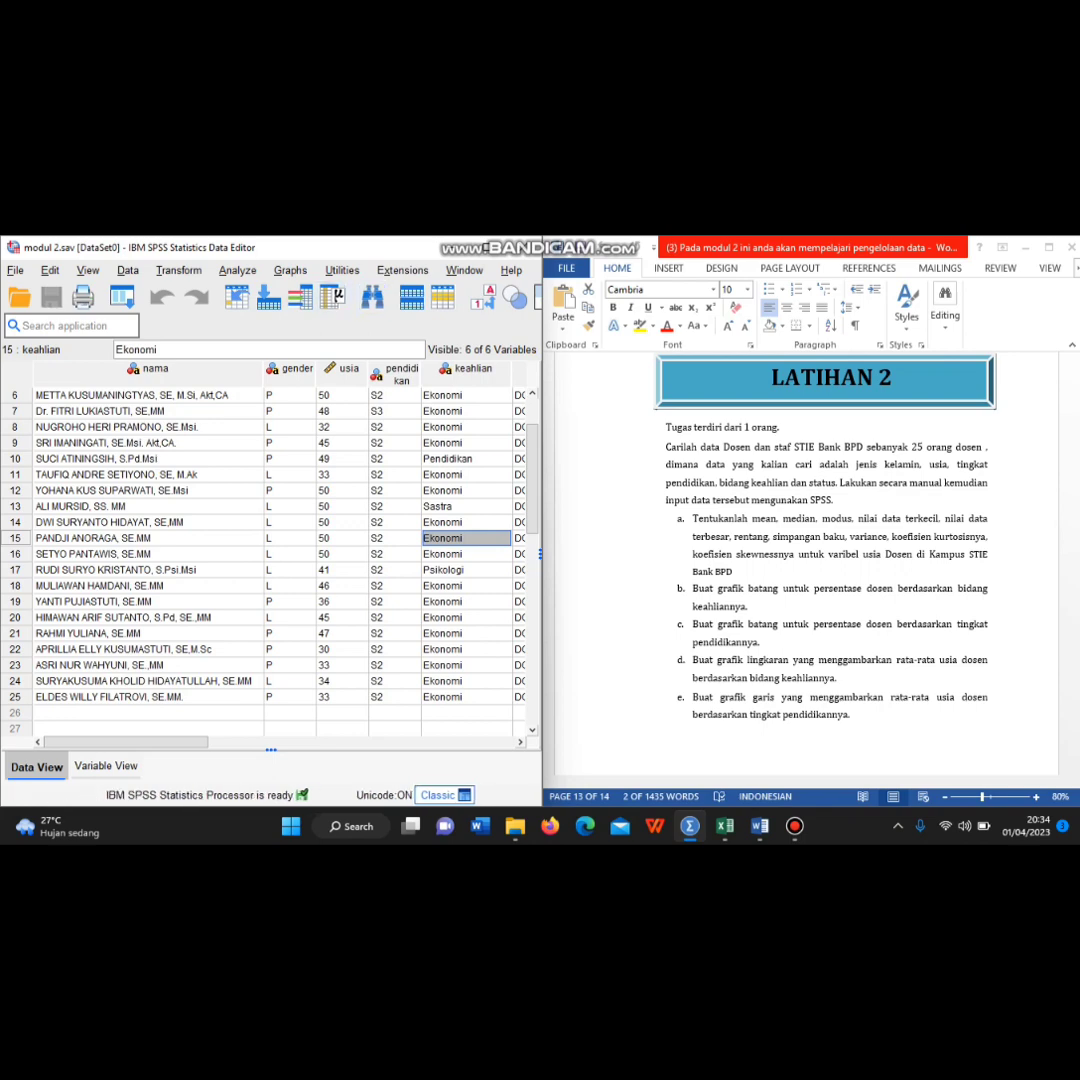
left_click(290, 270)
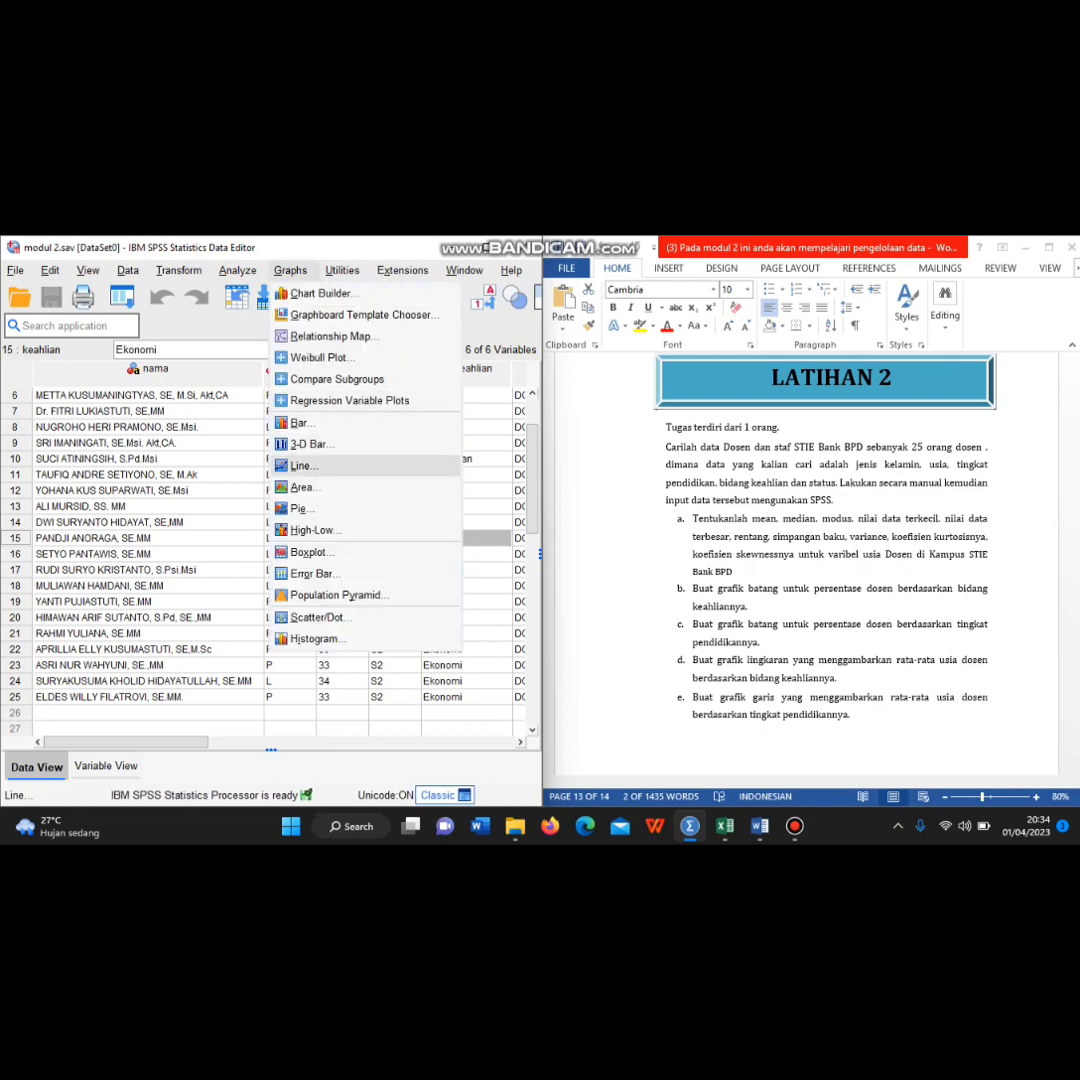
left_click(301, 508)
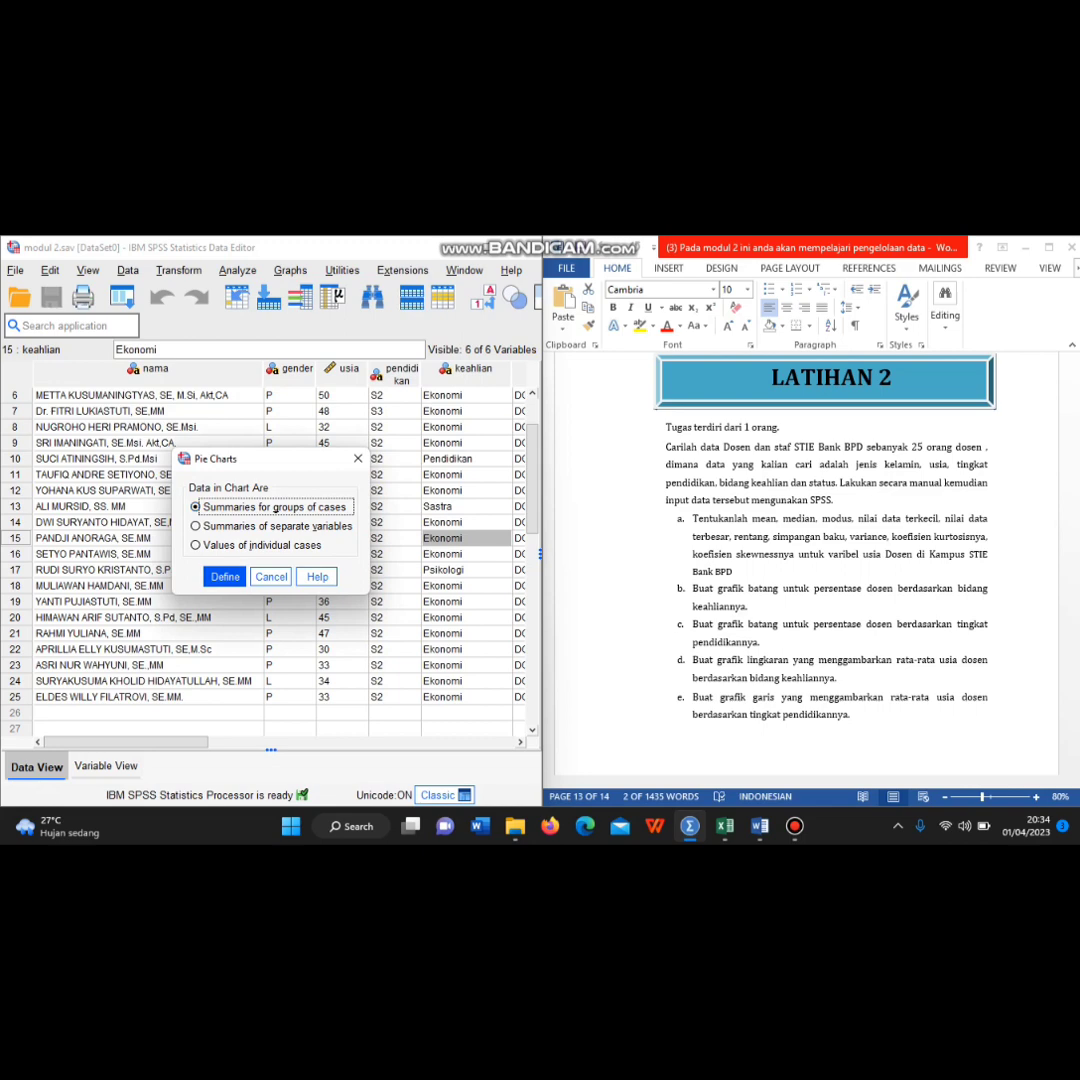
key("Return")
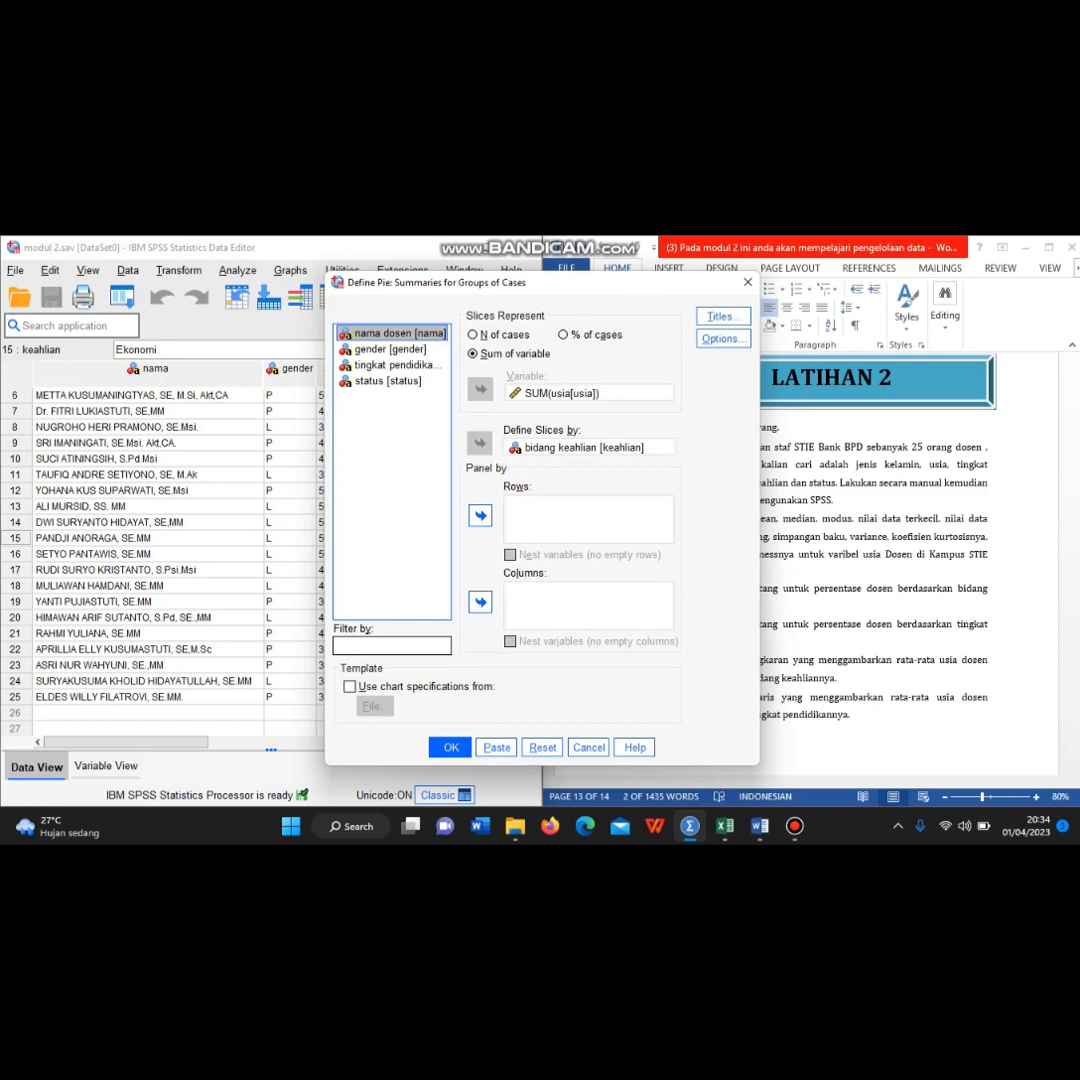
key("Return")
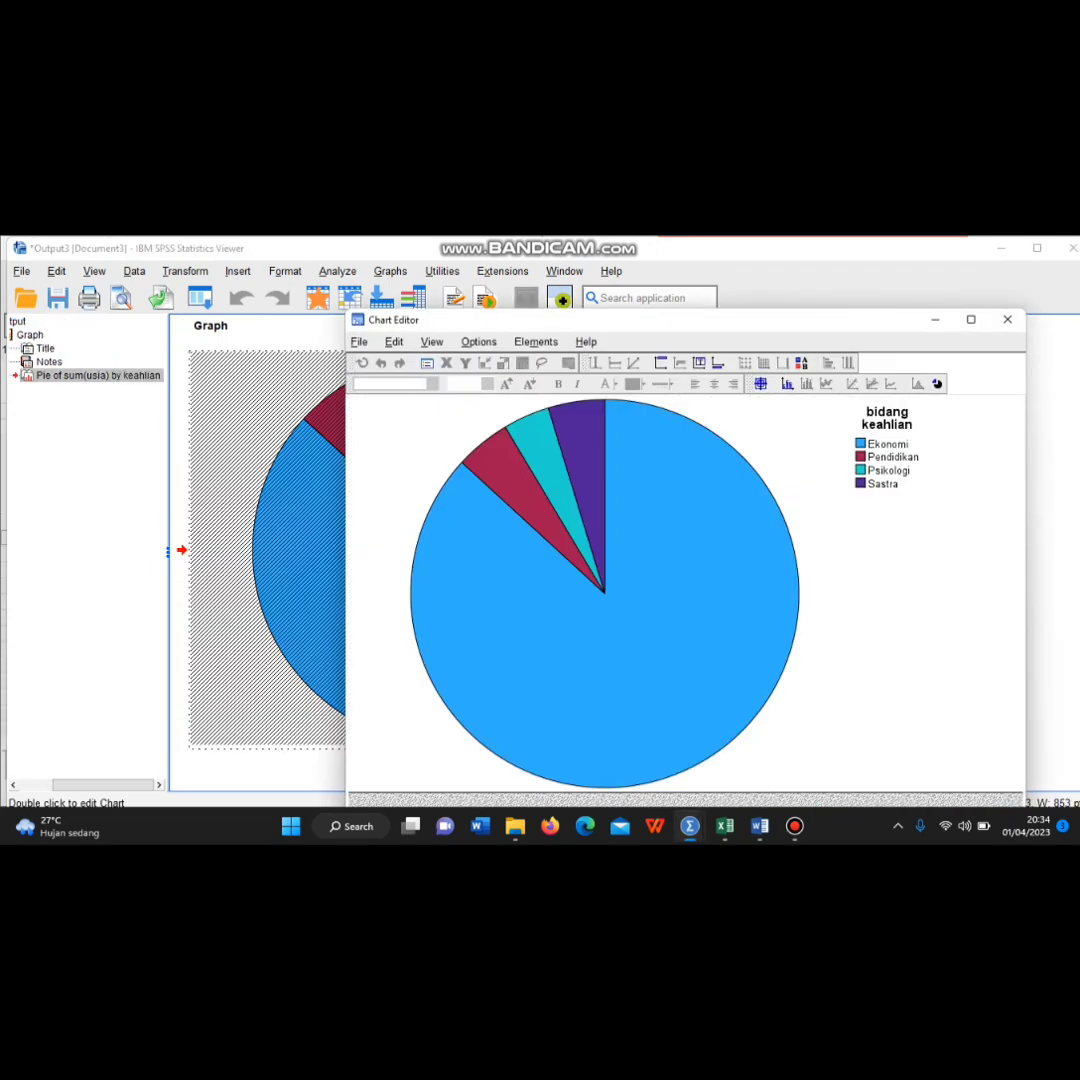
Add data labels to the pie slices showing Sum usia, bidang keahlian and Percent
left_click(787, 384)
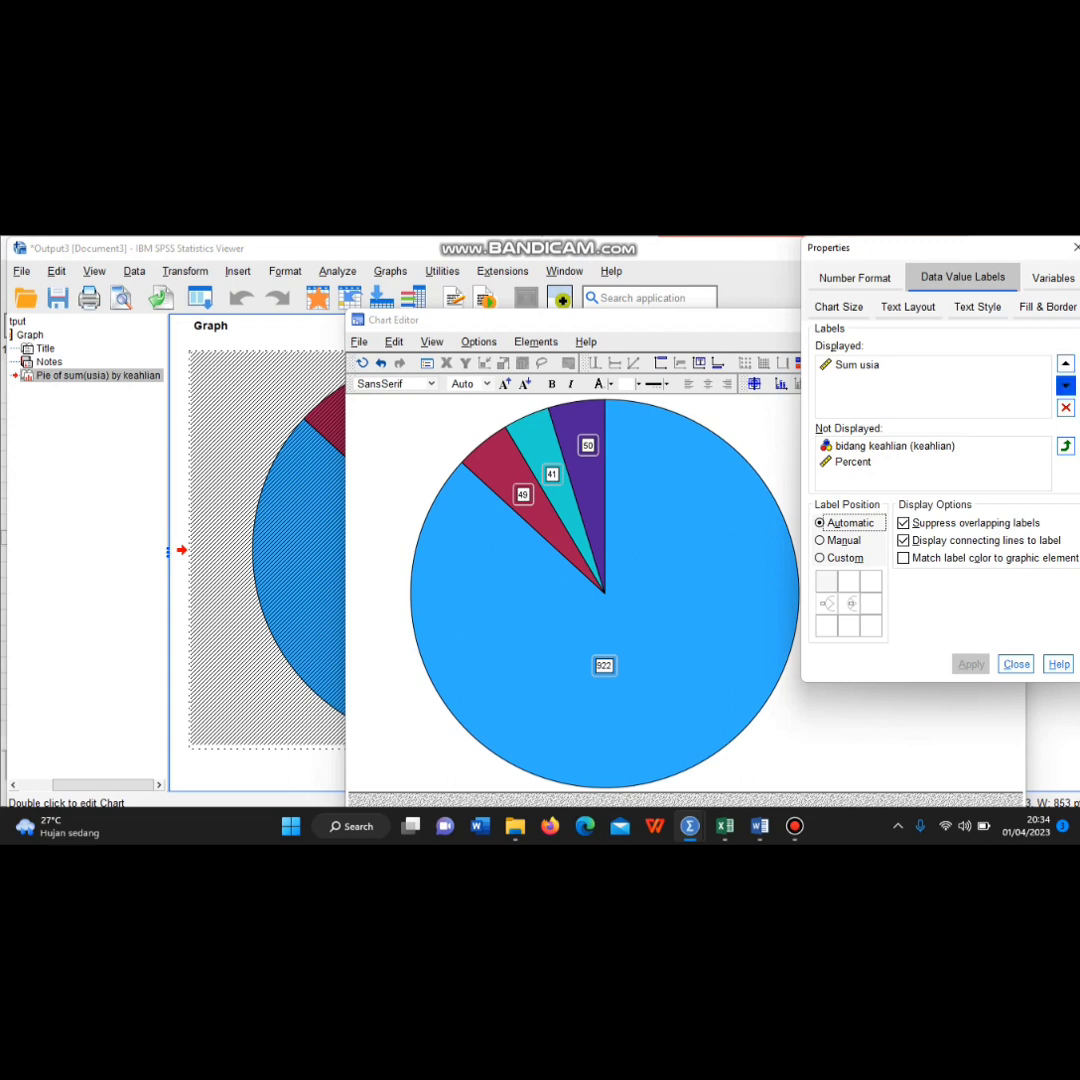
left_click(857, 364)
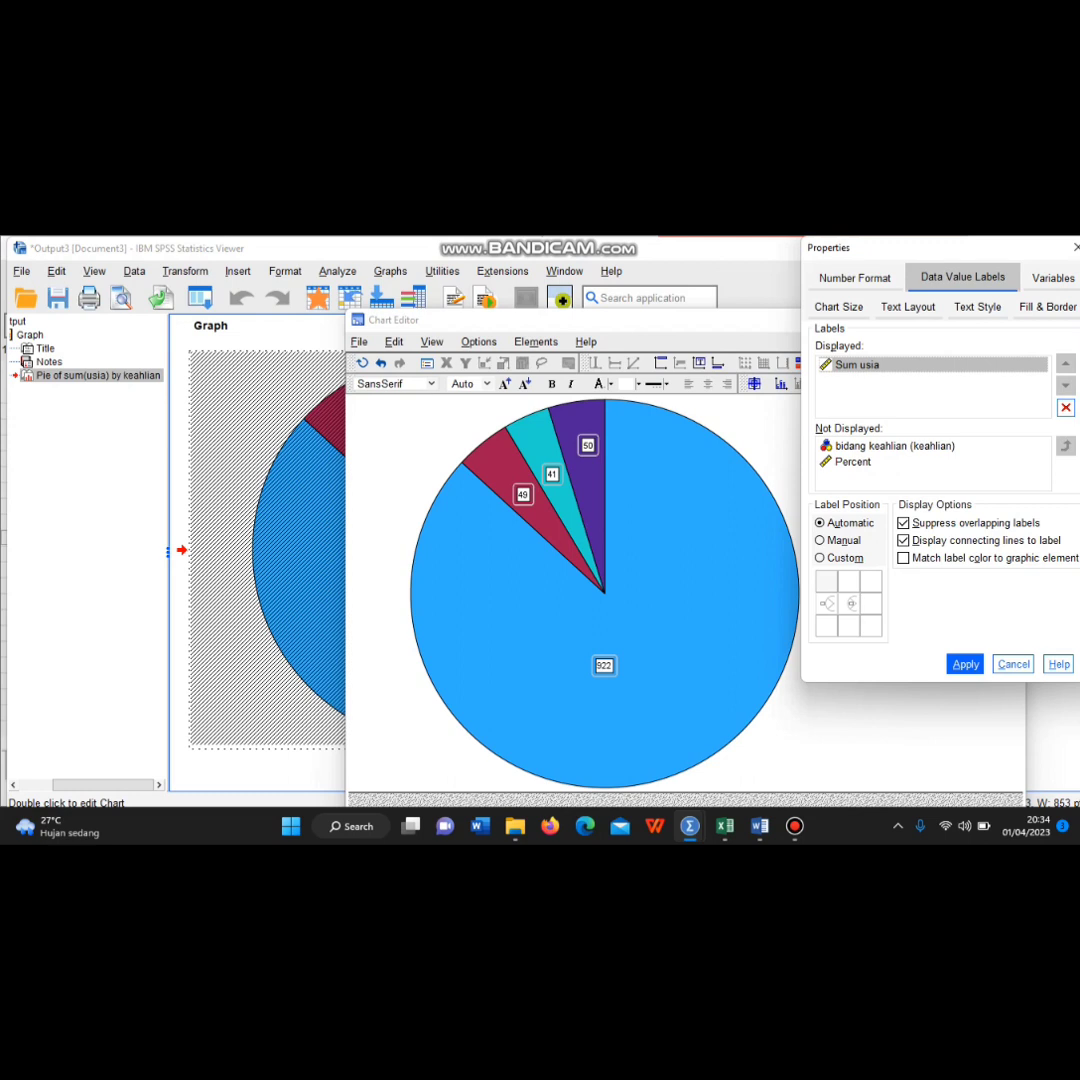
left_click(895, 445)
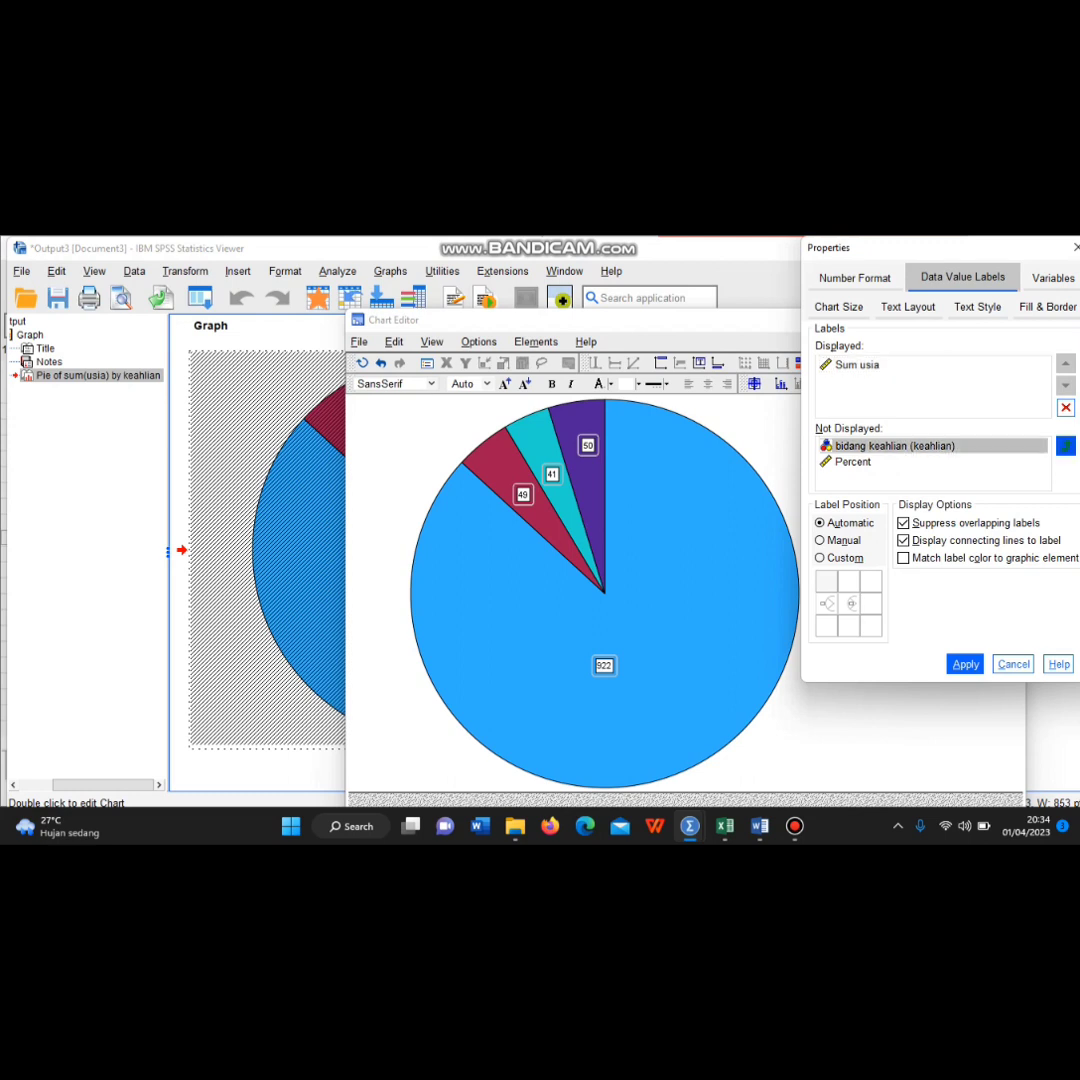
left_click(1065, 445)
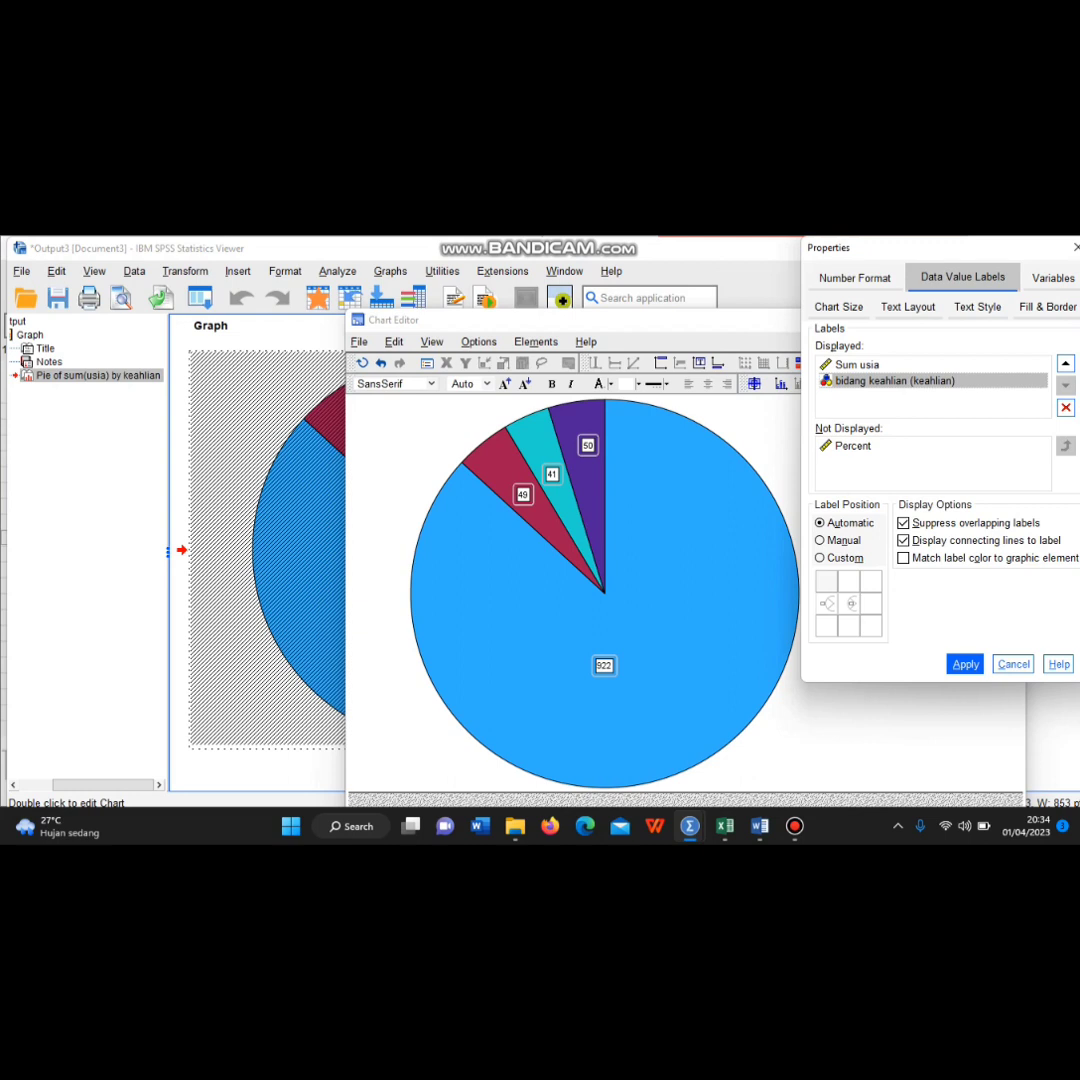
left_click(853, 445)
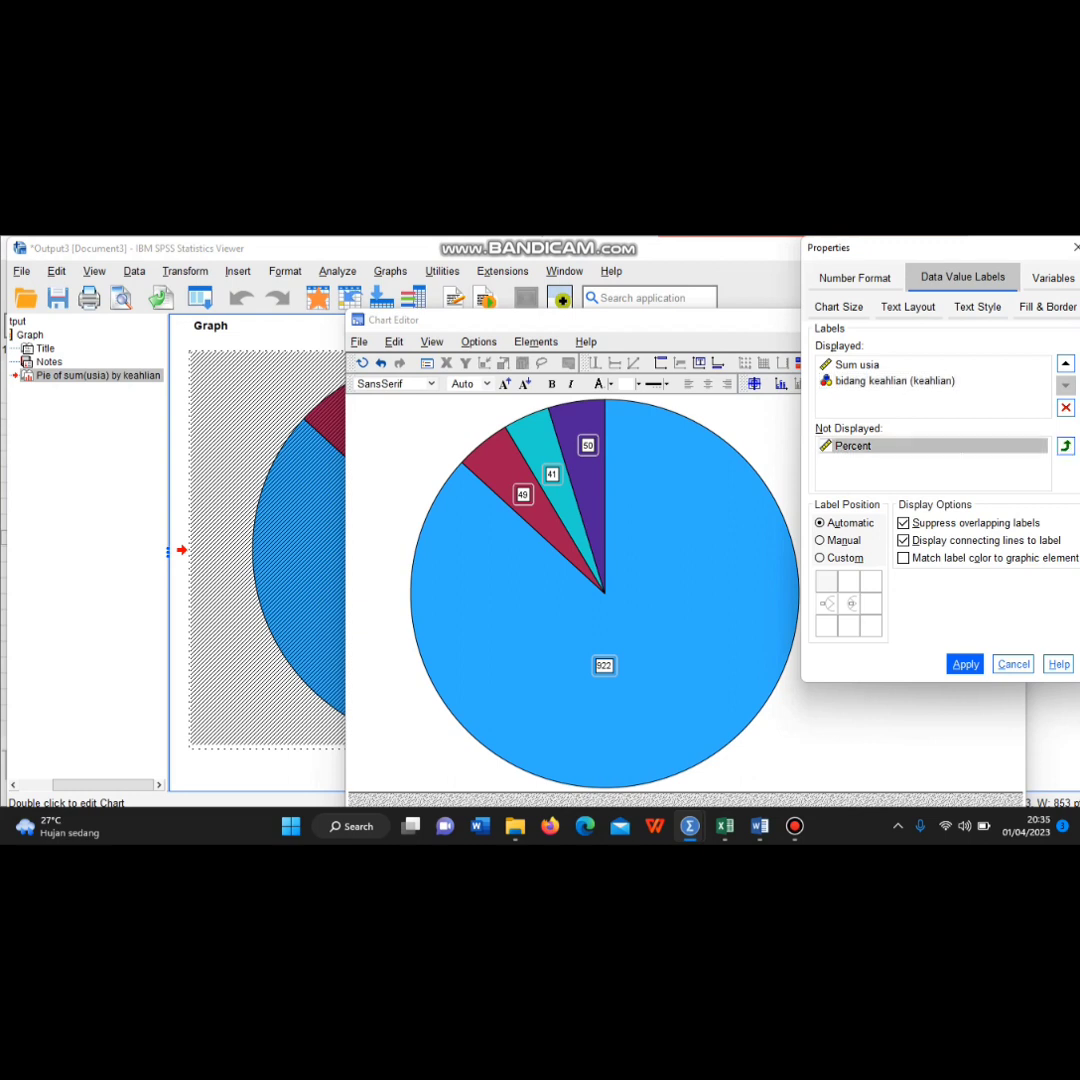
left_click(1065, 445)
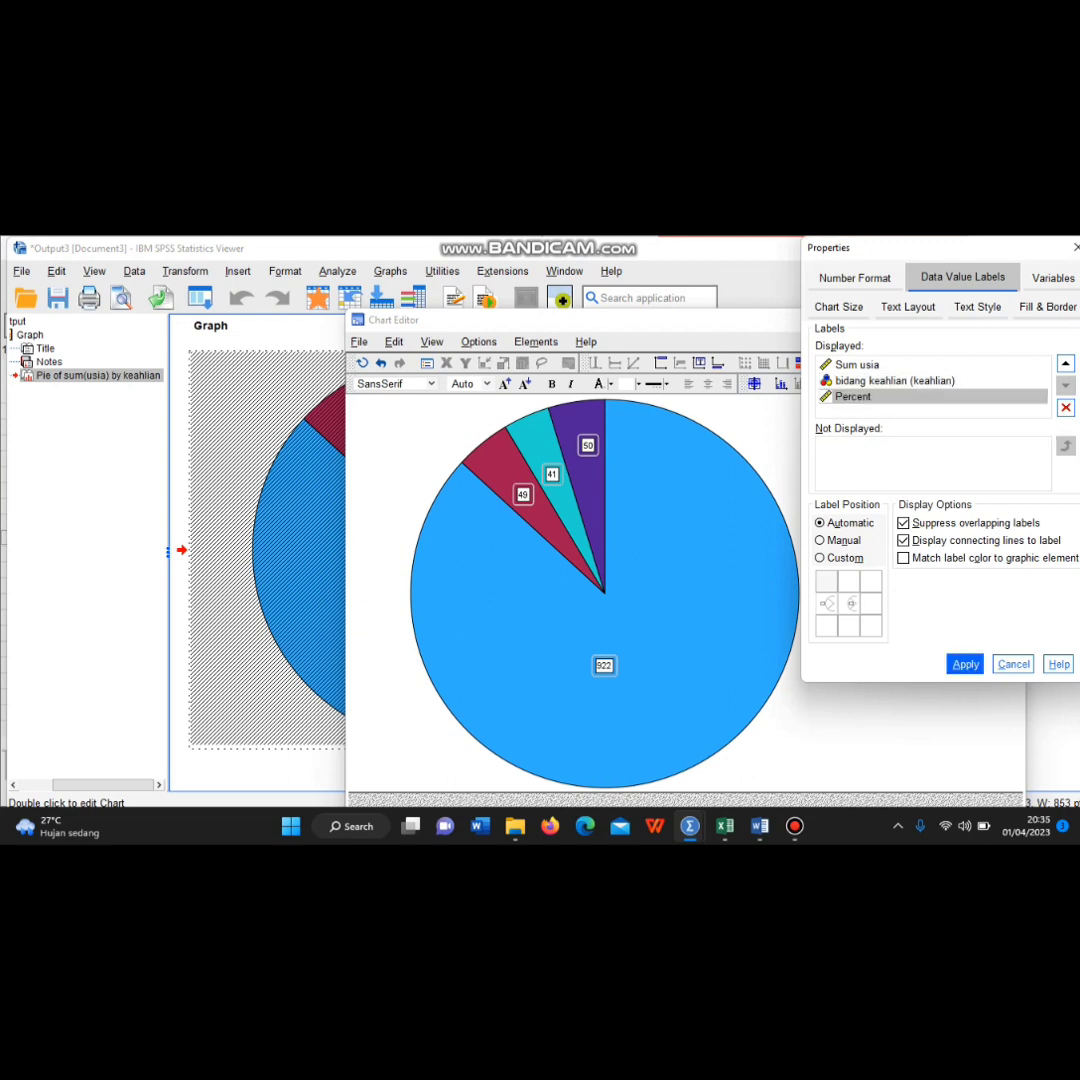
key("Return")
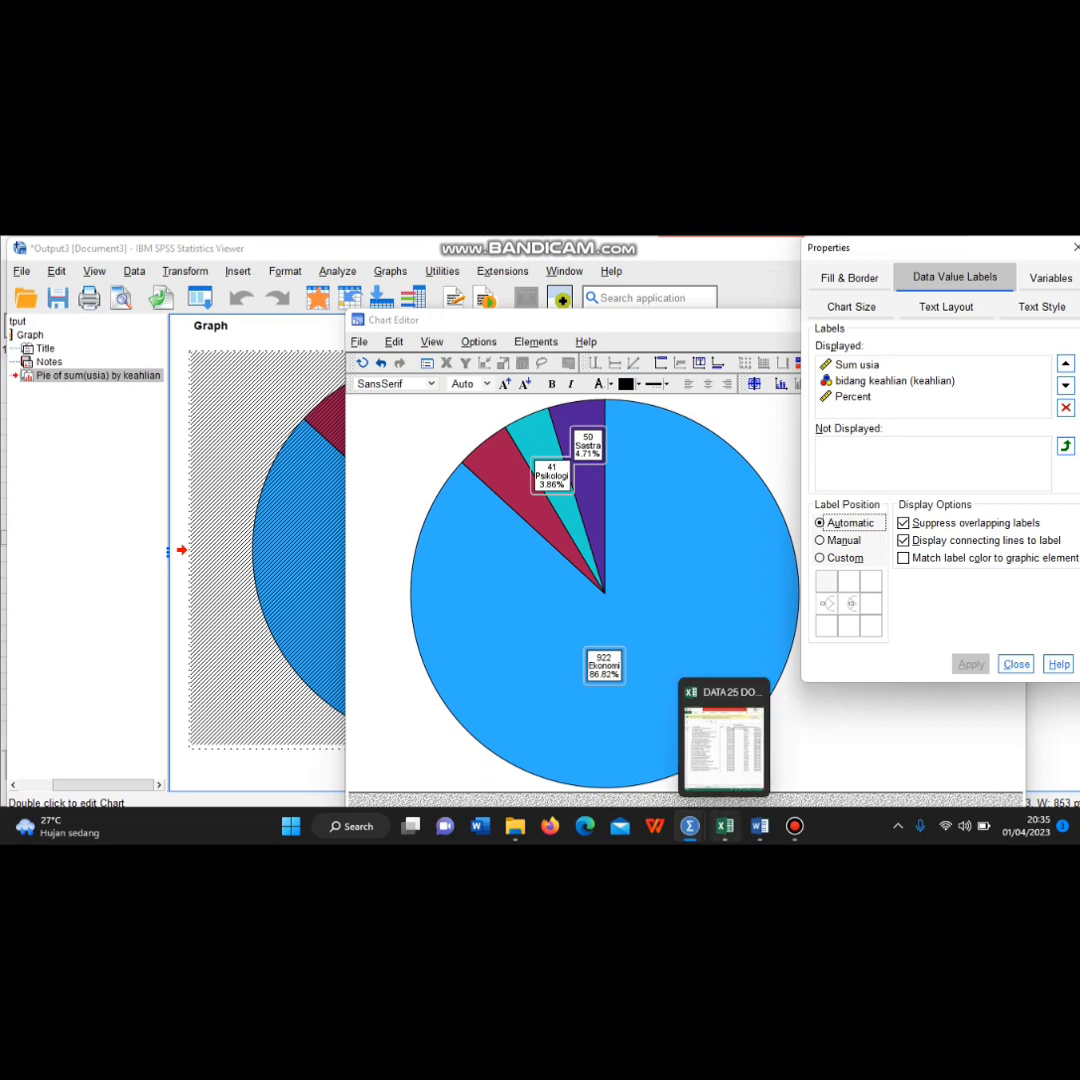
Return to the side-by-side exercise and Data Editor and start a simple line chart of summaries for groups of cases
left_click(800, 750)
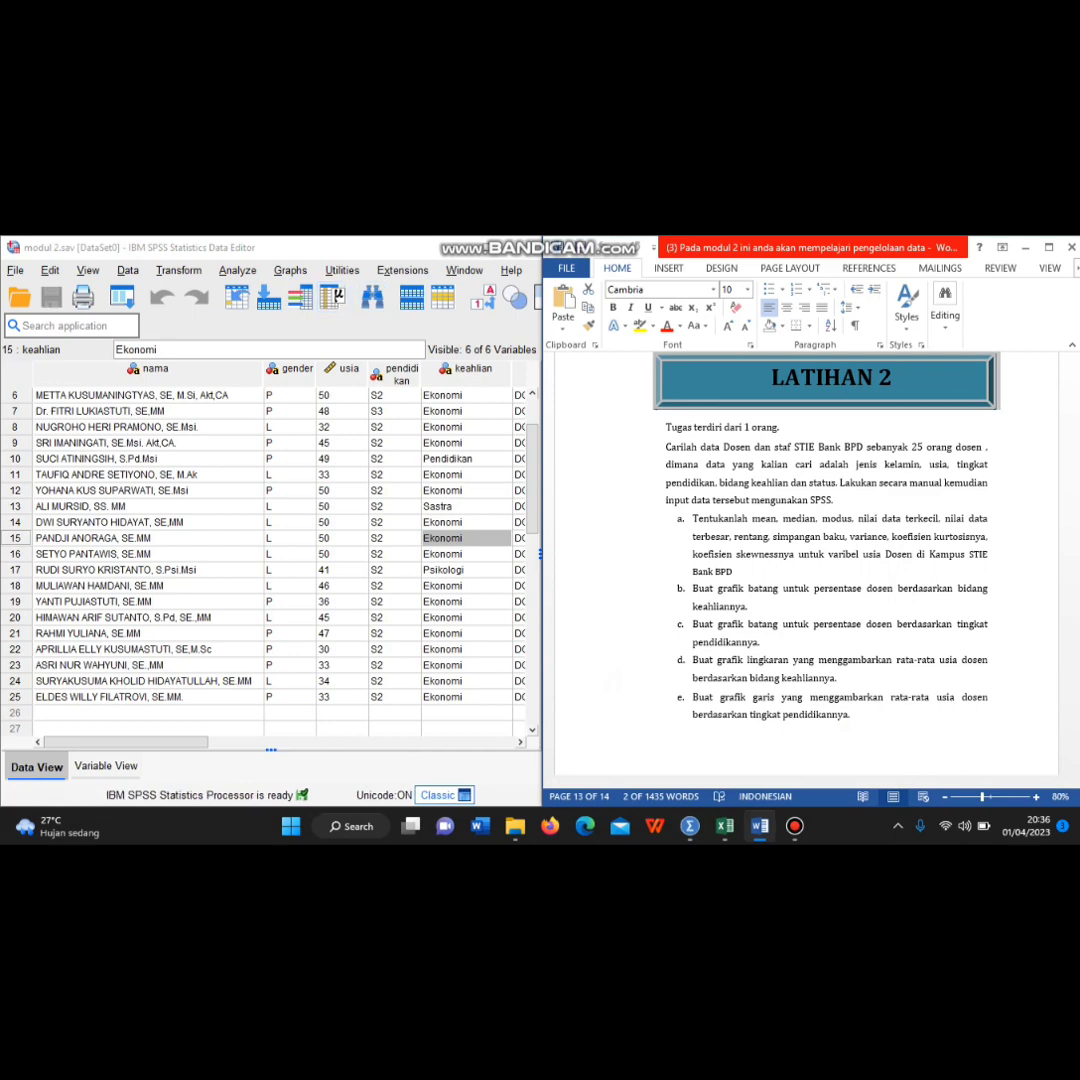
left_click(290, 270)
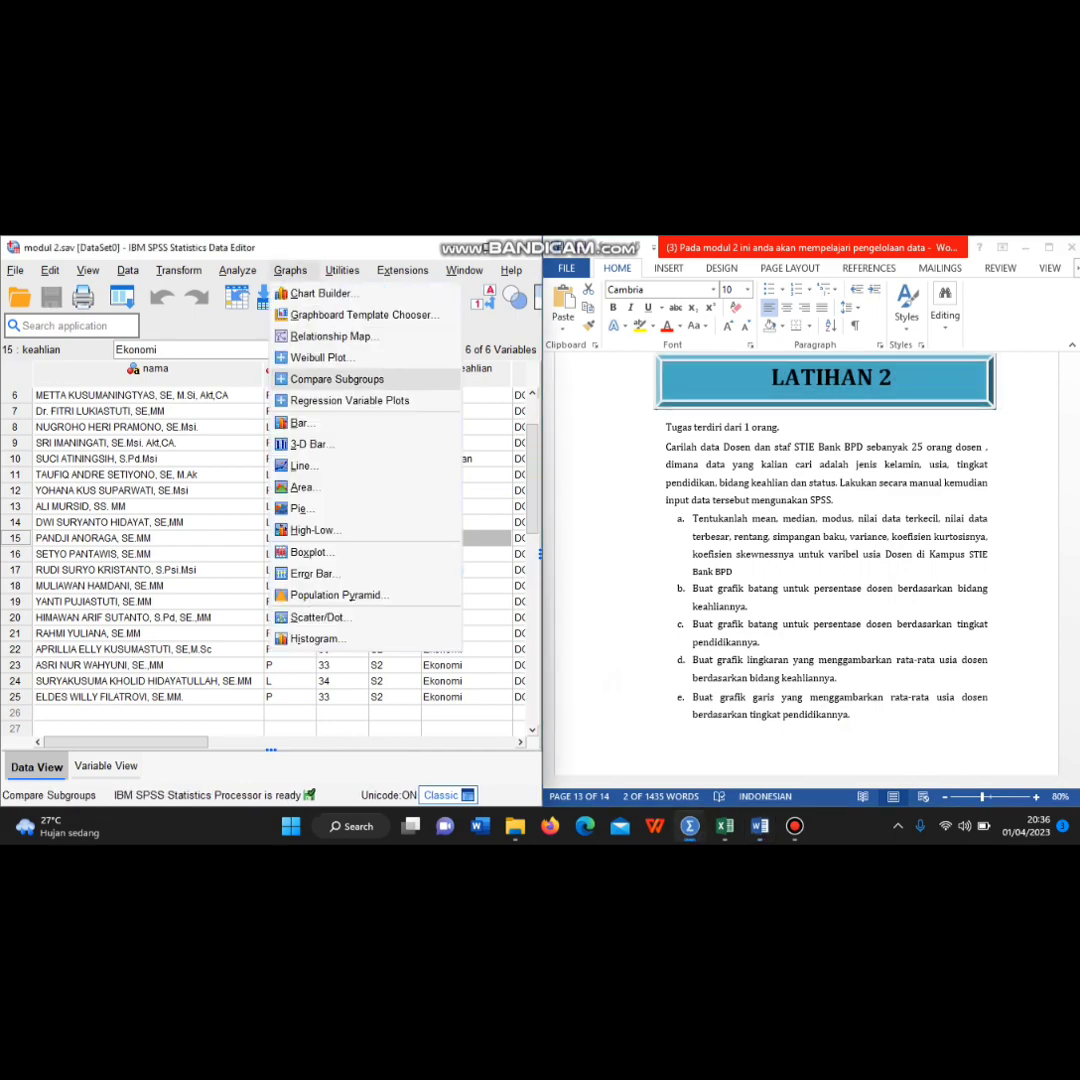
left_click(300, 465)
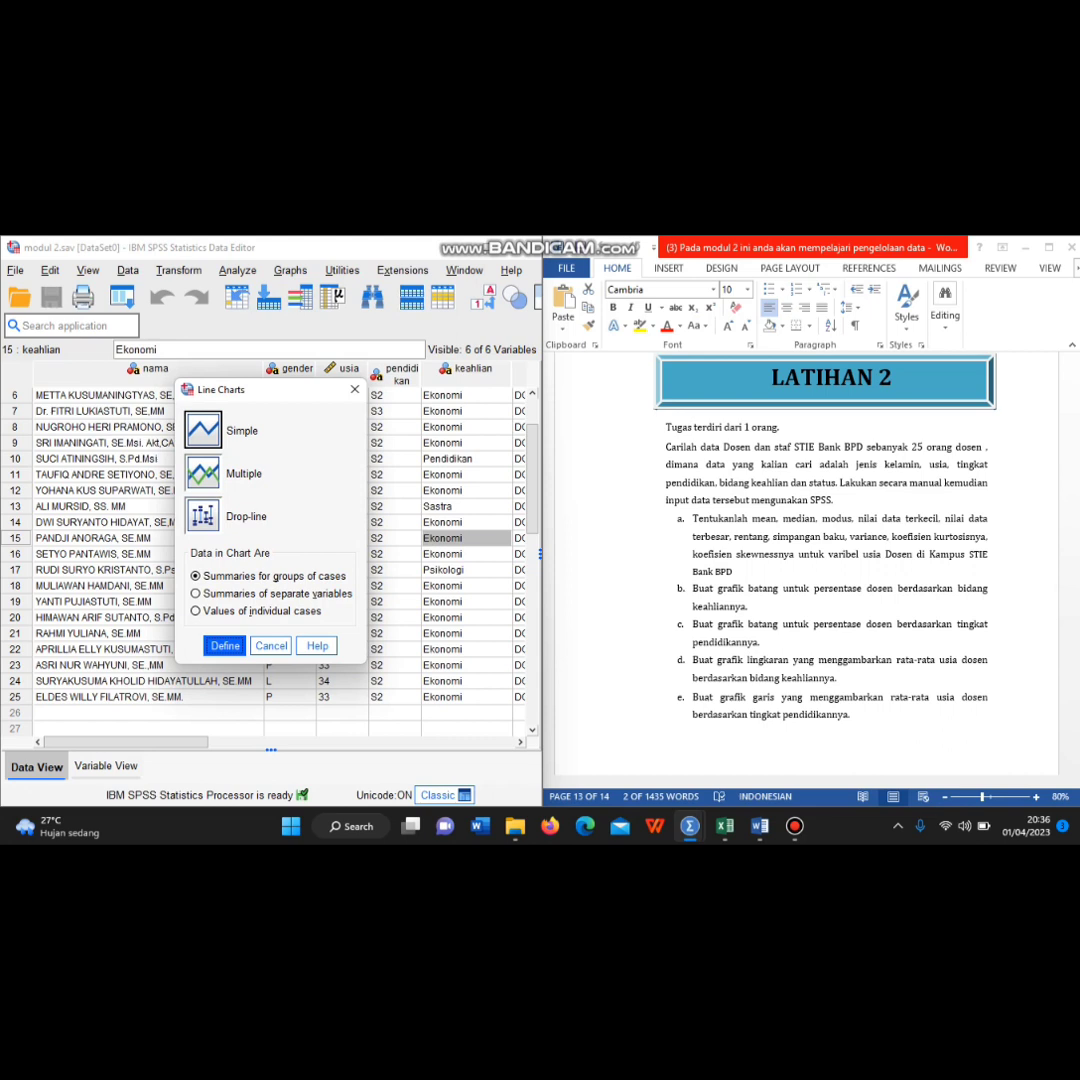
key("Escape")
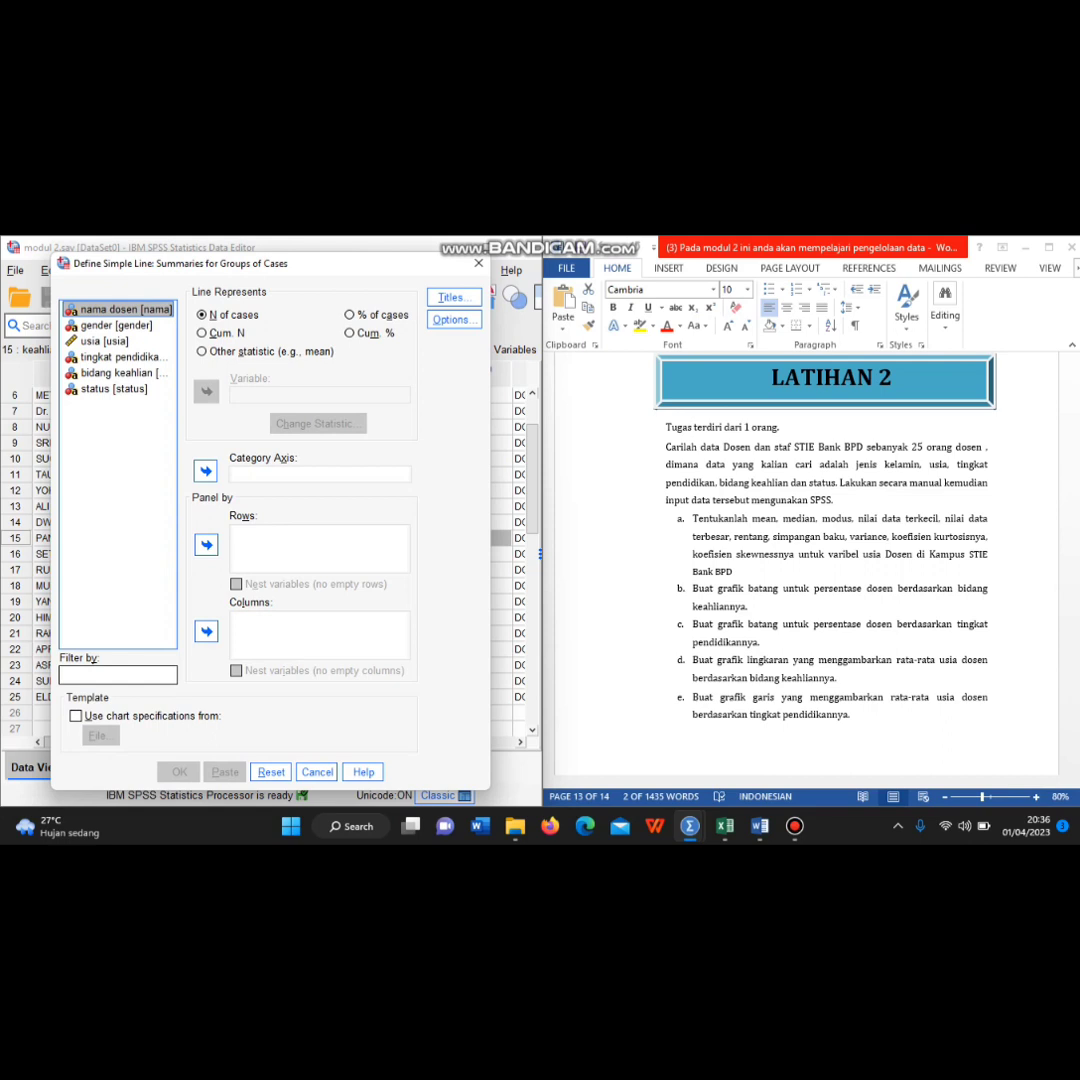
Generate the line chart with the line representing the mean of usia and tingkat pendidikan on the category axis
left_click(202, 352)
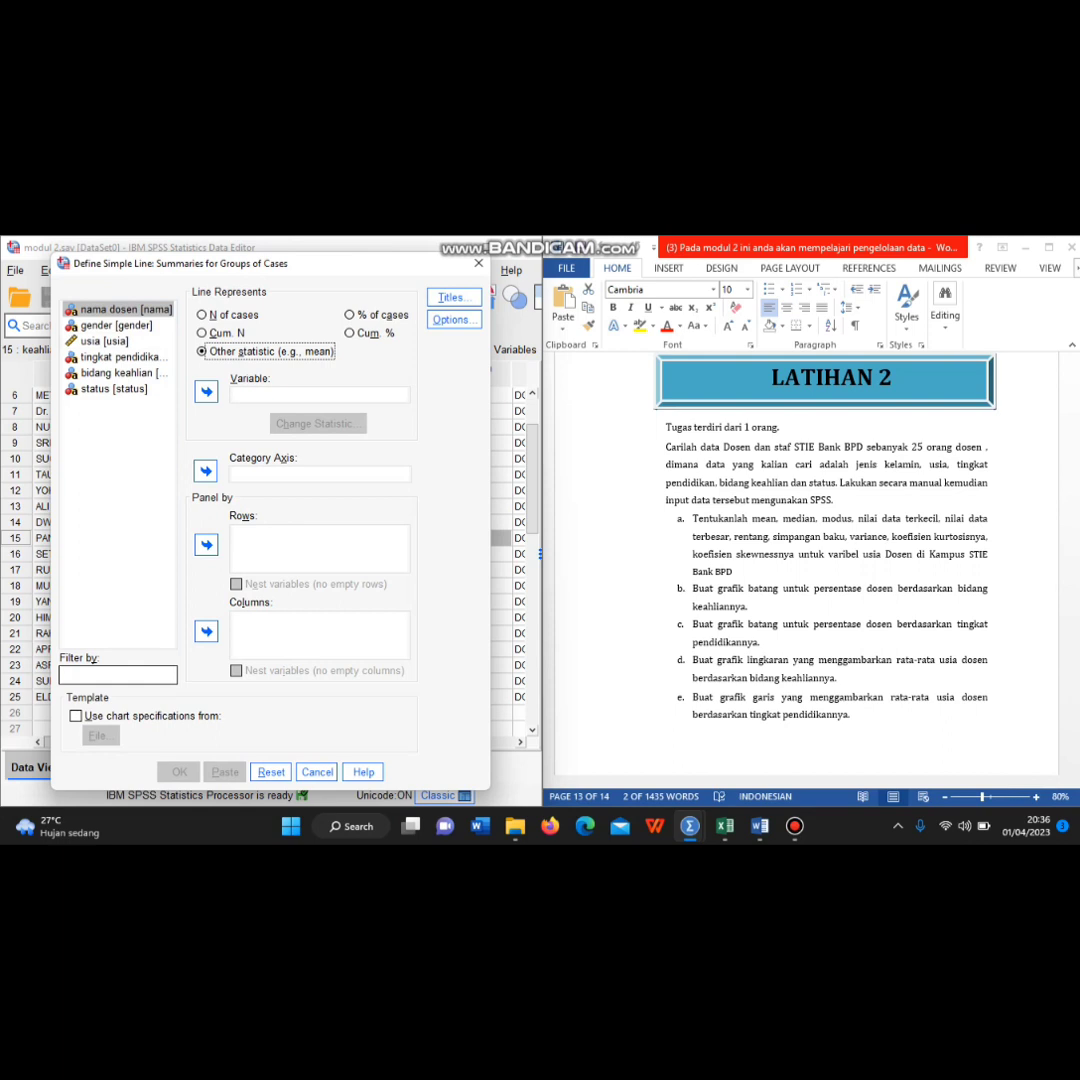
left_click(319, 395)
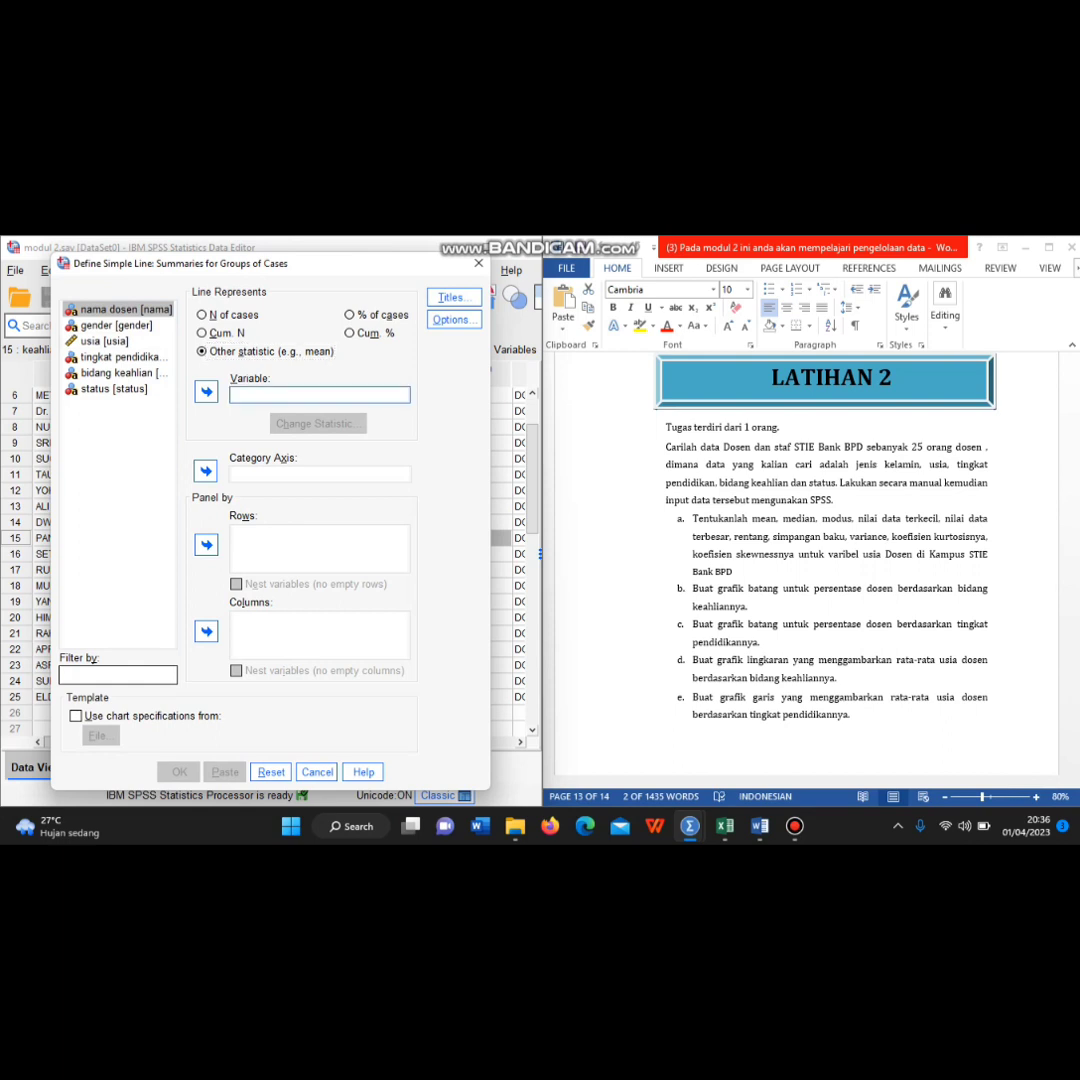
left_click(105, 341)
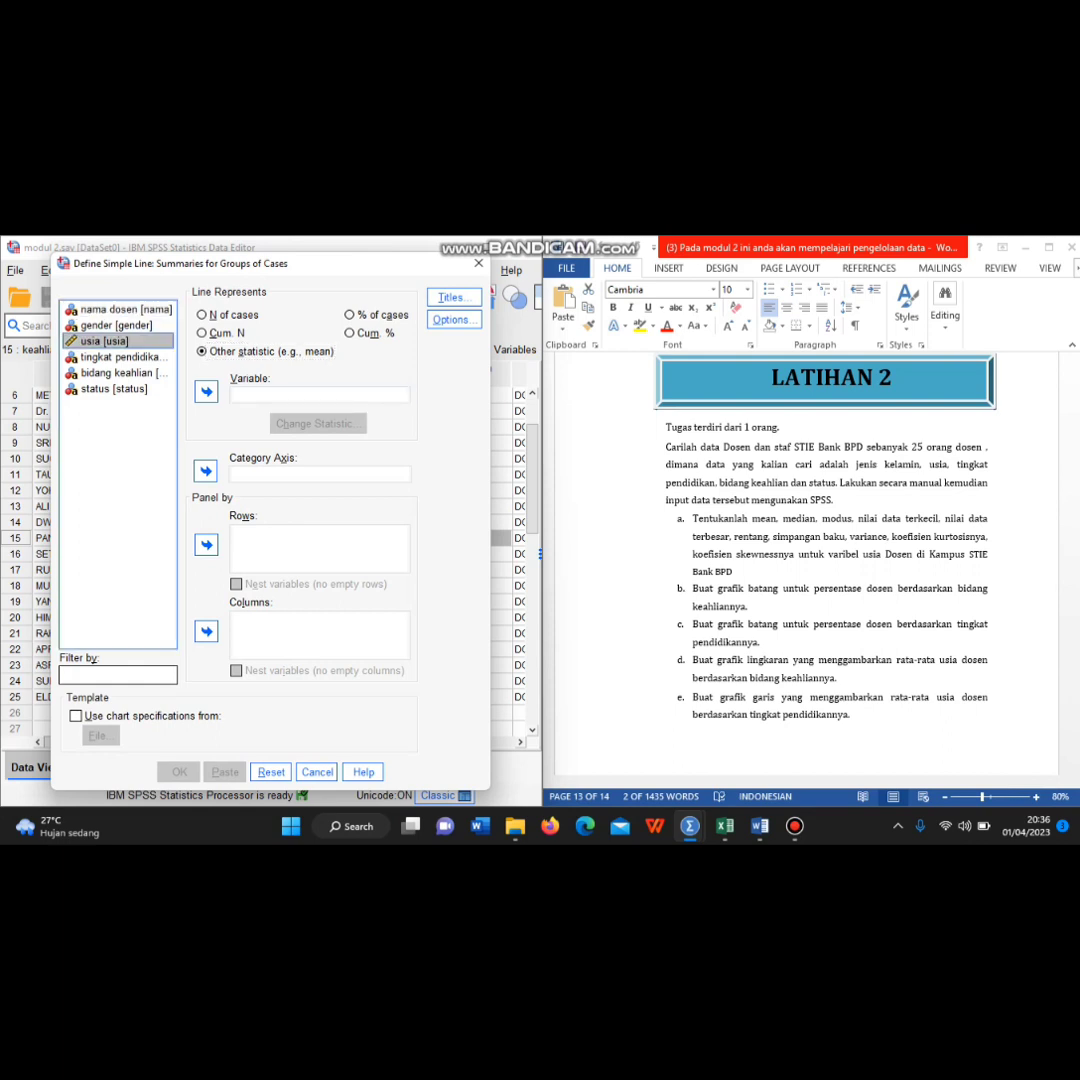
left_click(206, 391)
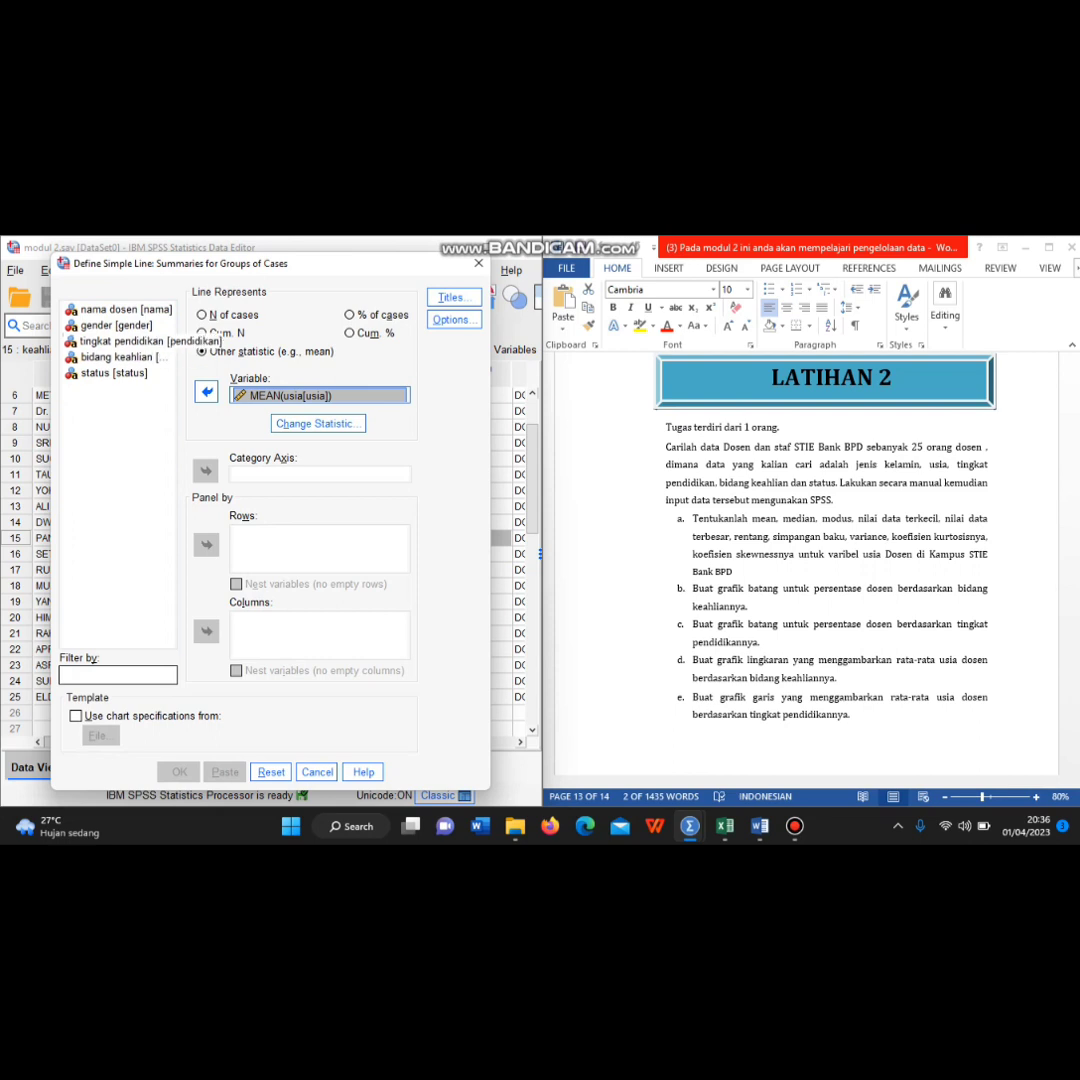
left_click(119, 341)
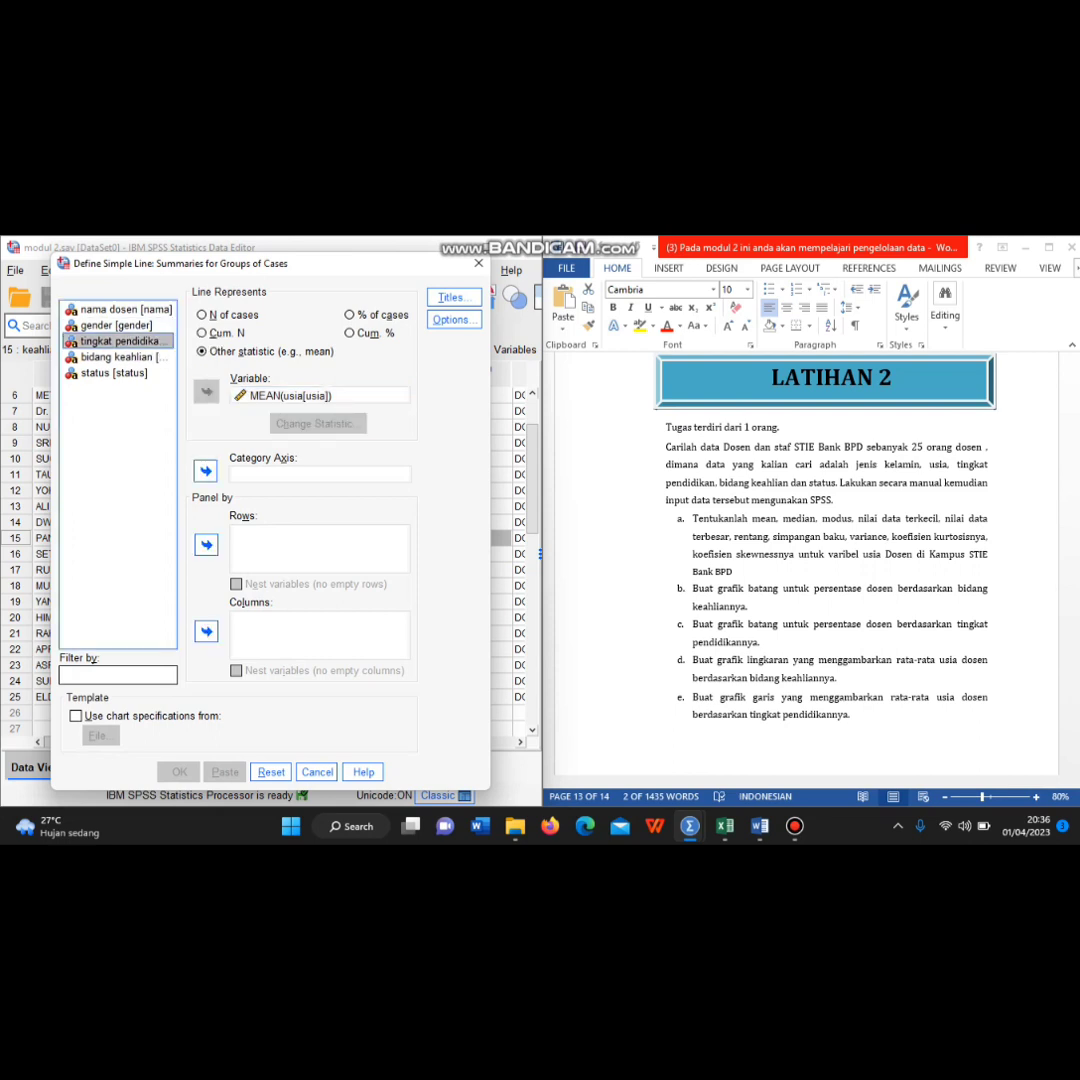
left_click(319, 474)
left_click(205, 470)
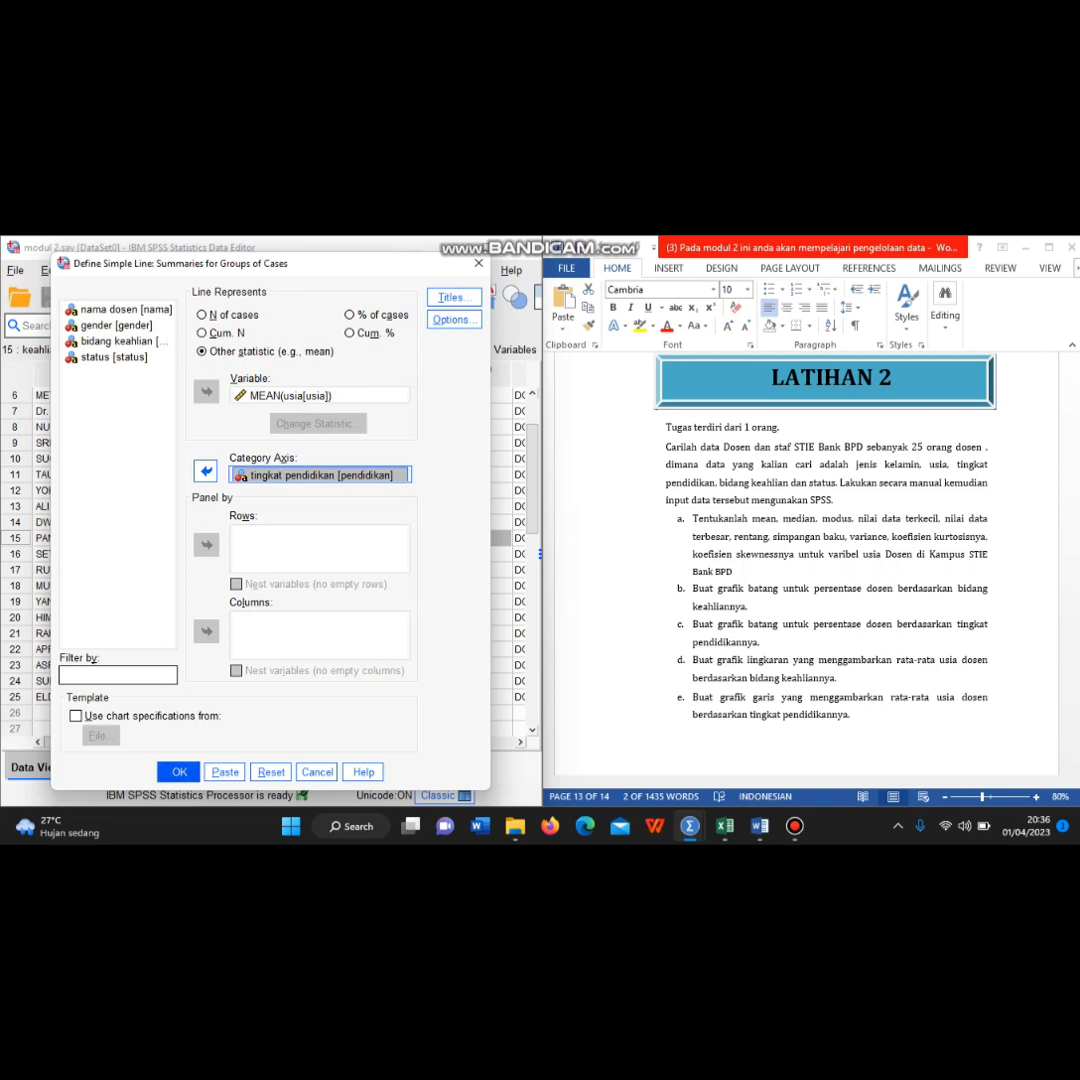
key("Return")
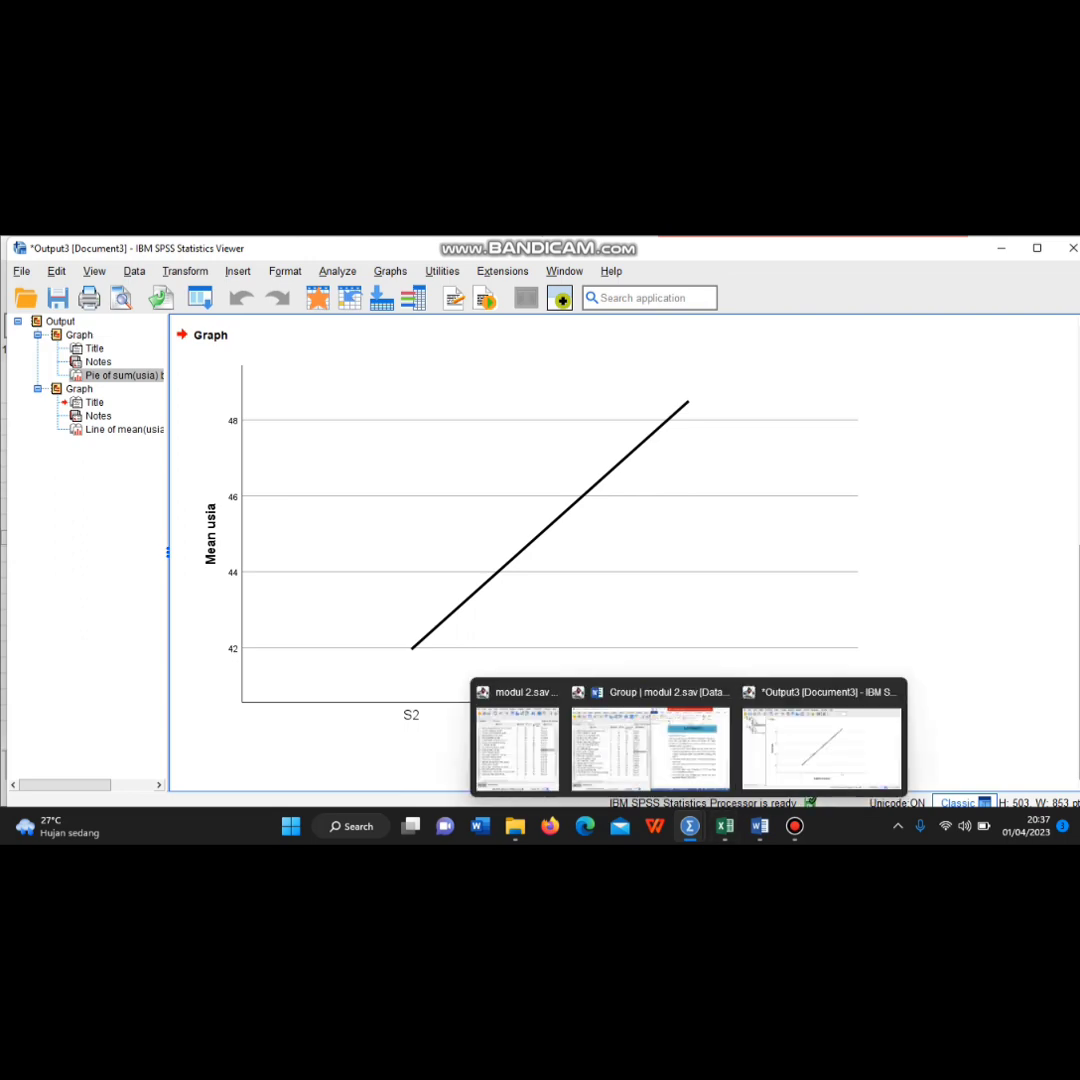
Switch back to the modul 2.sav Data Editor beside the Word exercise and maximize it
mouse_move(760, 826)
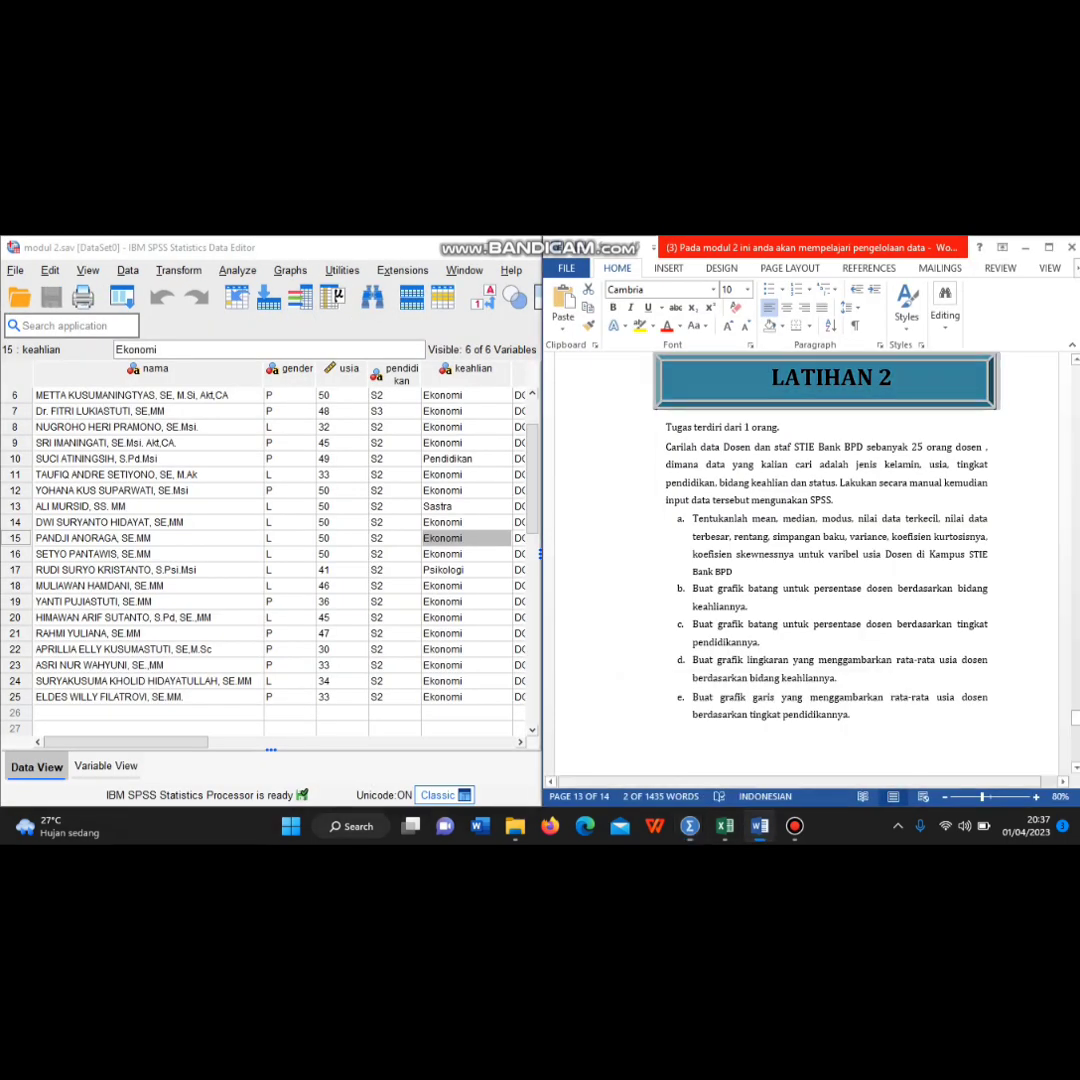
left_click(805, 745)
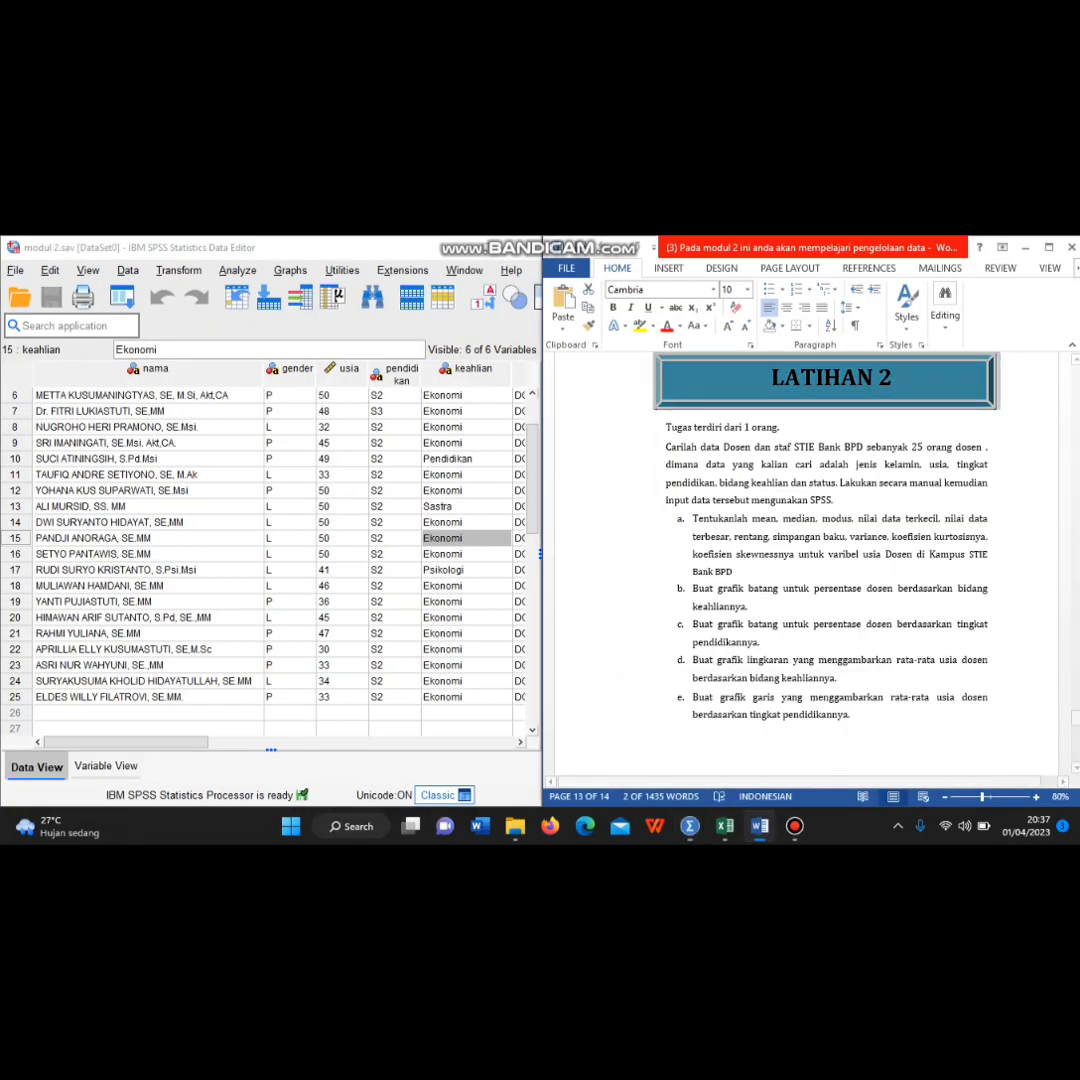
left_click(289, 442)
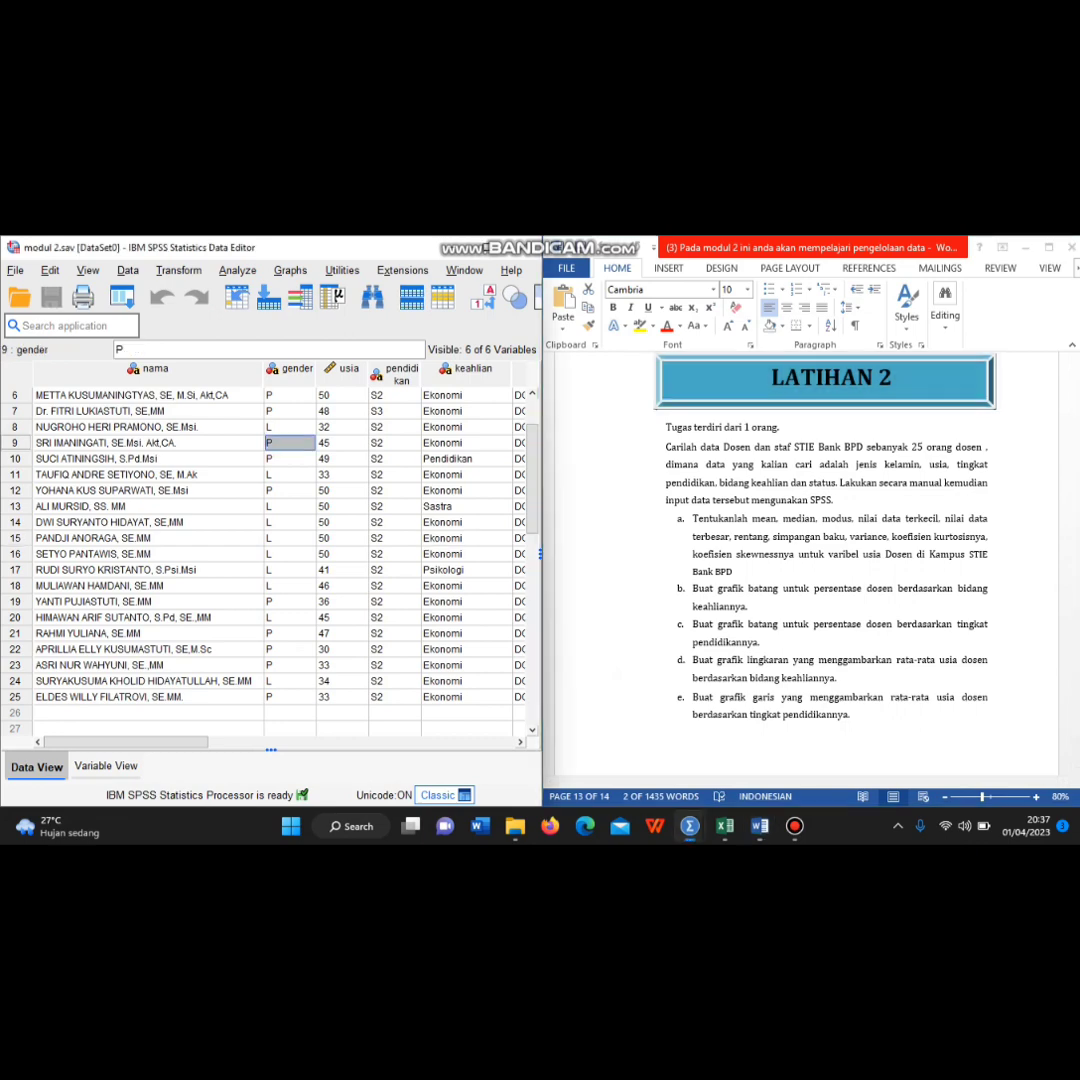
key("super+Up")
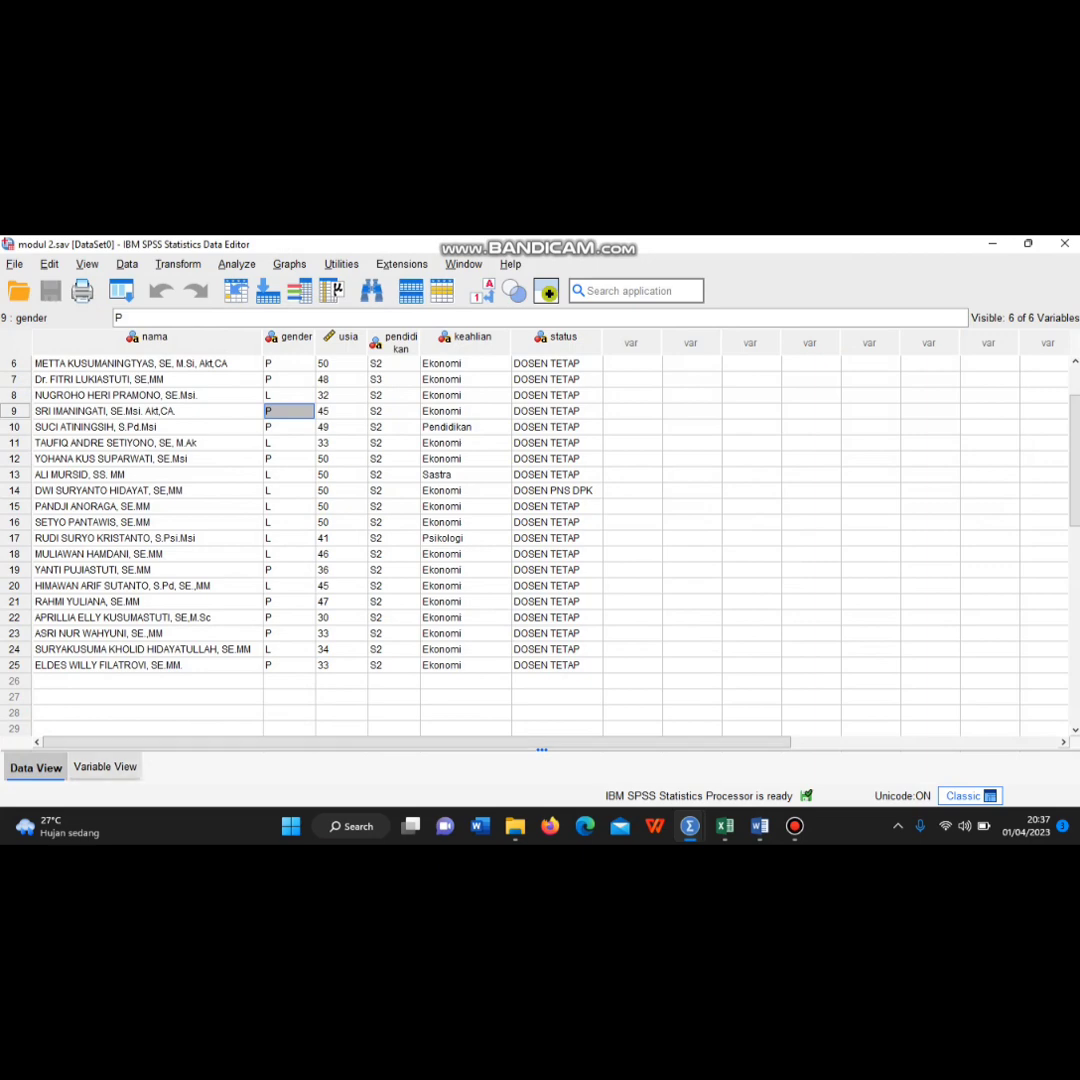
key("ctrl+t")
key("ctrl+t")
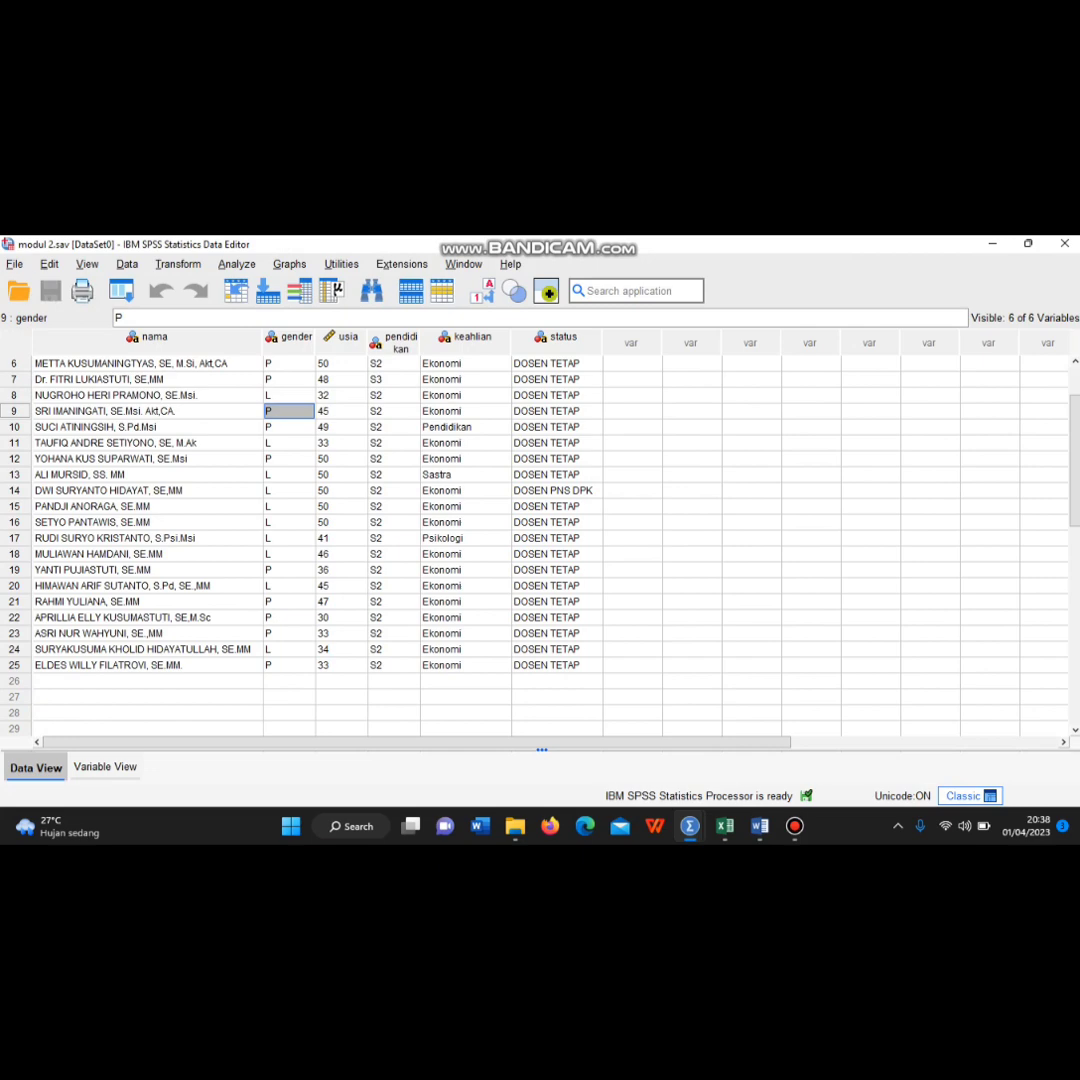
Save the dataset as modul 2.sav in the Documents folder, replacing the existing file
left_click(14, 264)
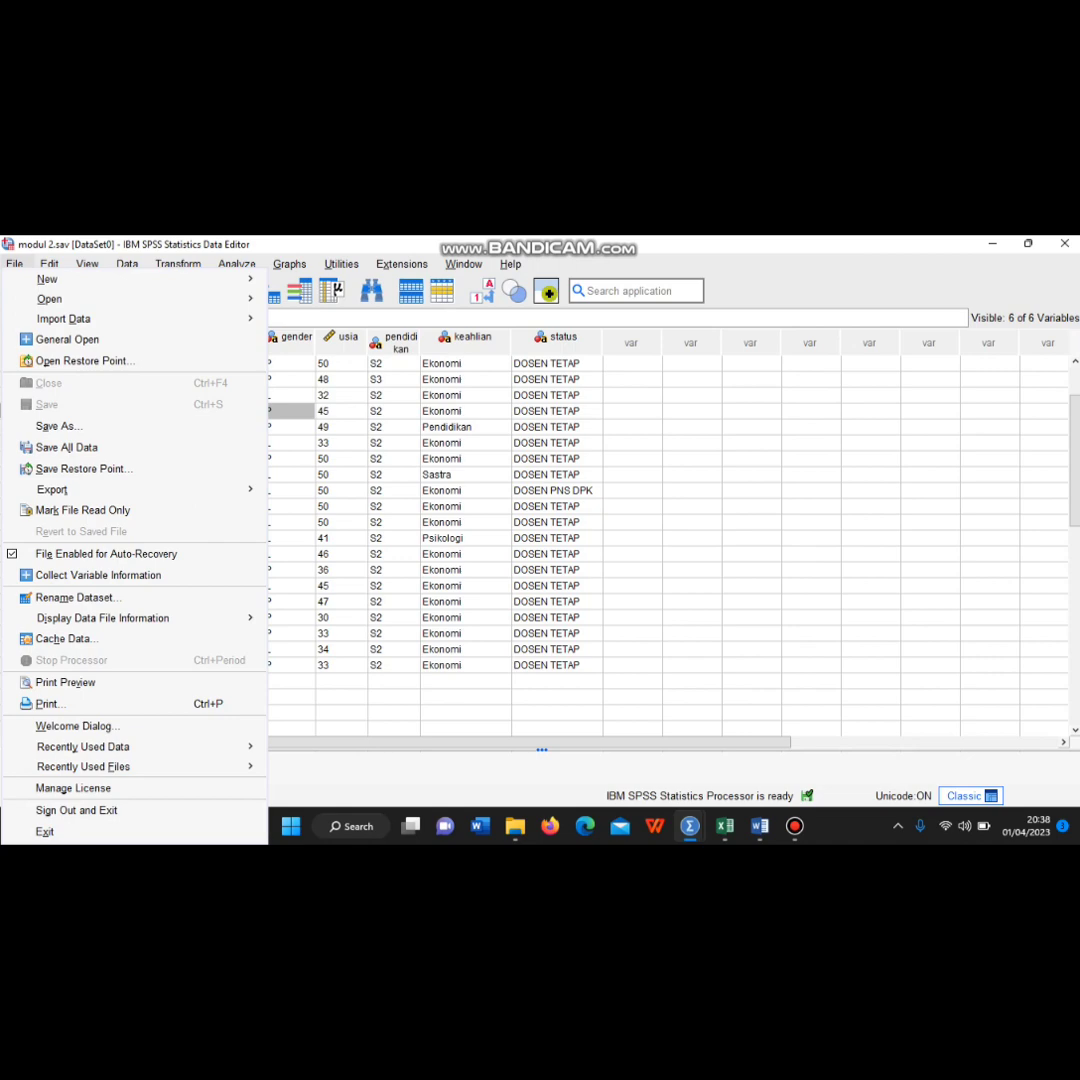
left_click(59, 426)
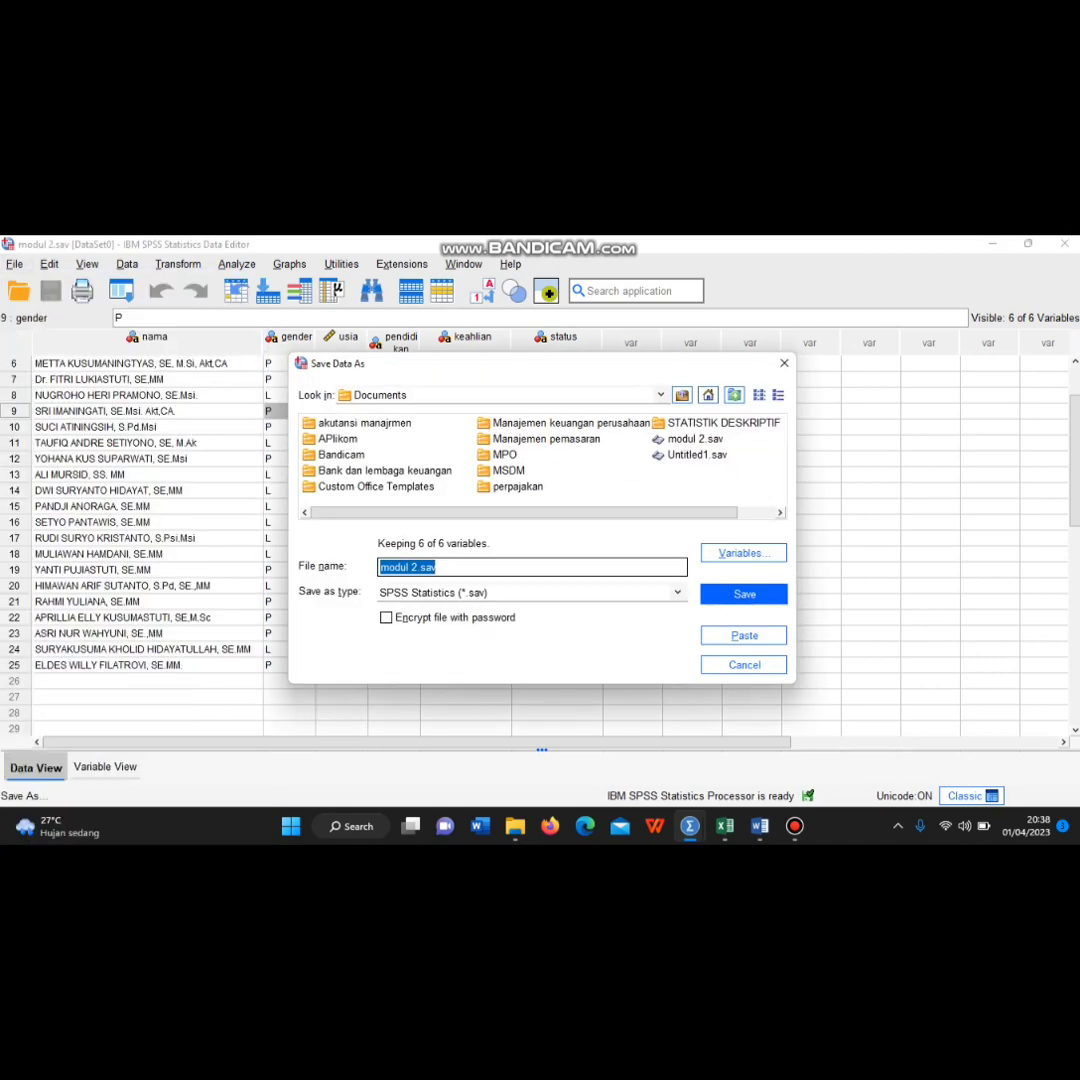
key("Return")
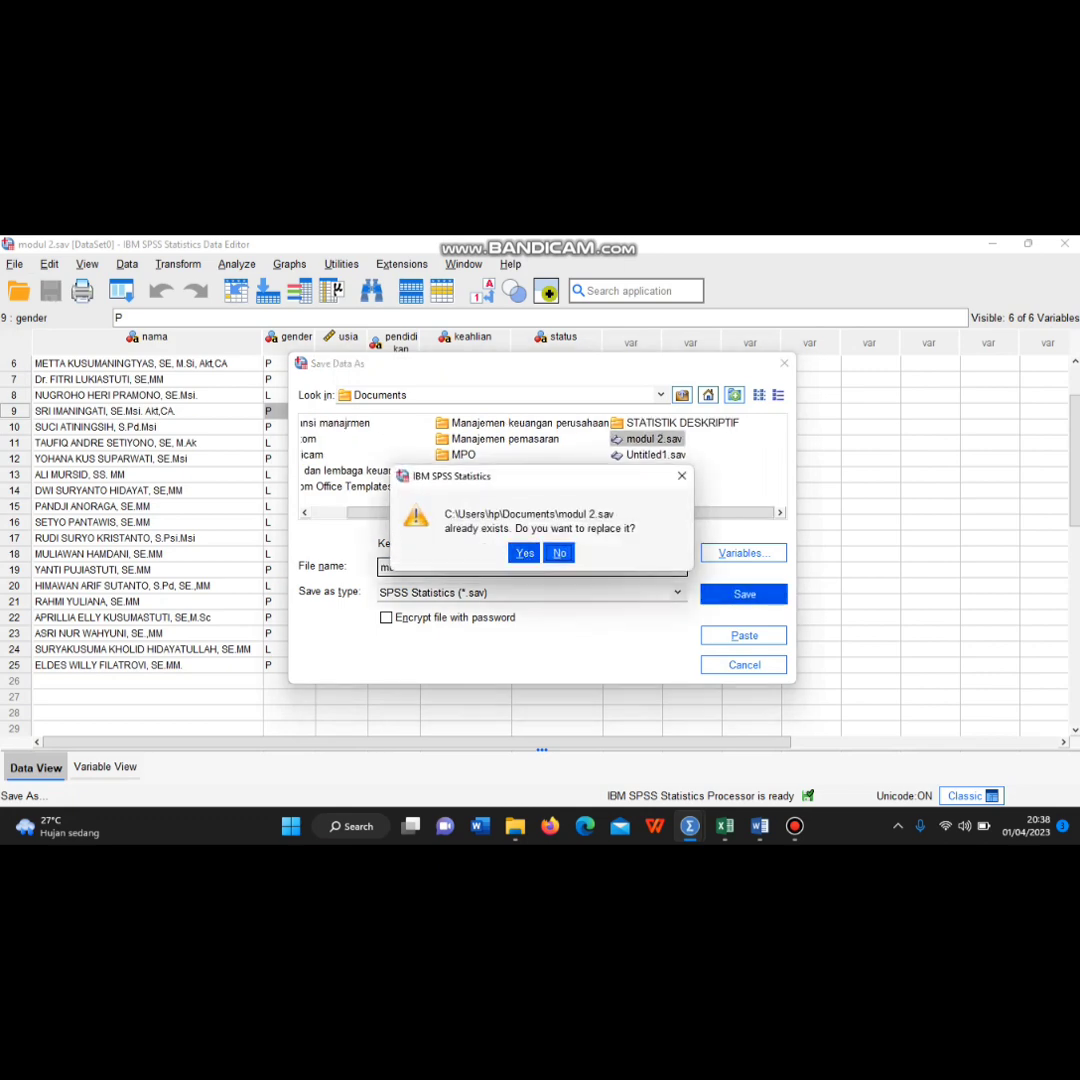
left_click(524, 553)
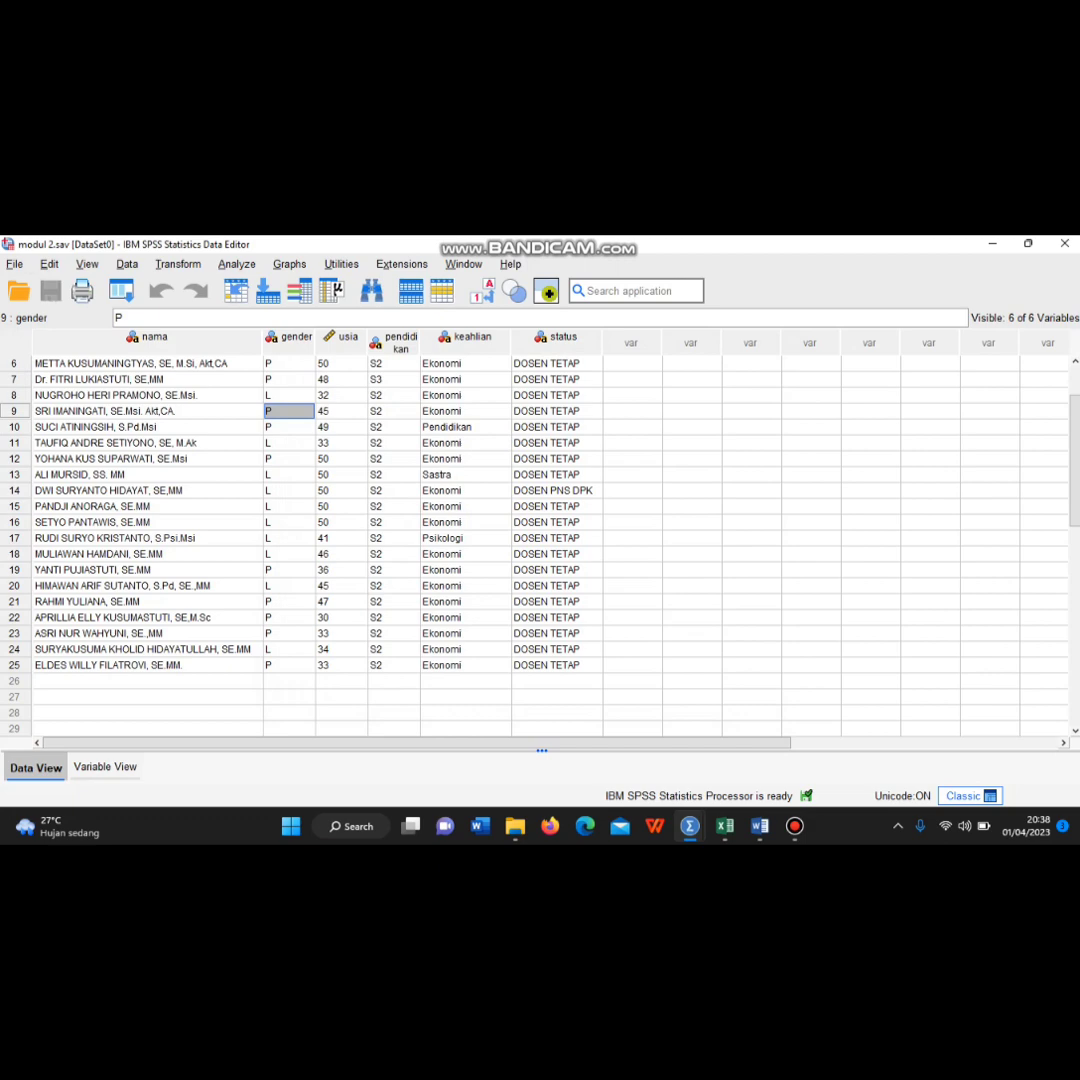
left_click(794, 826)
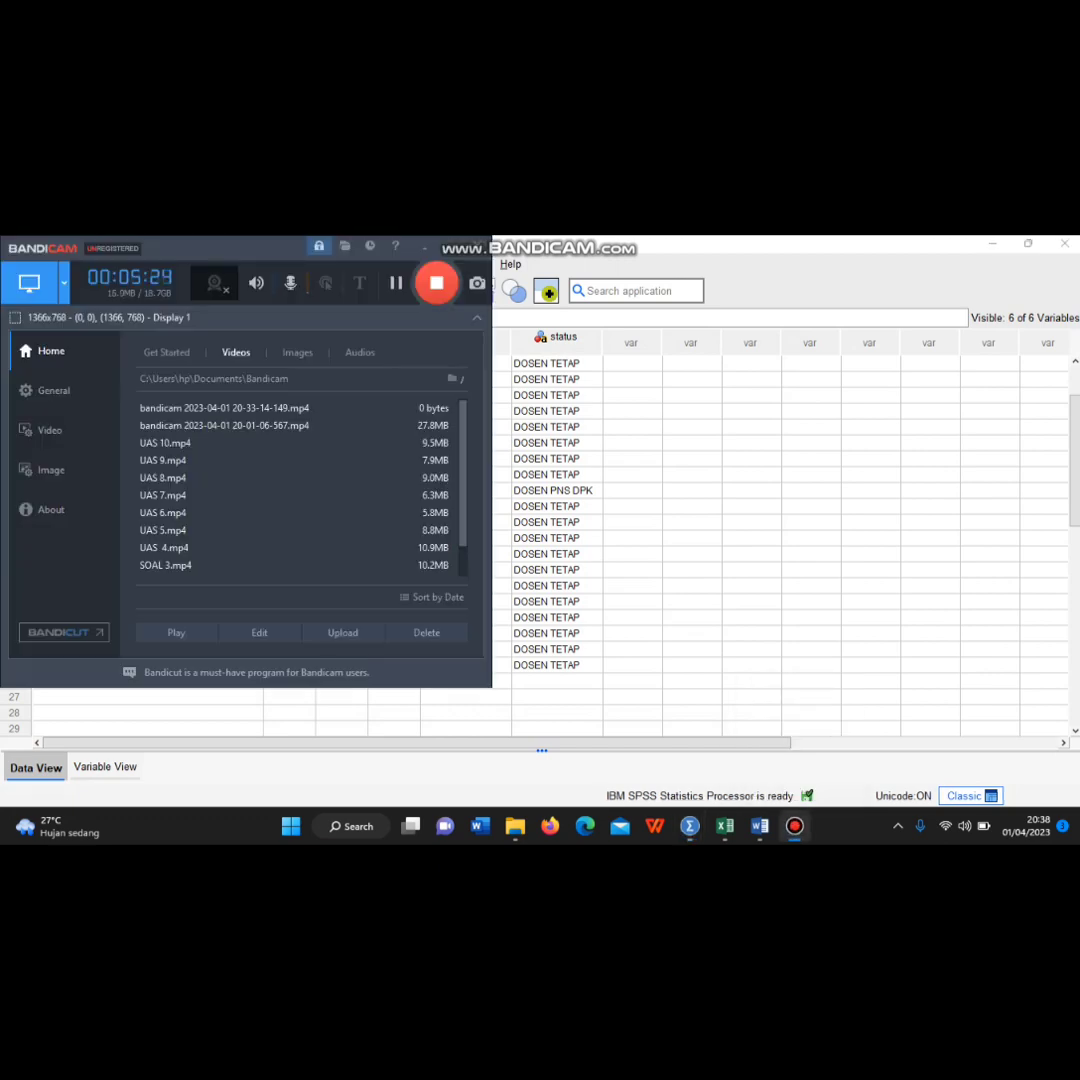